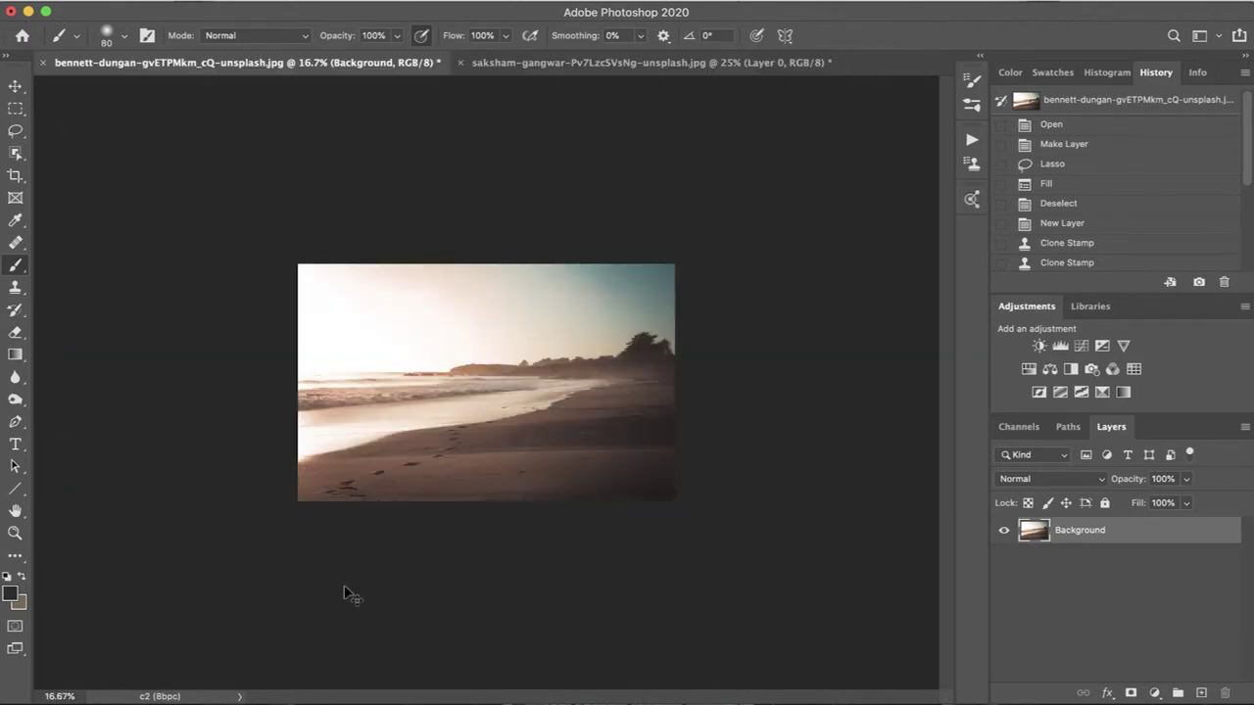
# - Drag the woman's photo layer into the sunset beach image as a new layer
pyautogui.press('super+equal')
pyautogui.press('super+equal')
pyautogui.press('super+minus')
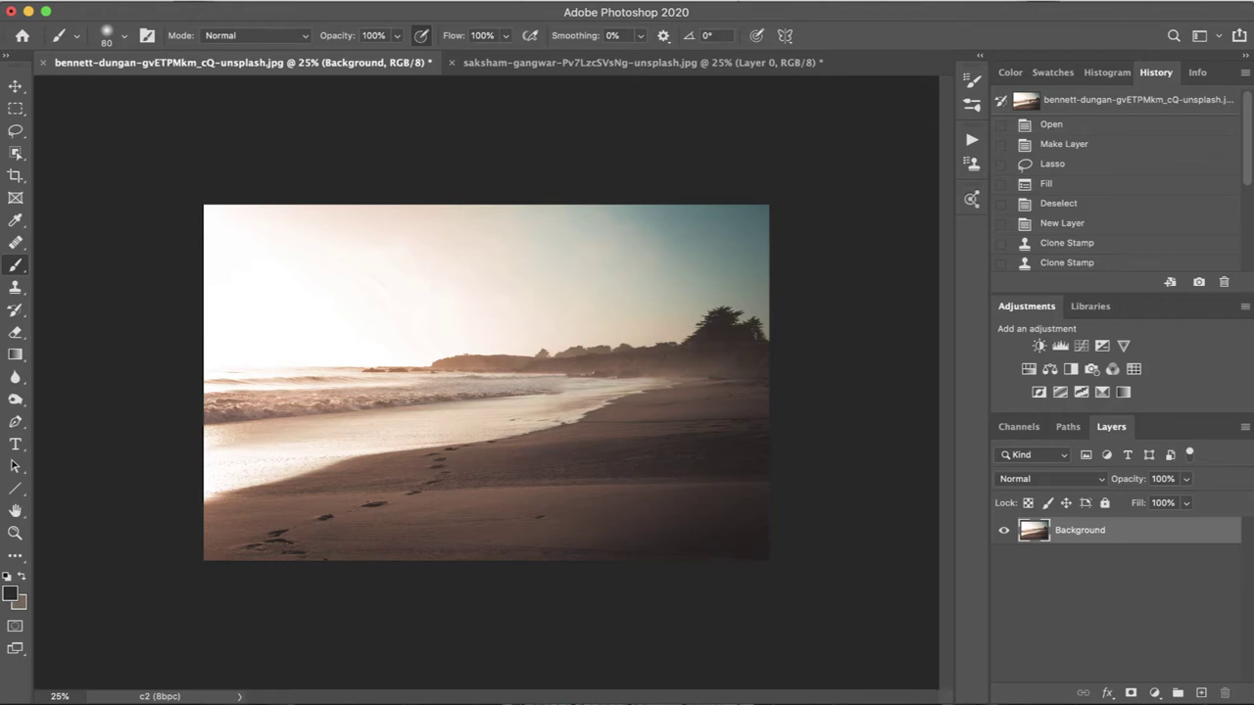
pyautogui.click(509, 69)
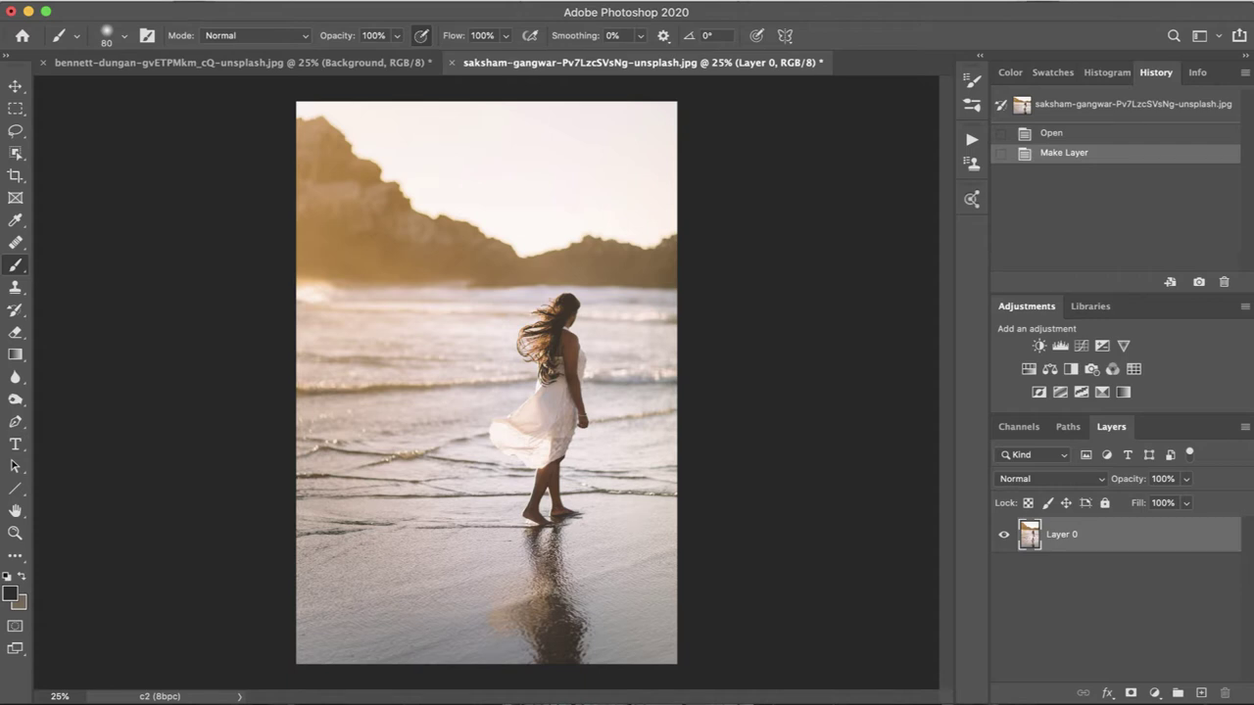
pyautogui.click(291, 62)
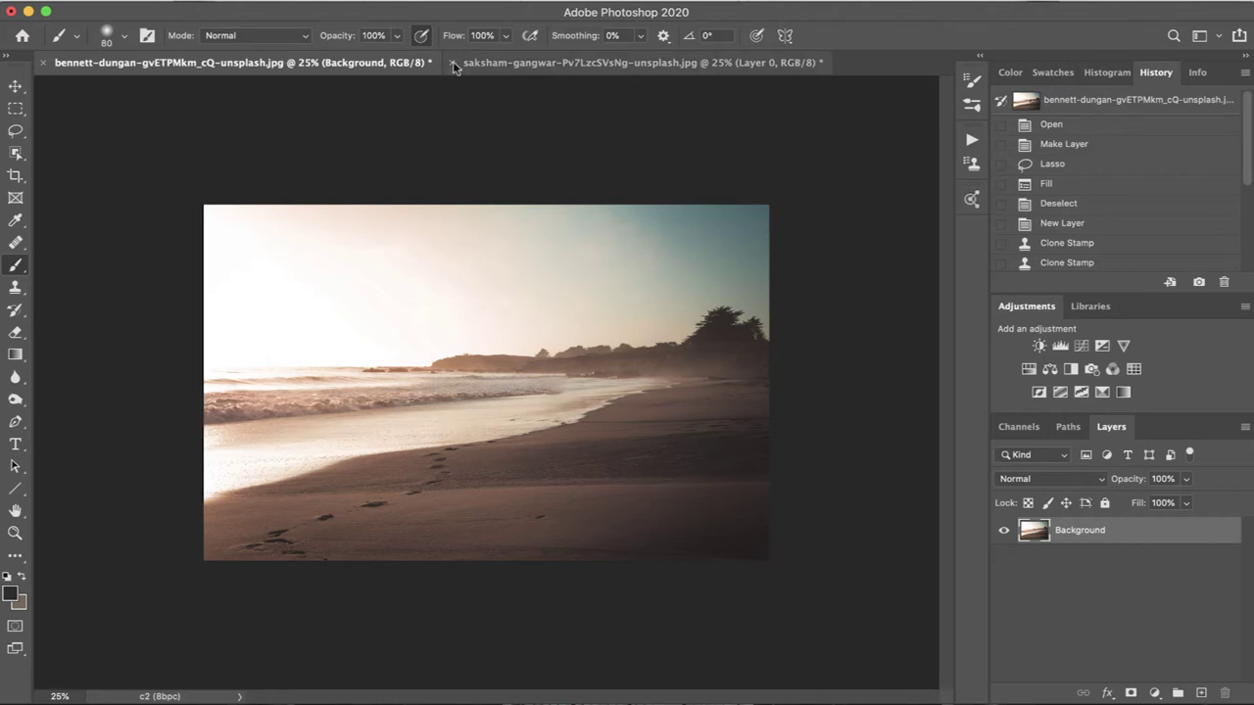
pyautogui.click(554, 62)
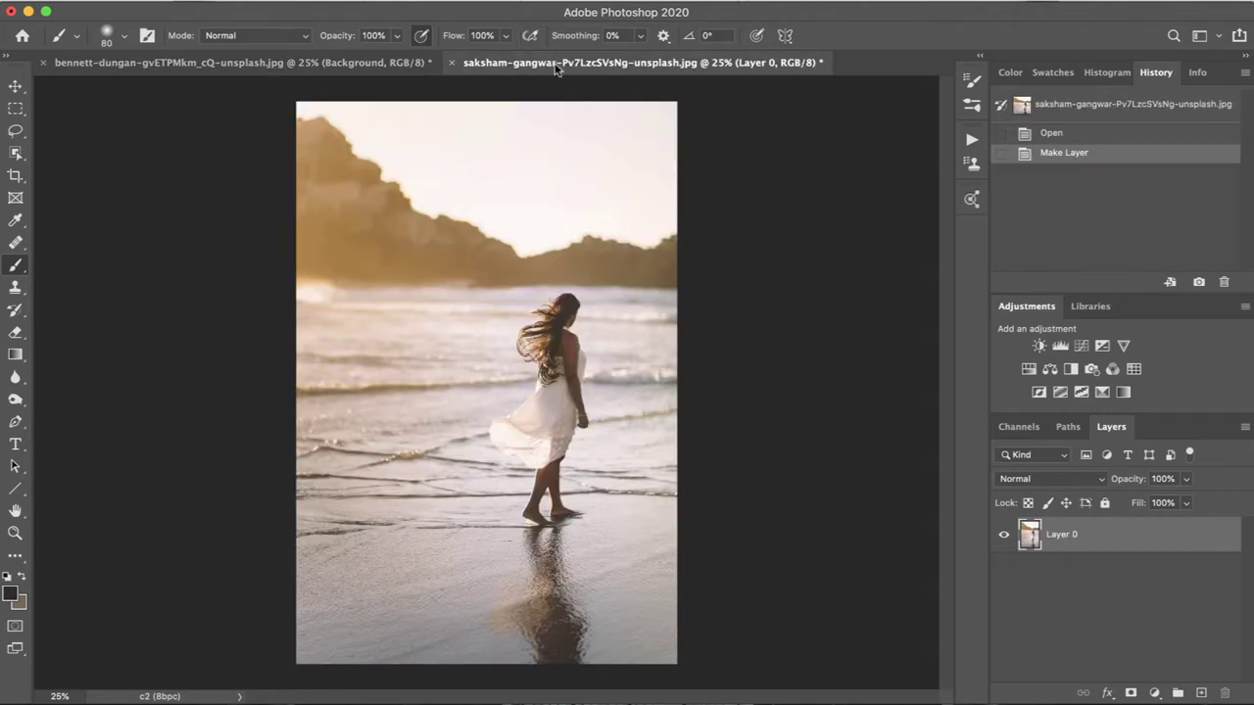
pyautogui.moveTo(1086, 541); pyautogui.dragTo(323, 402)
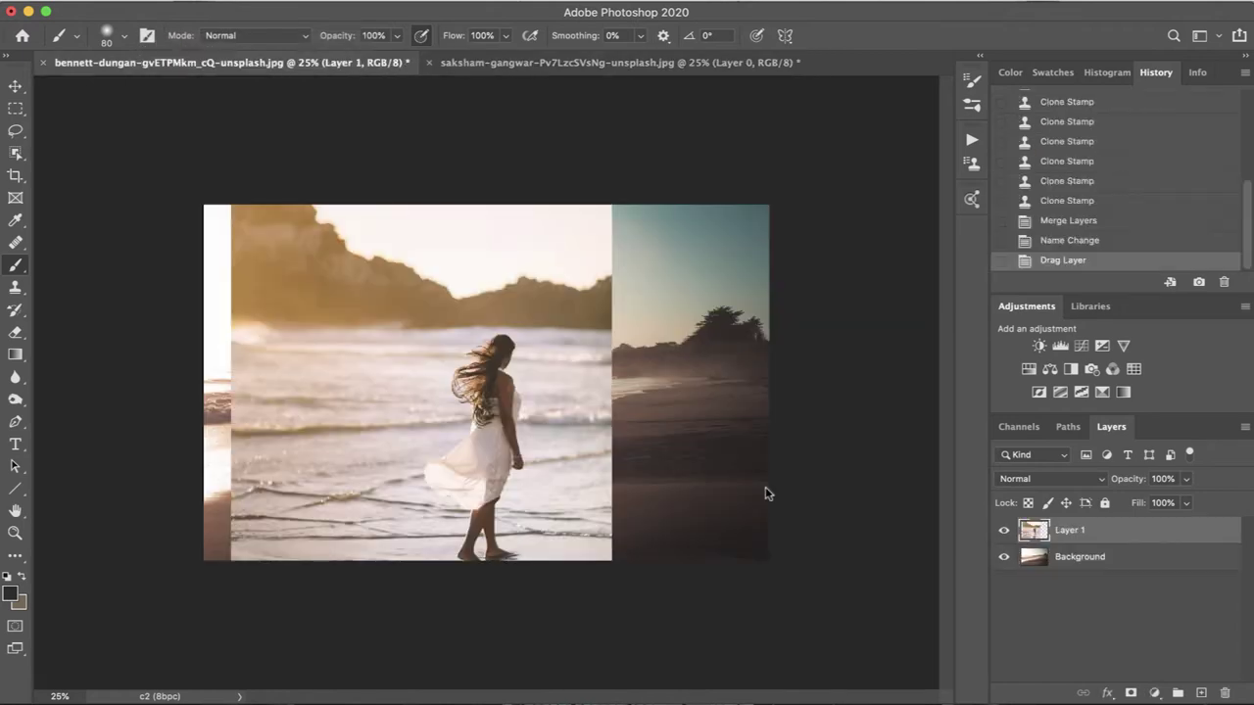
# - Free-transform the woman's layer to about 50% scale near the canvas centre
pyautogui.hotkey('ctrl', 't')
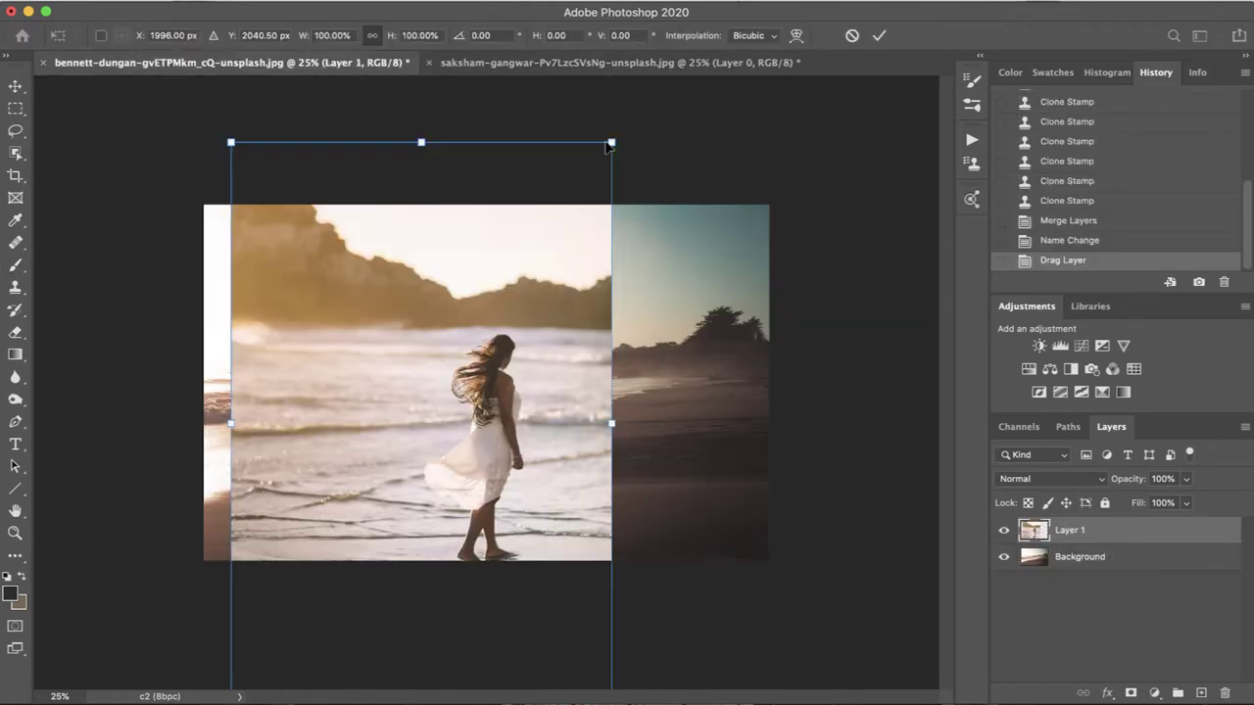
pyautogui.moveTo(609, 142); pyautogui.dragTo(434, 339)
pyautogui.moveTo(326, 456); pyautogui.dragTo(495, 331)
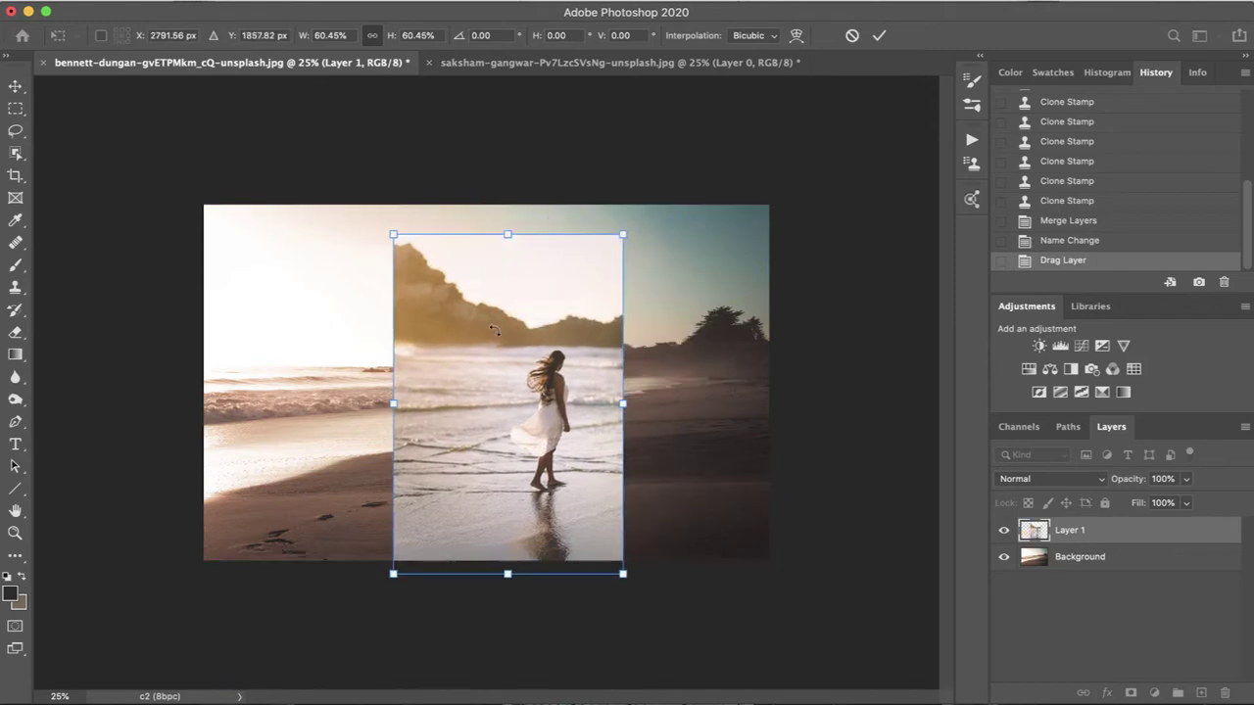
pyautogui.moveTo(620, 231); pyautogui.dragTo(584, 292)
pyautogui.moveTo(503, 371); pyautogui.dragTo(501, 356)
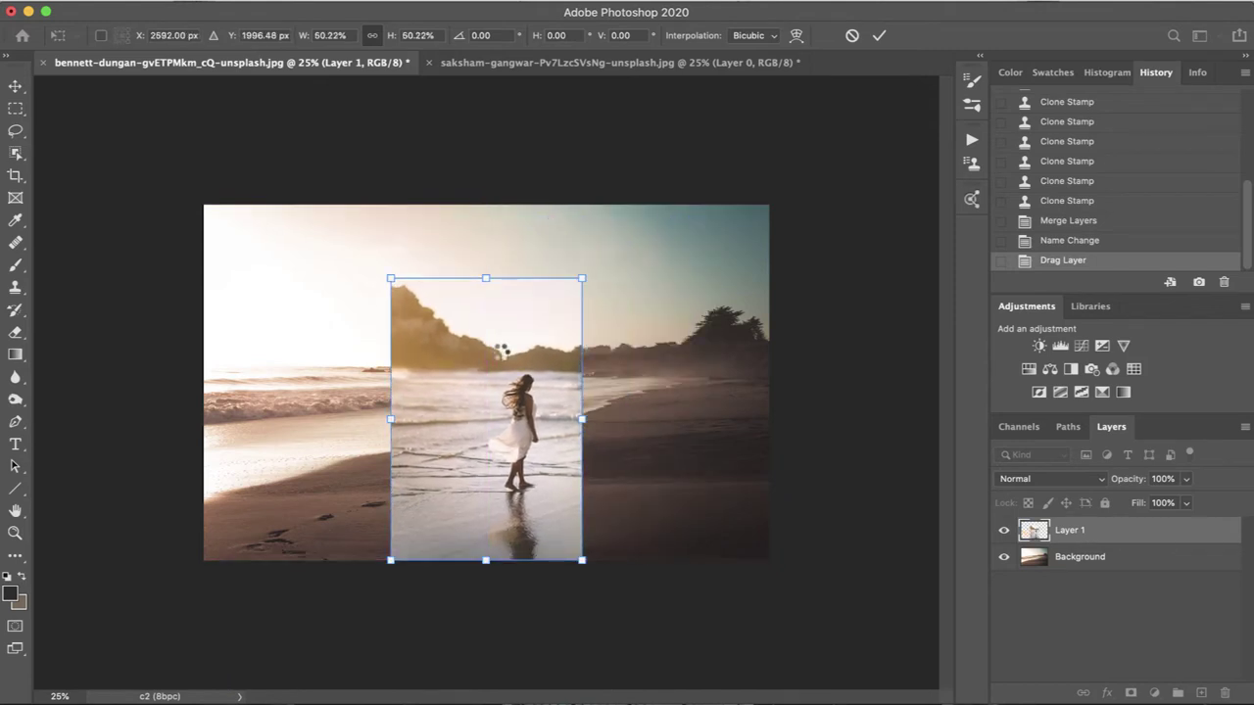
pyautogui.press('Return')
pyautogui.scroll(3, 512, 492)
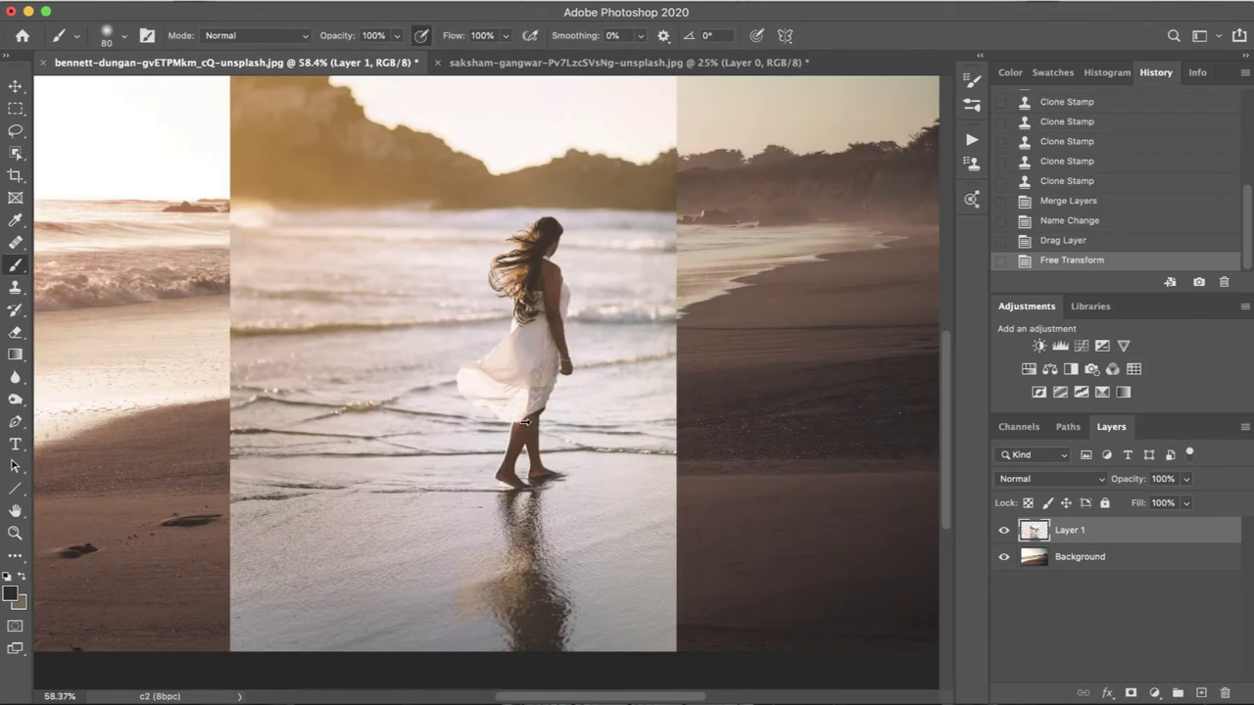
# - Select the woman with the Object Selection Tool and add a layer mask from it
pyautogui.click(16, 155)
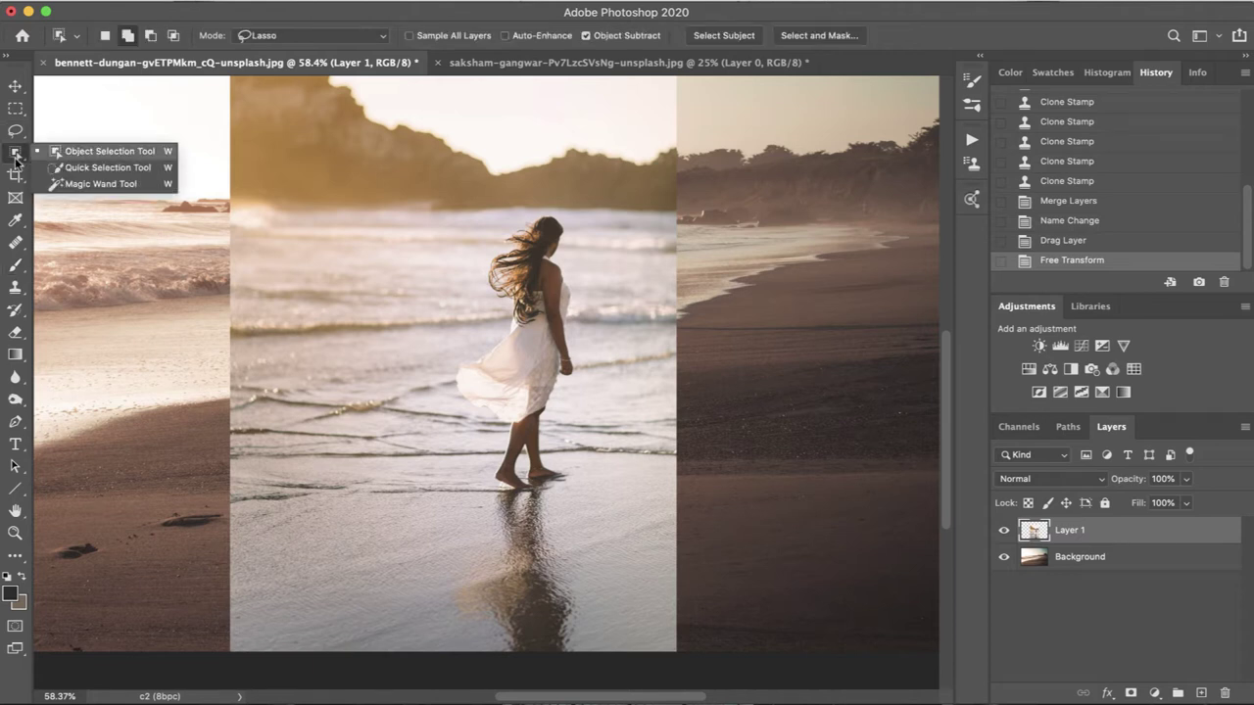
pyautogui.click(129, 157)
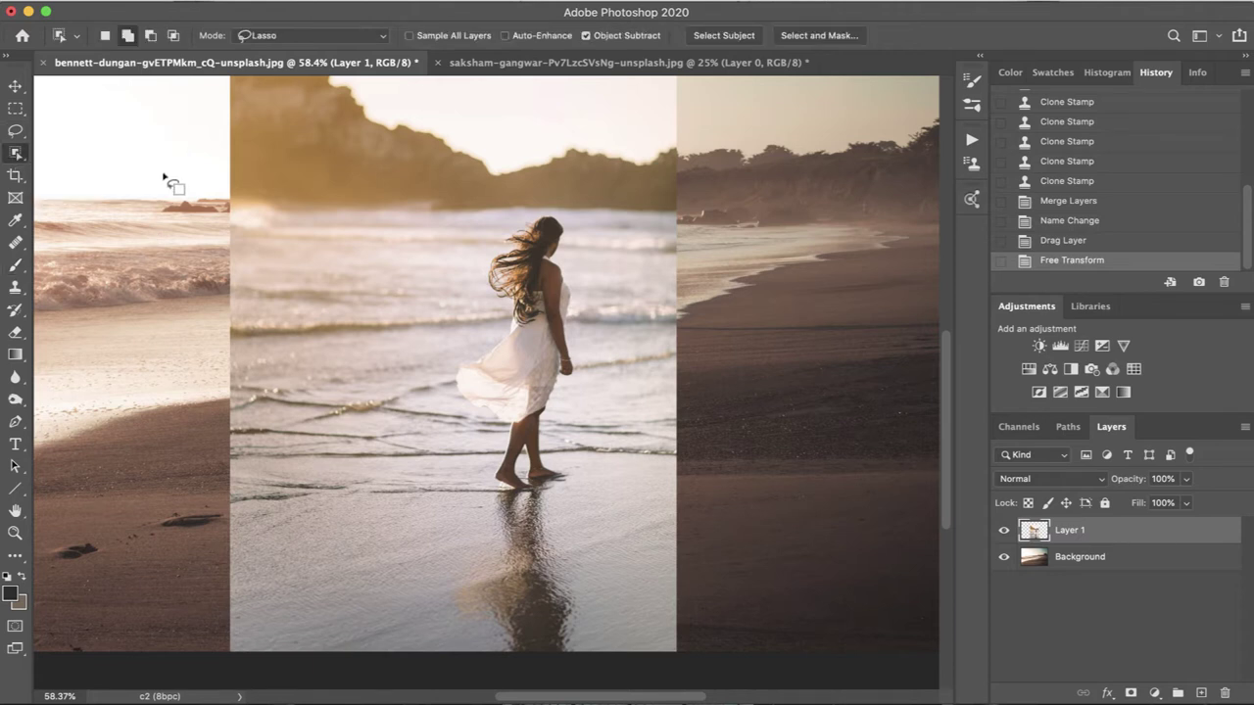
pyautogui.moveTo(486, 489)
pyautogui.mouseDown()
pyautogui.moveTo(494, 445)
pyautogui.moveTo(444, 377)
pyautogui.moveTo(486, 335)
pyautogui.moveTo(496, 311)
pyautogui.moveTo(484, 275)
pyautogui.moveTo(510, 220)
pyautogui.moveTo(562, 209)
pyautogui.moveTo(586, 373)
pyautogui.moveTo(554, 443)
pyautogui.moveTo(563, 494)
pyautogui.moveTo(494, 493)
pyautogui.mouseUp()
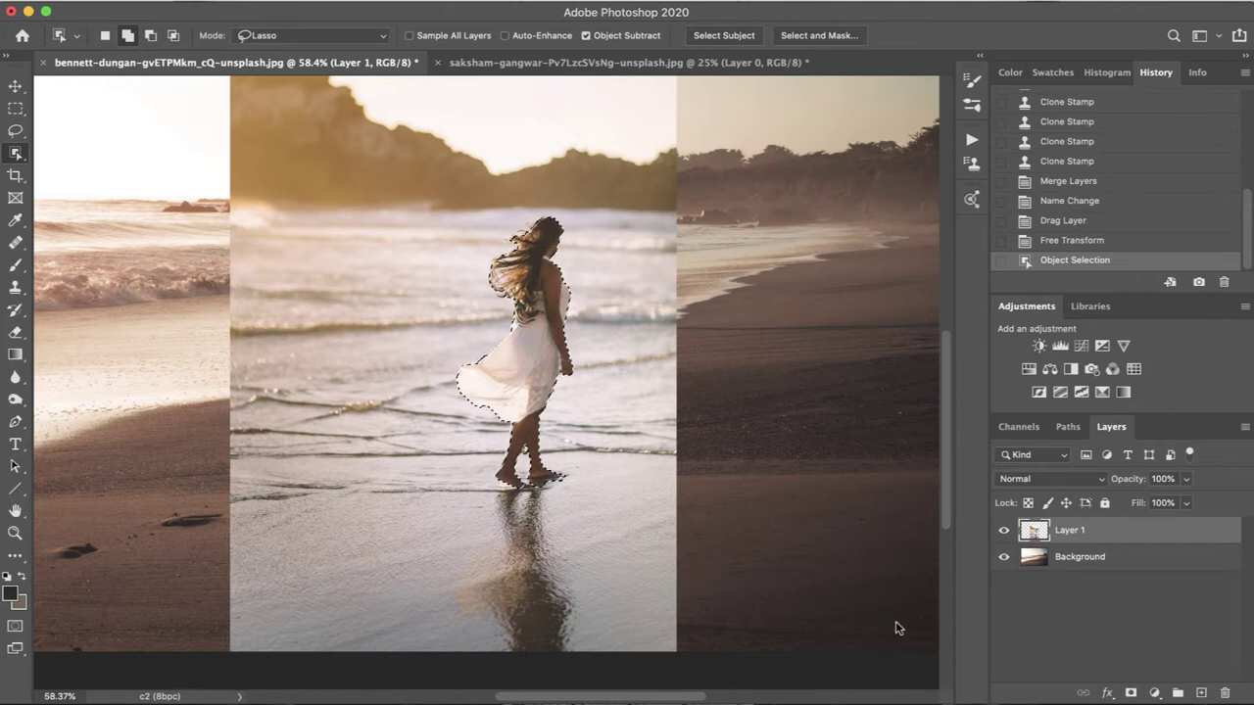
pyautogui.click(1131, 693)
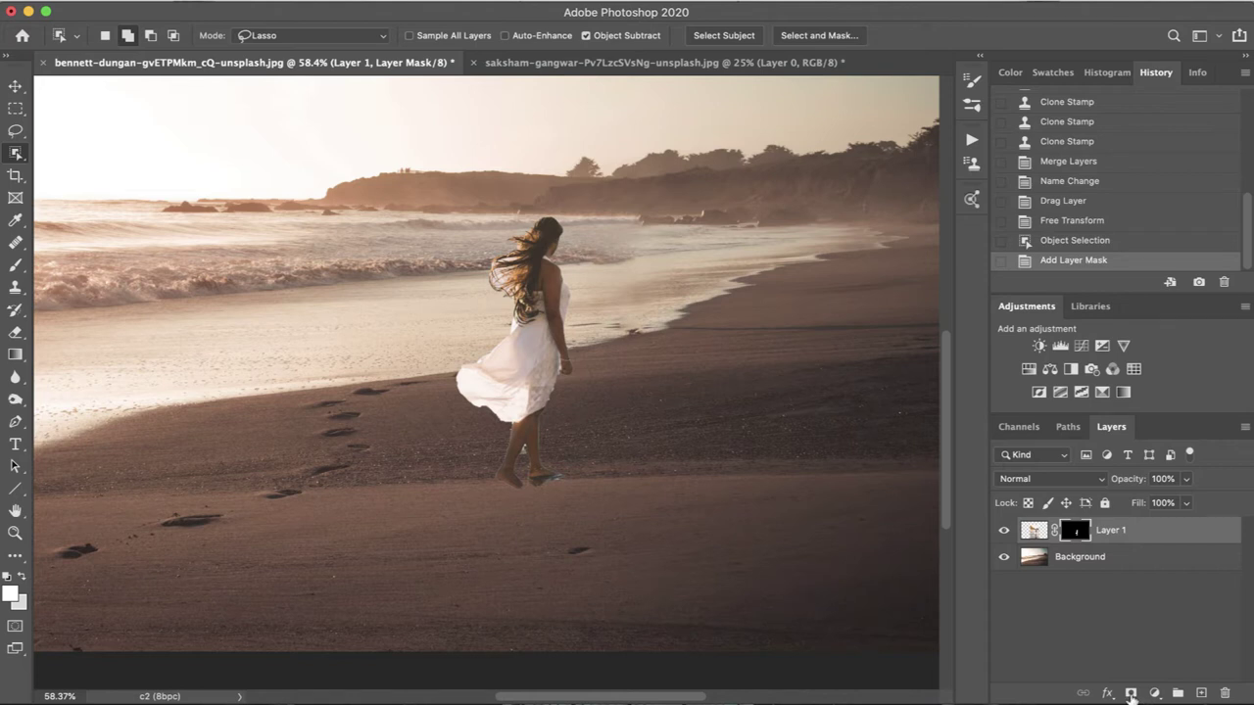
# - Check the masked result, then target Layer 1's image thumbnail instead of its mask
pyautogui.scroll(5, 510, 353)
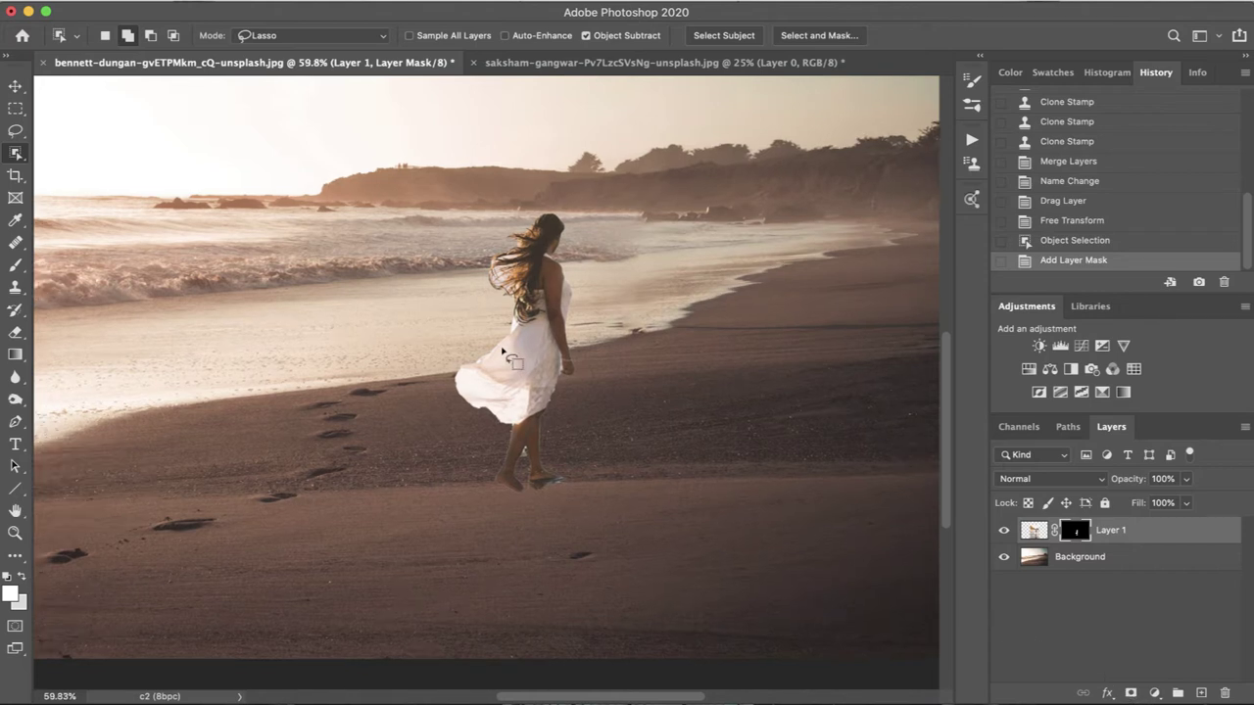
pyautogui.scroll(5, 509, 333)
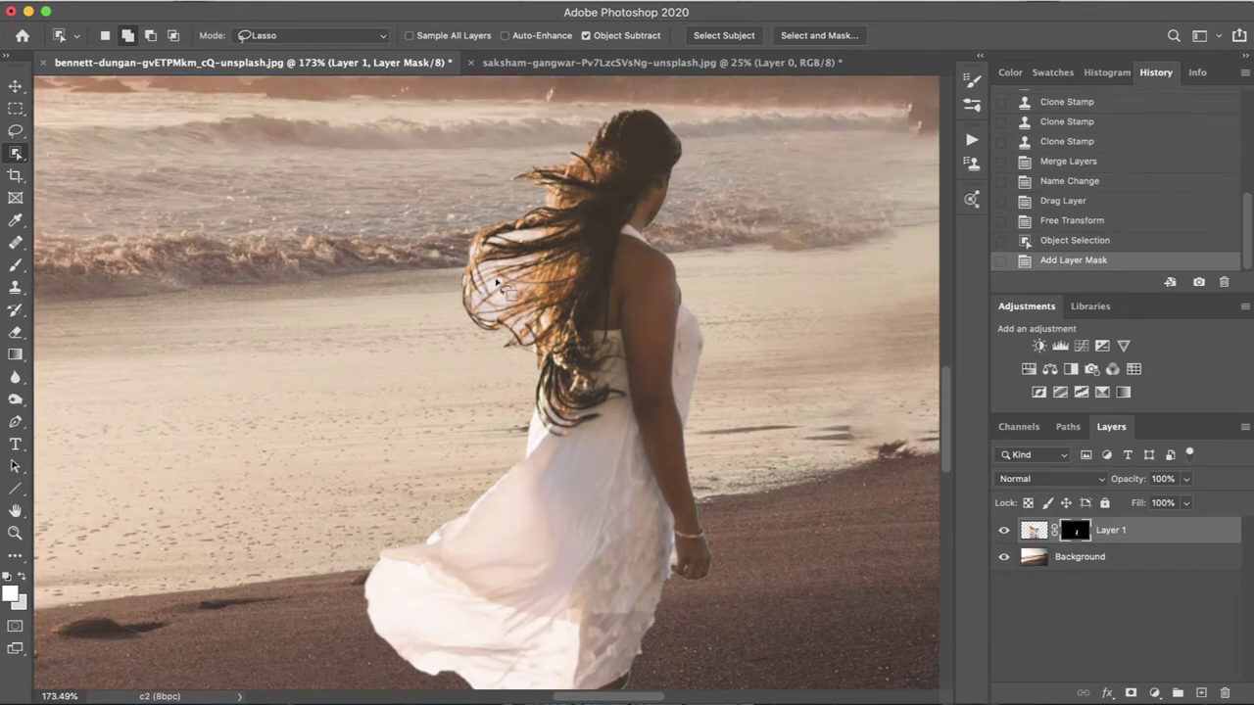
pyautogui.scroll(-9, 496, 284)
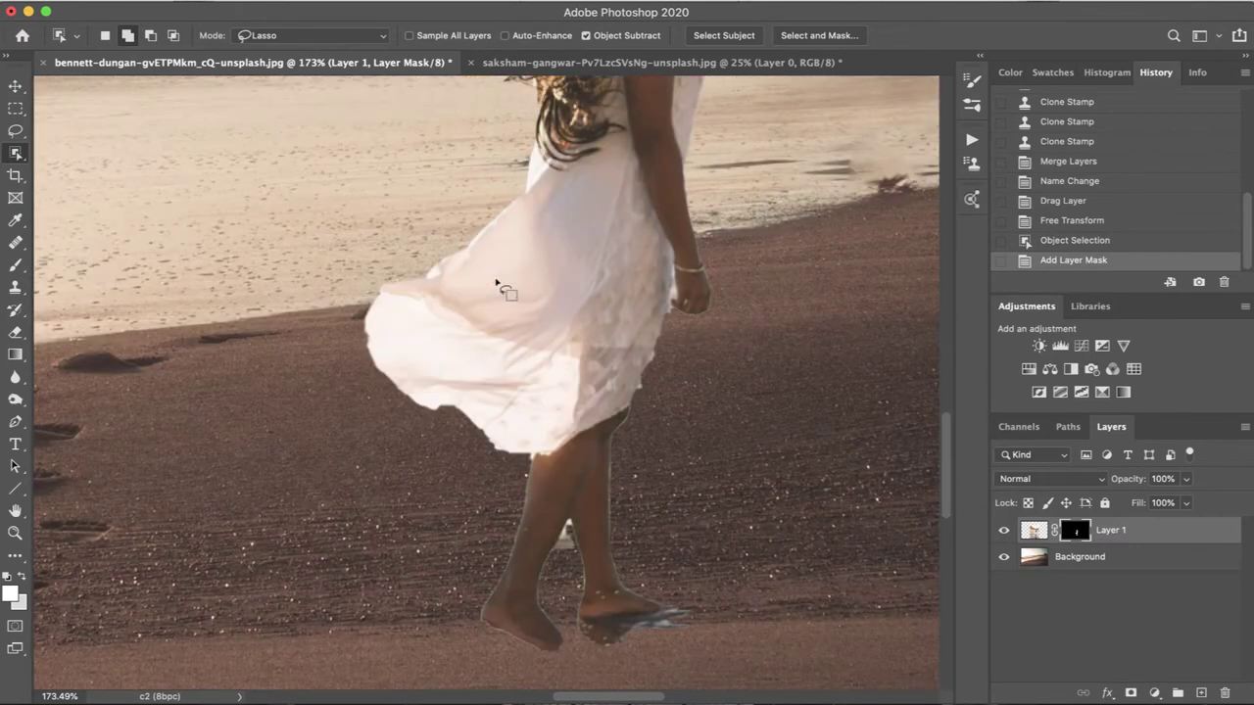
pyautogui.scroll(-2, 496, 284)
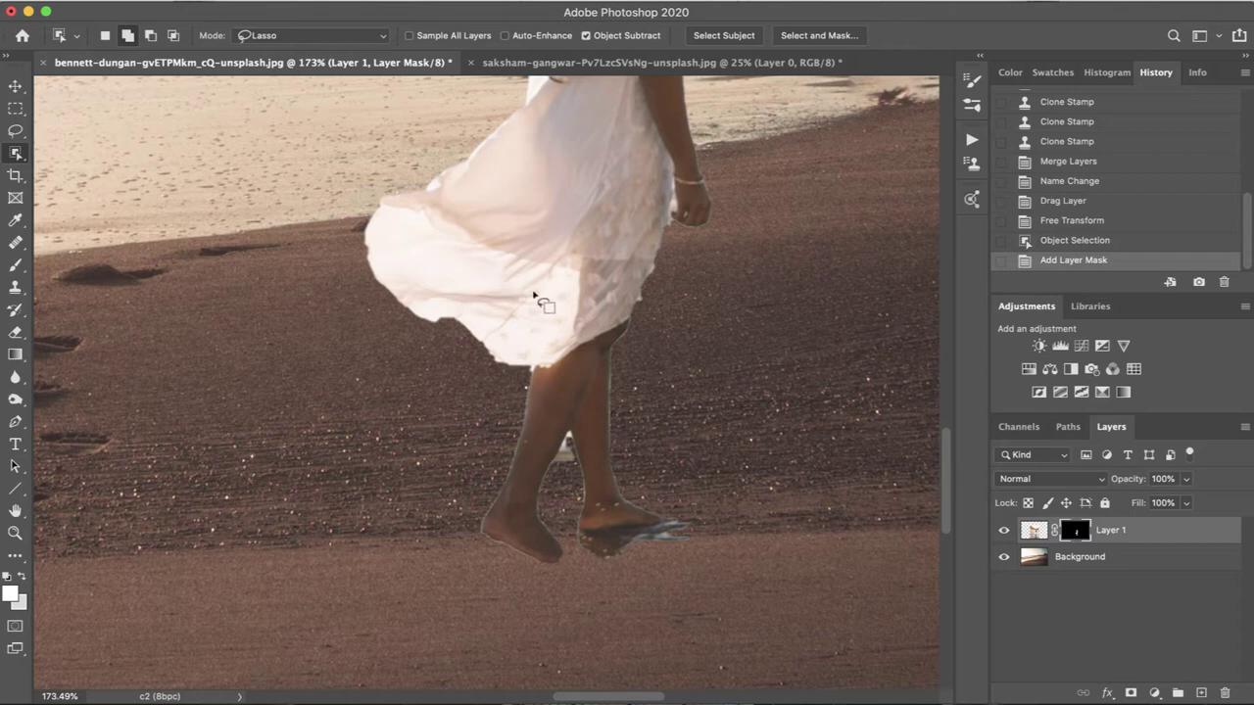
pyautogui.scroll(-5, 529, 292)
pyautogui.scroll(1, 534, 294)
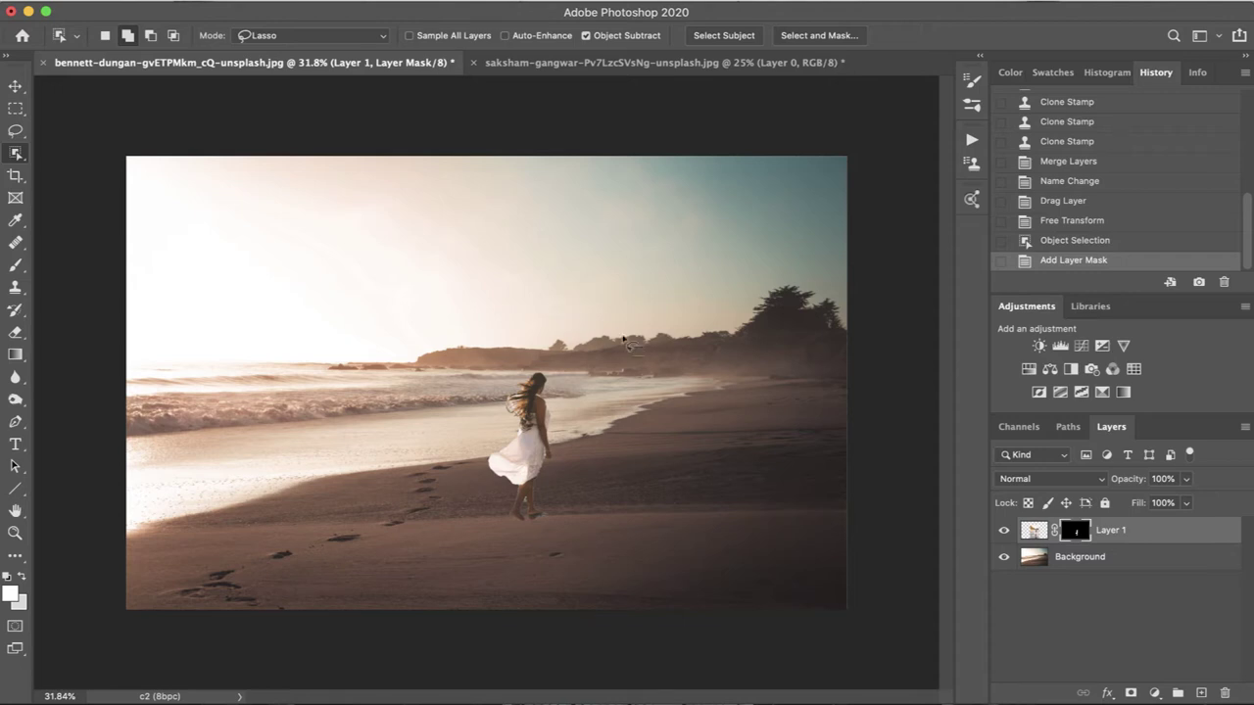
pyautogui.click(1026, 534)
# - Scale the woman to about 74% onto the shoreline, then switch to her original photo
pyautogui.press('super+t')
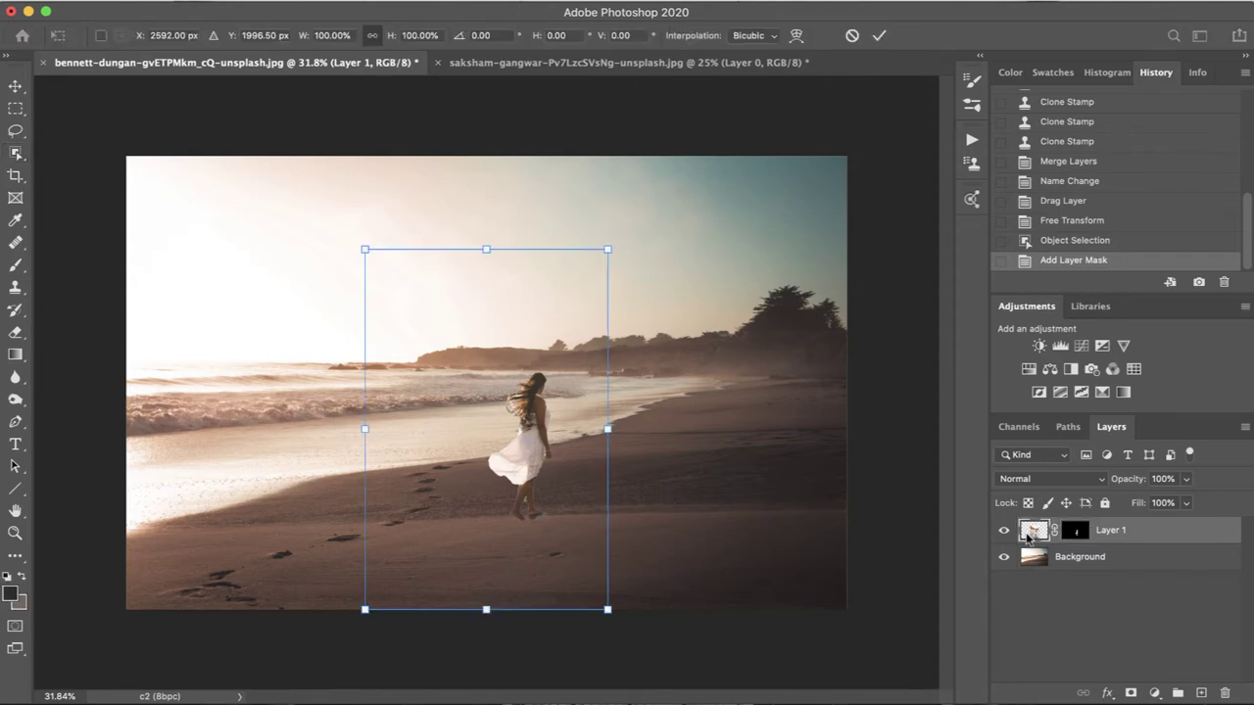
pyautogui.moveTo(543, 373); pyautogui.dragTo(451, 305)
pyautogui.moveTo(534, 189); pyautogui.dragTo(443, 257)
pyautogui.moveTo(376, 411); pyautogui.dragTo(413, 396)
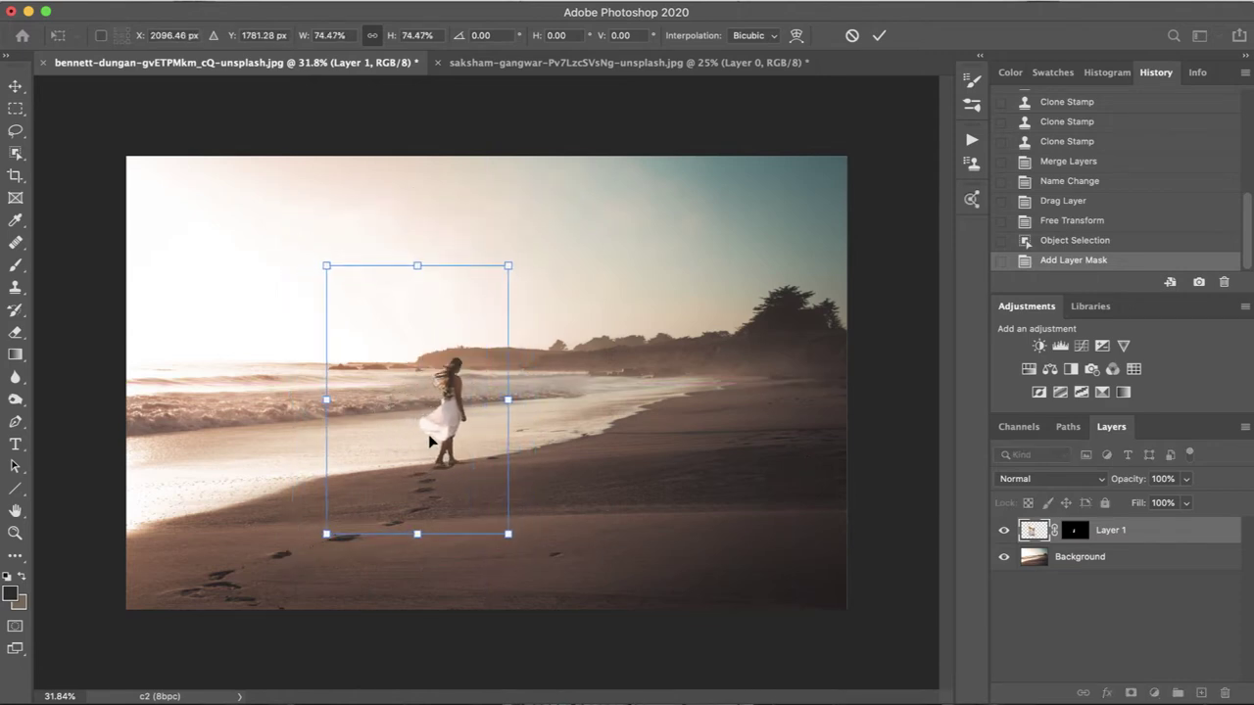
pyautogui.press('Return')
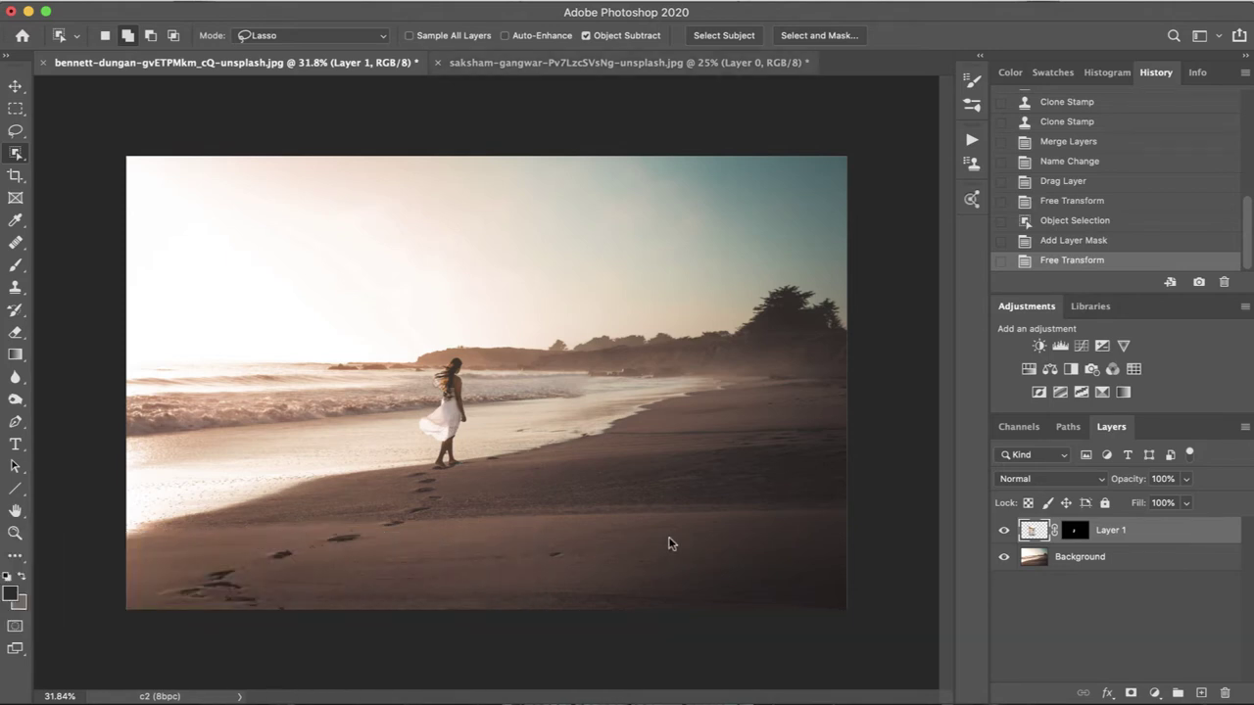
pyautogui.click(566, 62)
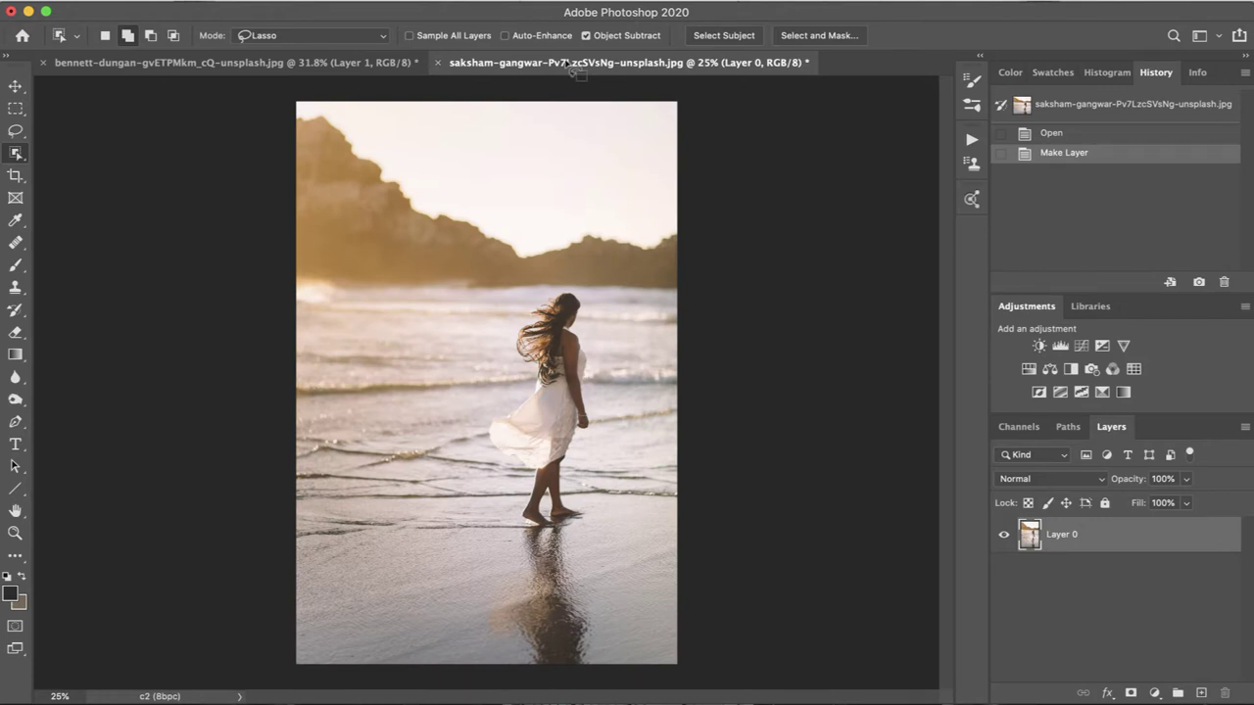
# - Return to the bennett-dungan beach composite and zoom in on the woman's feet
pyautogui.click(284, 63)
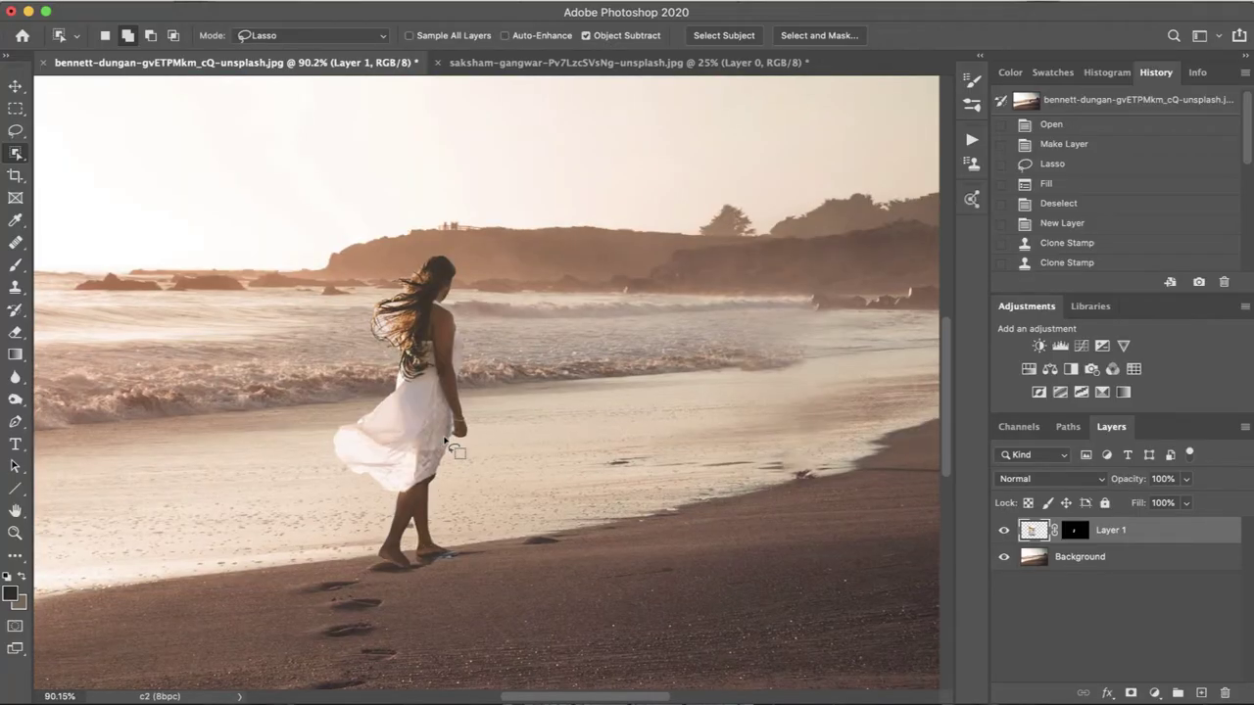
pyautogui.scroll(2, 454, 448)
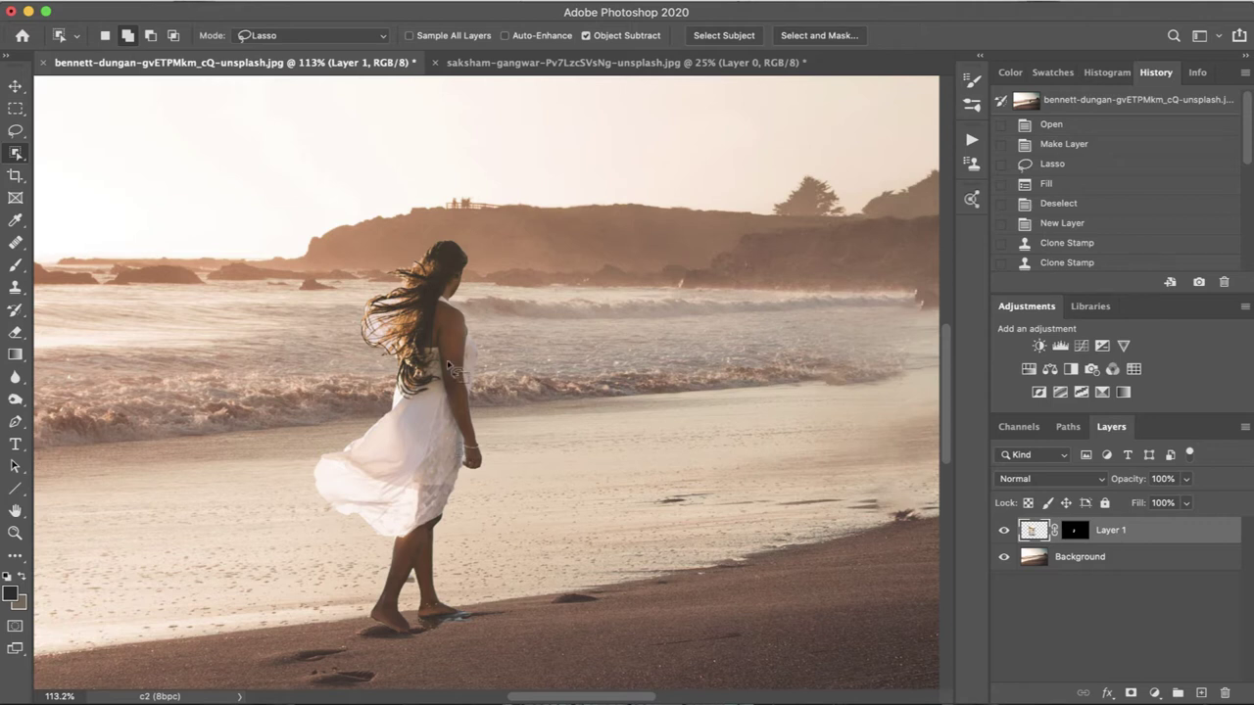
pyautogui.scroll(-4, 449, 367)
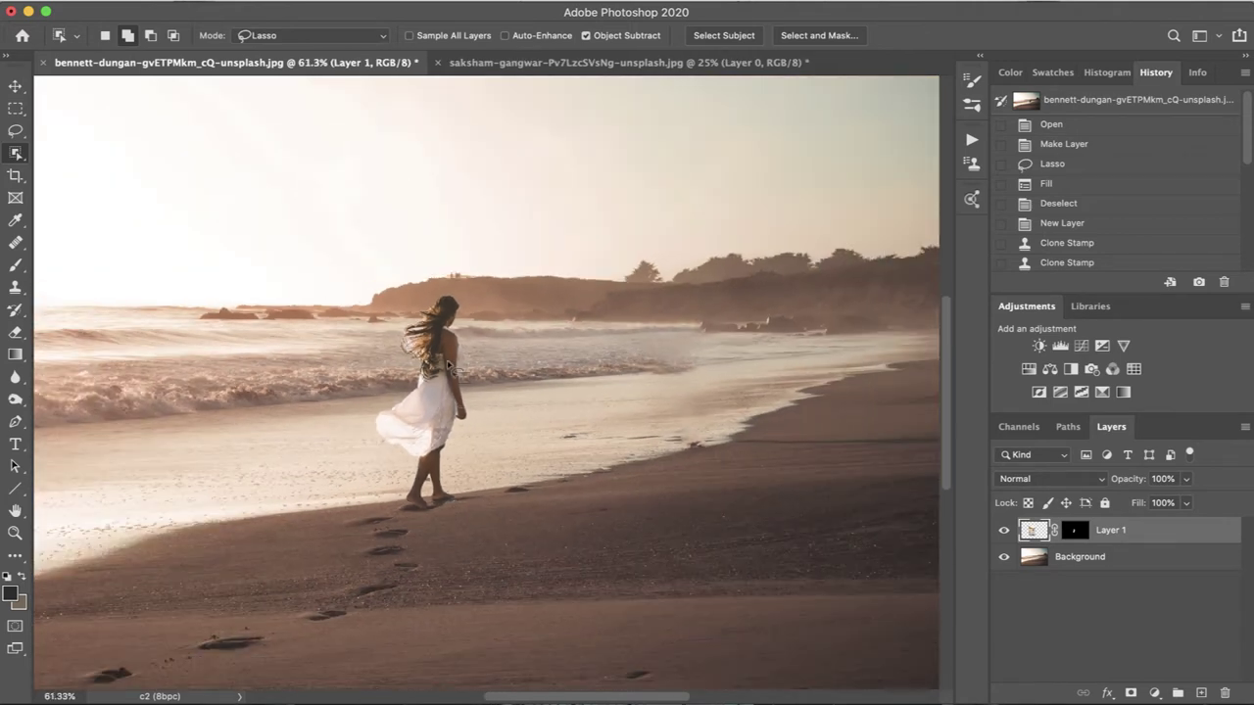
pyautogui.scroll(-3, 448, 364)
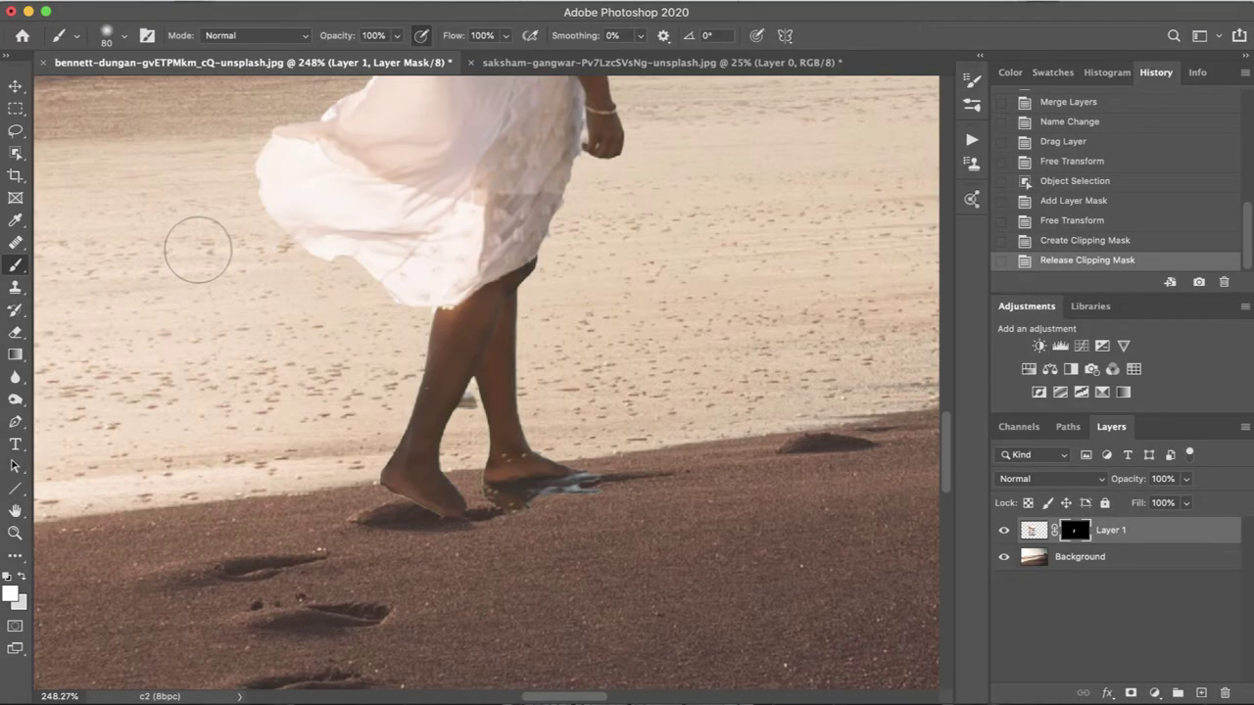
# - Shrink the brush and test a white dab on the mask, then undo it
pyautogui.click(116, 37)
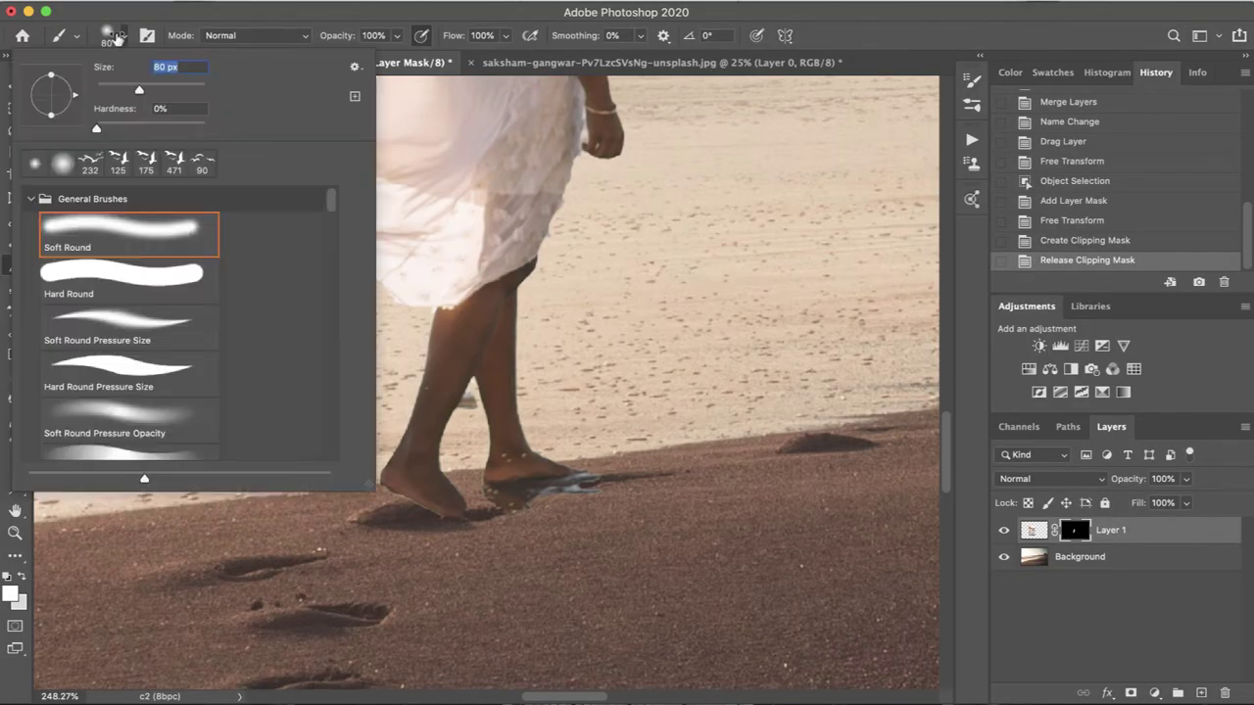
pyautogui.click(893, 44)
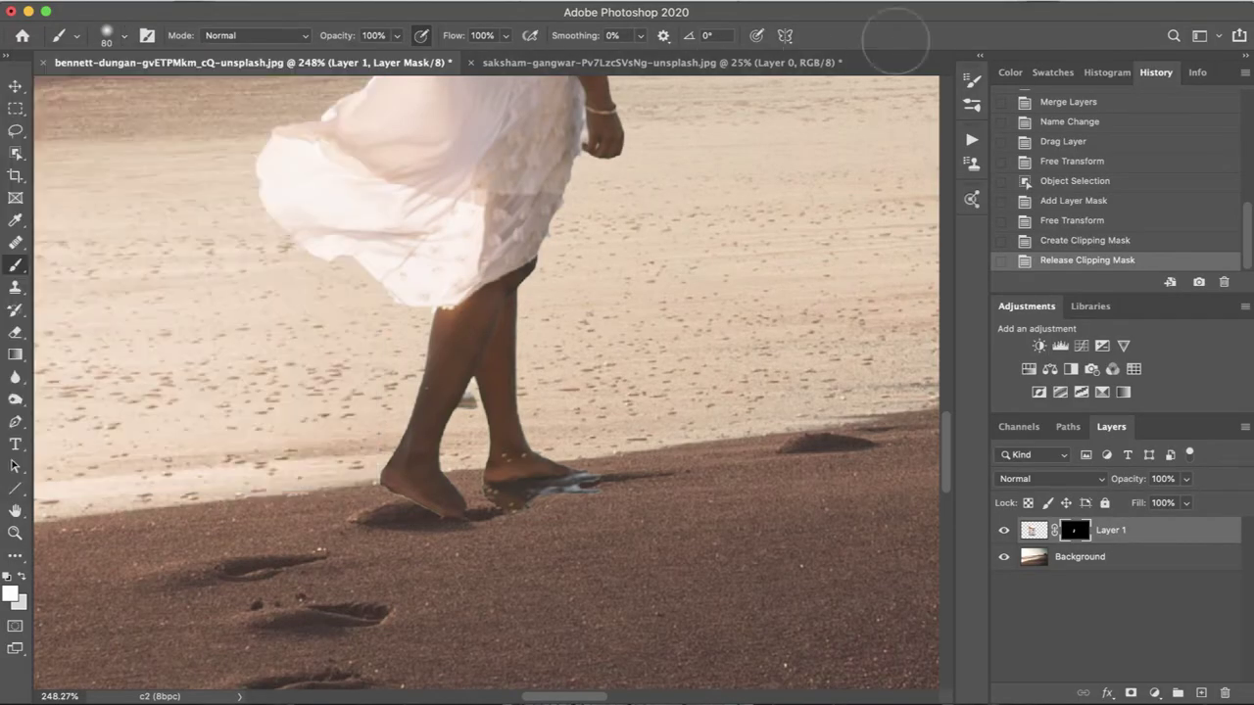
pyautogui.scroll(2, 403, 509)
pyautogui.scroll(3, 403, 509)
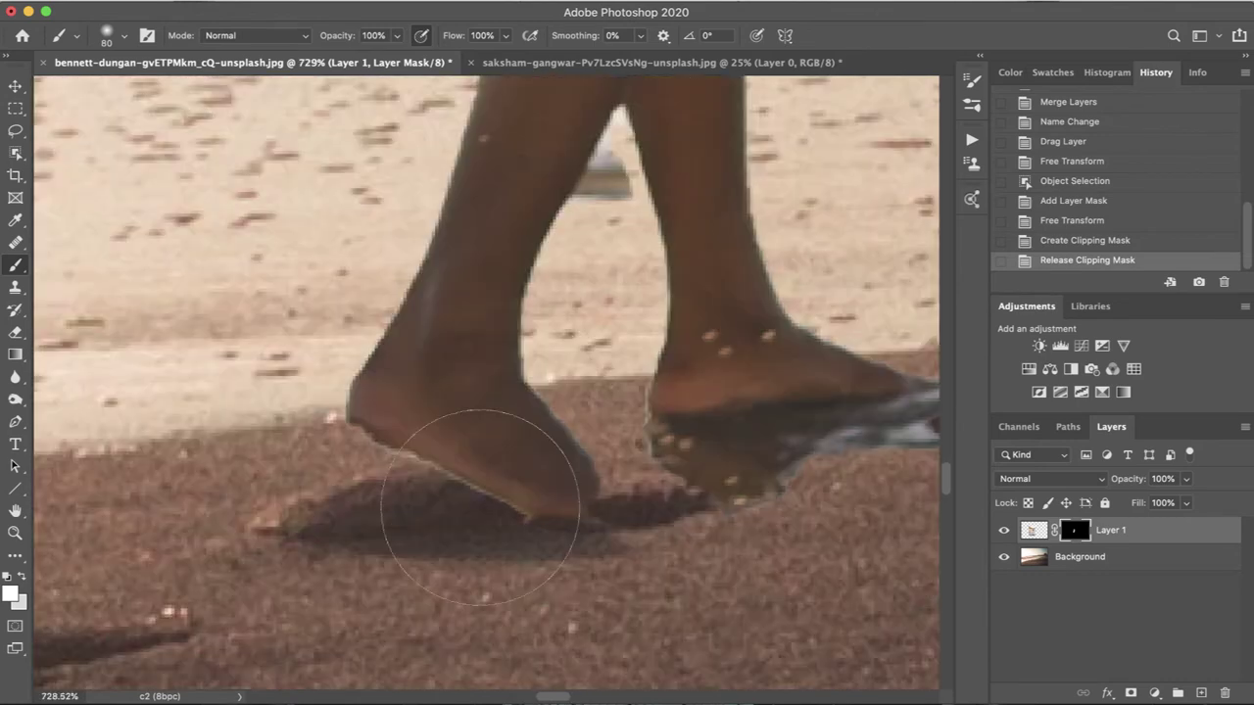
pyautogui.press('[')
pyautogui.press('[')
pyautogui.press('[')
pyautogui.press('[')
pyautogui.press('[')
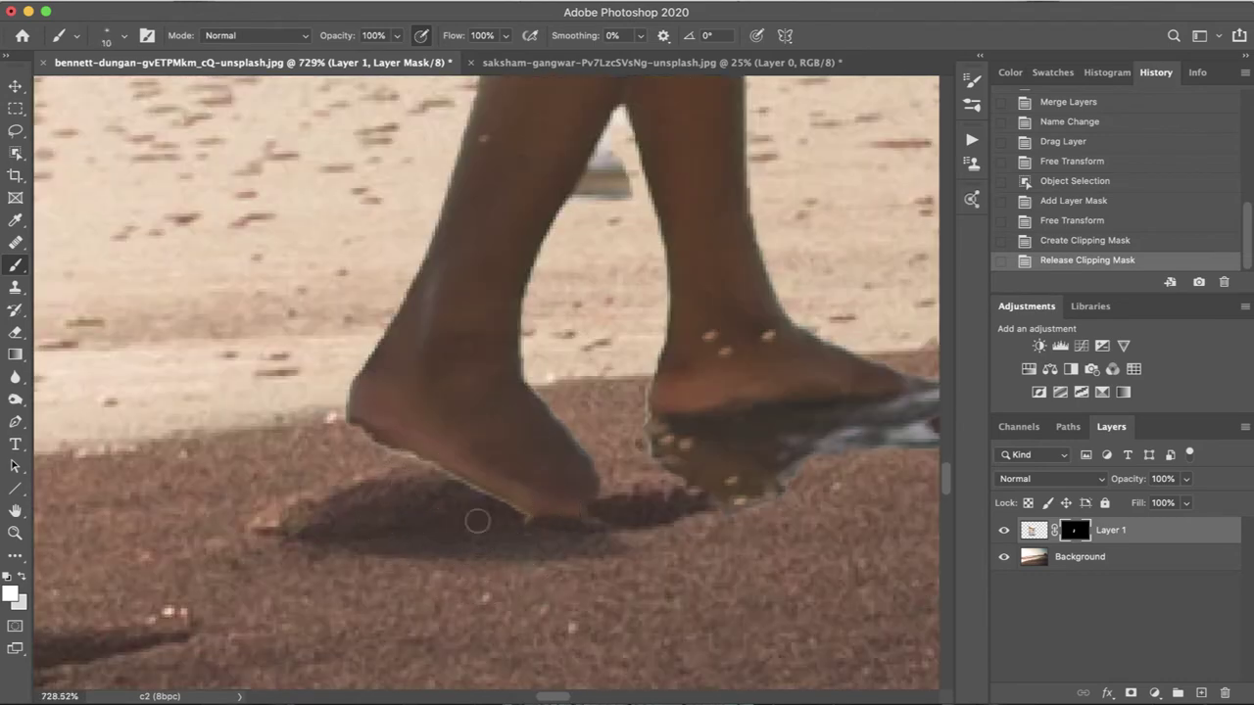
pyautogui.click(509, 519)
pyautogui.press('cmd+z')
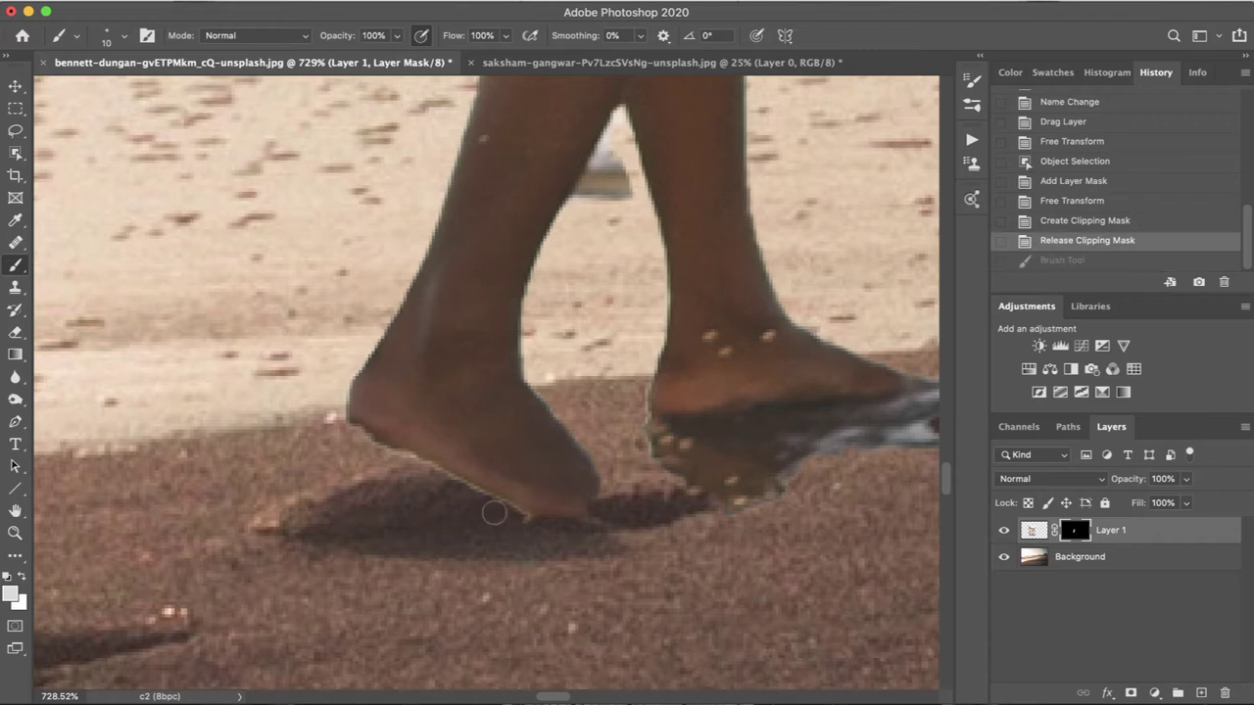
# - Set the foreground to black and paint out background along the foot's edge
pyautogui.click(11, 593)
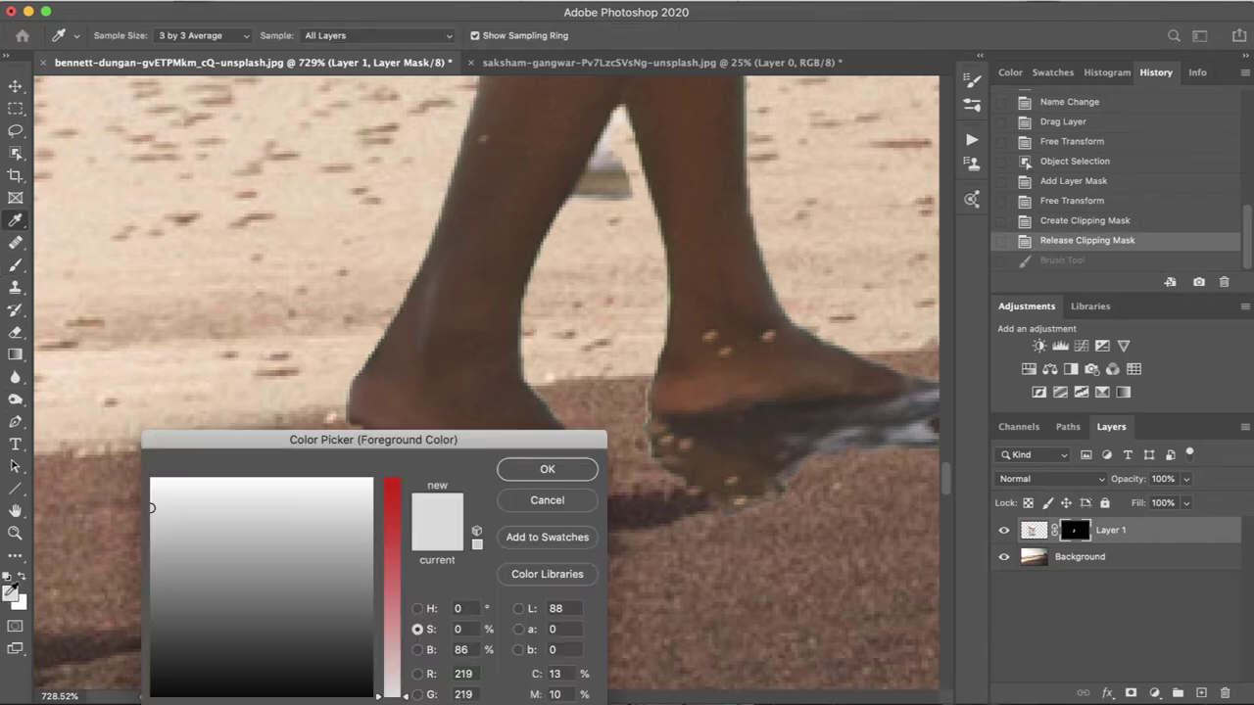
pyautogui.moveTo(224, 625); pyautogui.dragTo(152, 696)
pyautogui.click(544, 470)
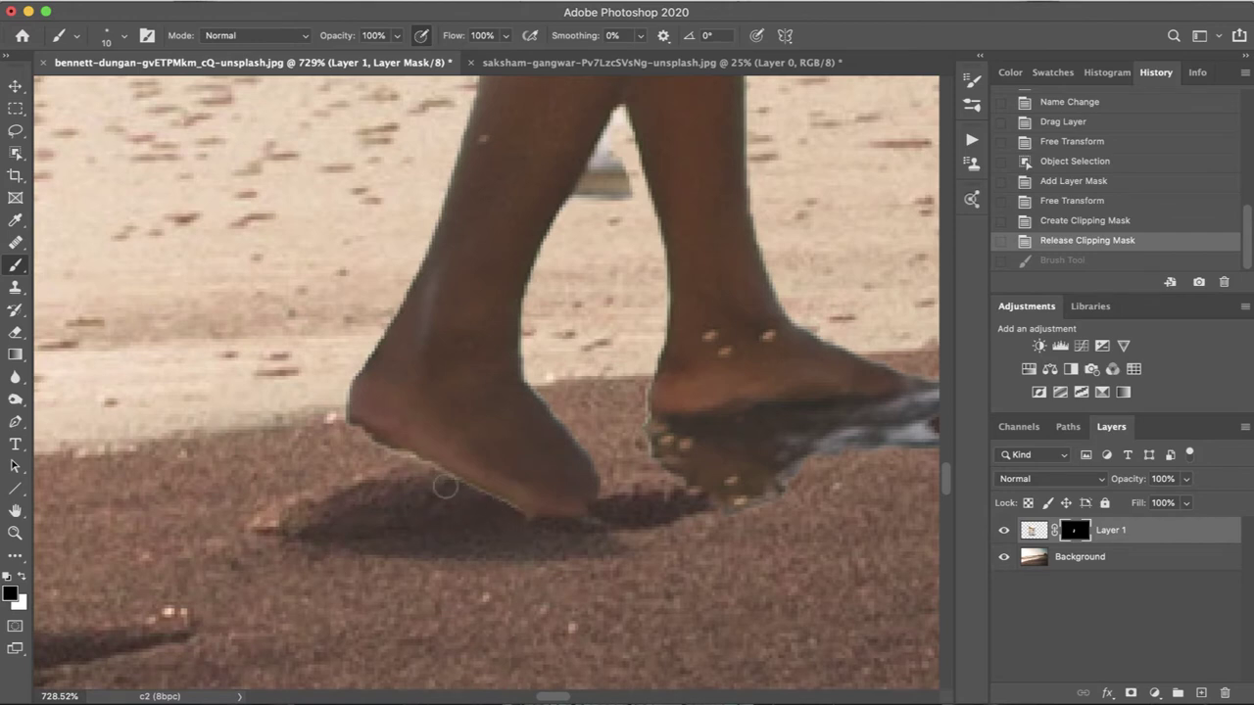
pyautogui.click(384, 447)
pyautogui.moveTo(519, 519); pyautogui.dragTo(451, 490)
pyautogui.scroll(3, 450, 490)
pyautogui.click(357, 471)
pyautogui.press('cmd+z')
pyautogui.moveTo(411, 378); pyautogui.dragTo(355, 499)
pyautogui.scroll(6, 266, 462)
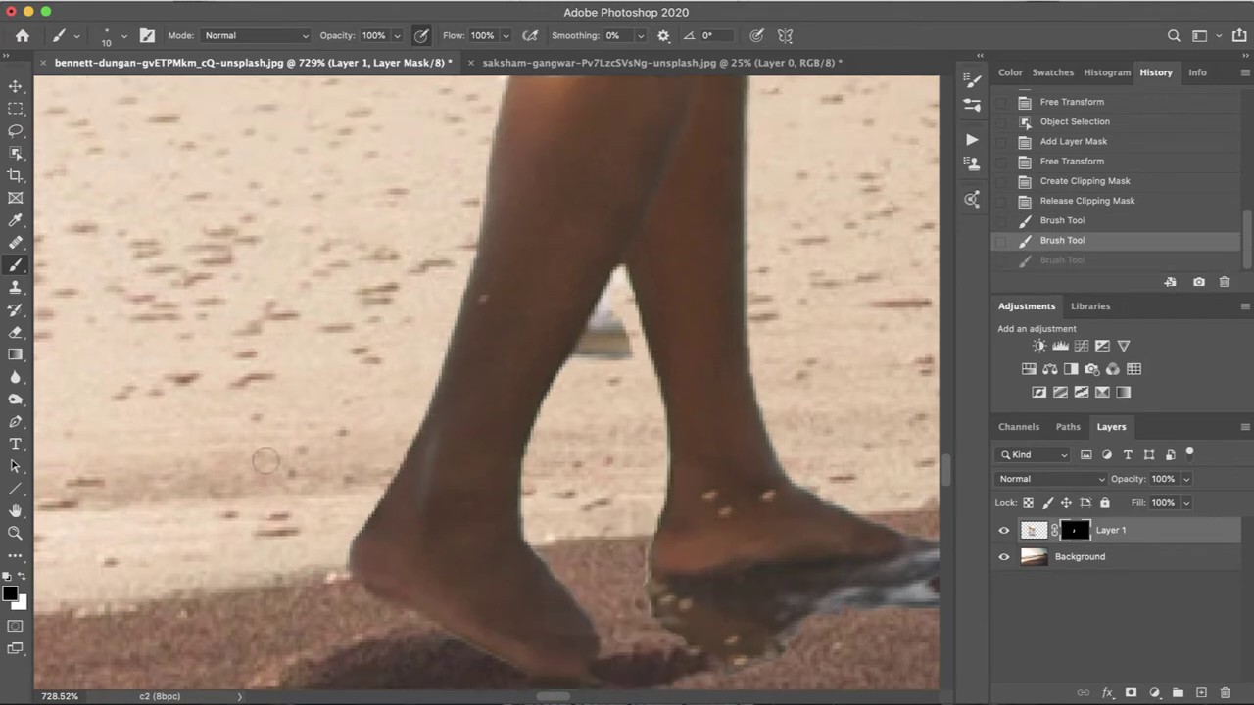
# - With a smaller brush, mask out background beside the legs, dress hem and hair strands
pyautogui.press('[')
pyautogui.press('[')
pyautogui.press('[')
pyautogui.press('[')
pyautogui.click(373, 246)
pyautogui.scroll(5, 222, 139)
pyautogui.click(283, 324)
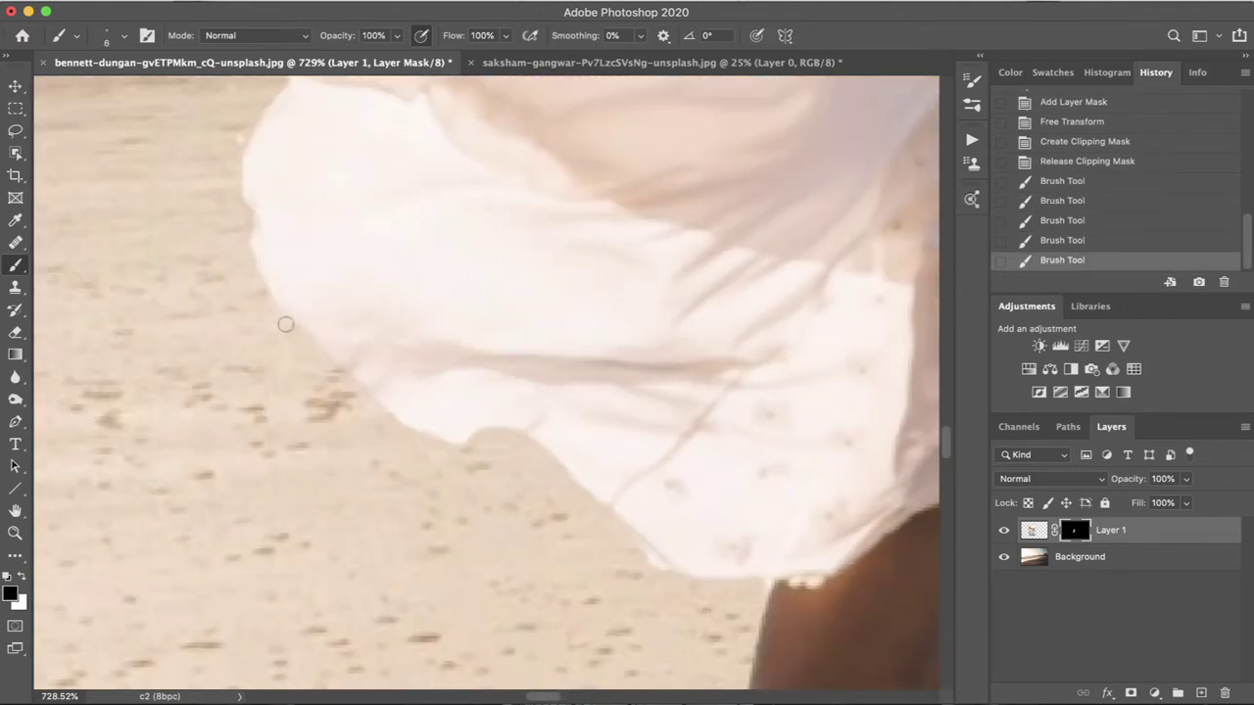
pyautogui.scroll(5, 283, 325)
pyautogui.click(343, 372)
pyautogui.scroll(5, 343, 372)
pyautogui.click(353, 401)
pyautogui.scroll(5, 352, 402)
pyautogui.click(551, 438)
pyautogui.scroll(3, 551, 438)
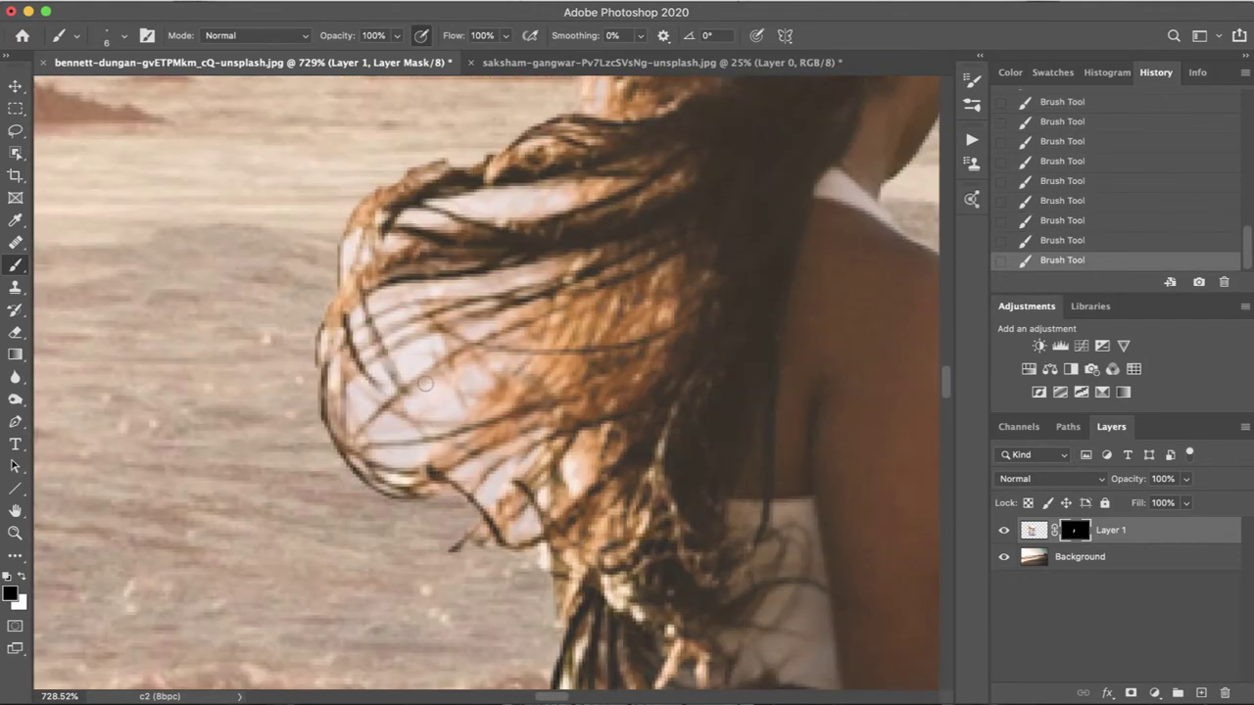
# - At 80% opacity, clean background showing through the blowing hair and its flyaway strand
pyautogui.press('8')
pyautogui.moveTo(508, 401)
pyautogui.mouseDown()
pyautogui.moveTo(392, 389)
pyautogui.moveTo(364, 333)
pyautogui.moveTo(397, 252)
pyautogui.mouseUp()
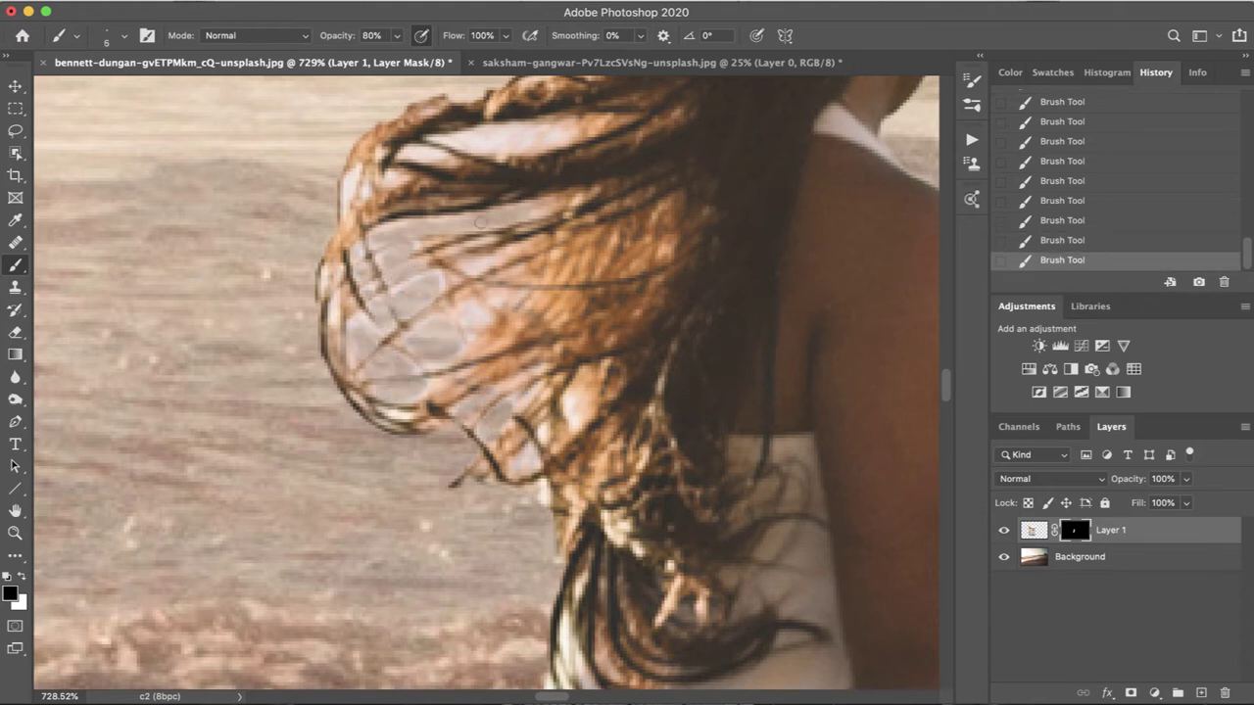
pyautogui.scroll(10, 431, 227)
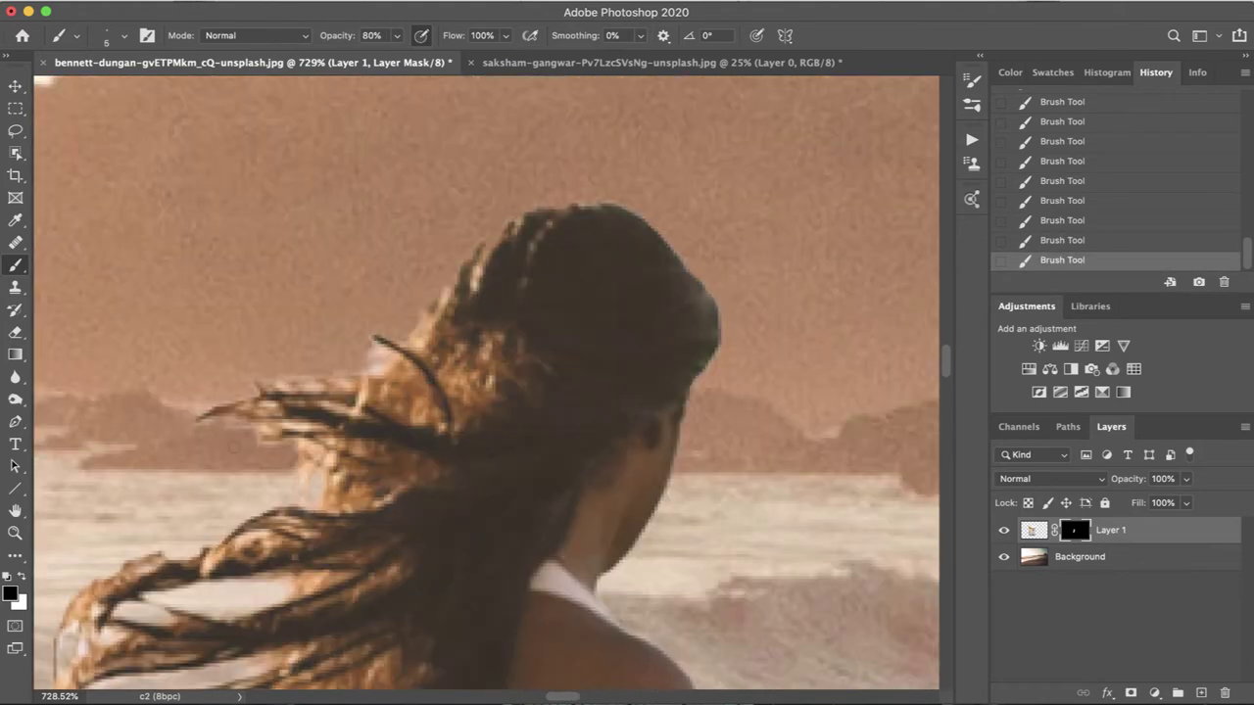
pyautogui.moveTo(235, 431)
pyautogui.mouseDown()
pyautogui.moveTo(392, 352)
pyautogui.moveTo(382, 373)
pyautogui.moveTo(538, 216)
pyautogui.mouseUp()
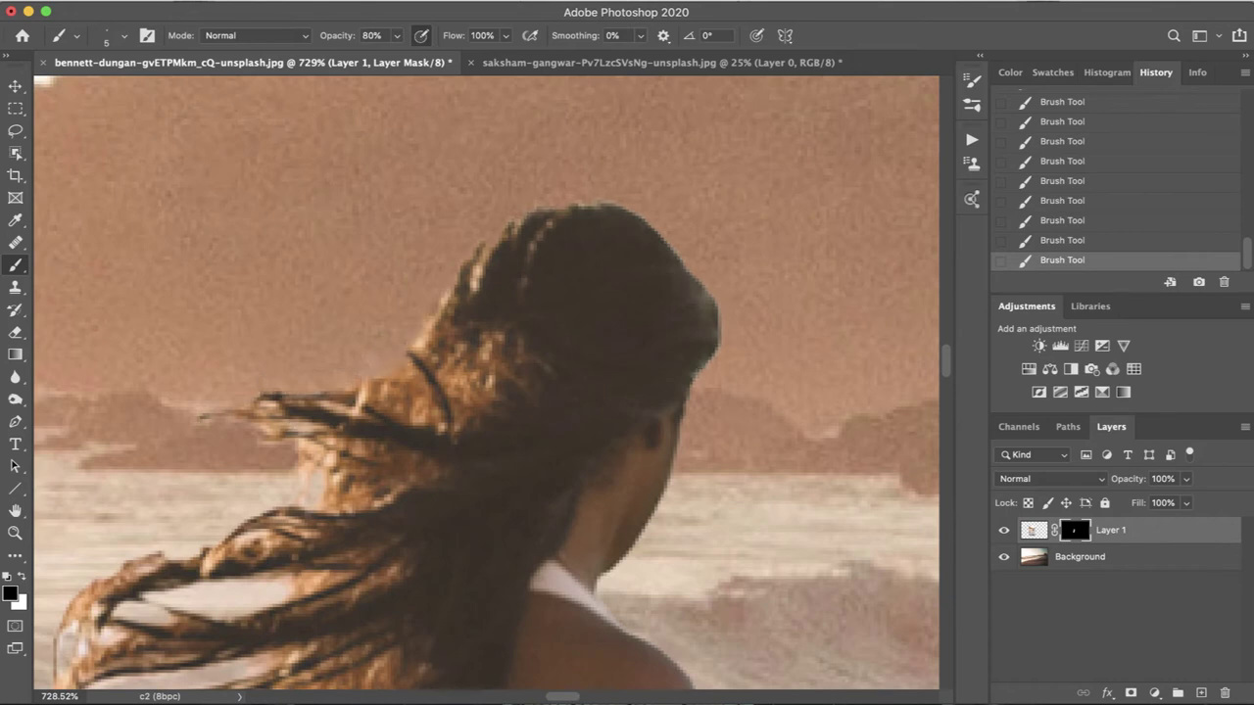
pyautogui.scroll(-15, 632, 220)
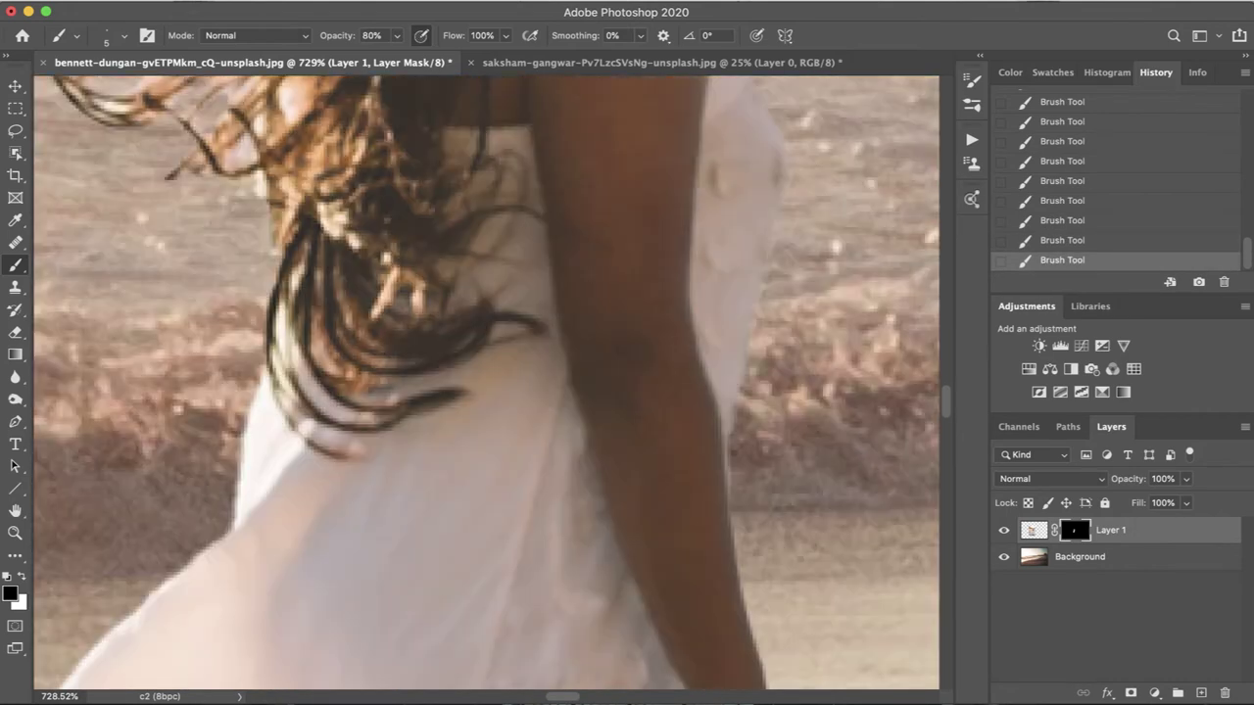
pyautogui.scroll(-10, 490, 382)
pyautogui.hscroll(5, 490, 382)
pyautogui.scroll(5, 490, 382)
pyautogui.scroll(-8, 490, 382)
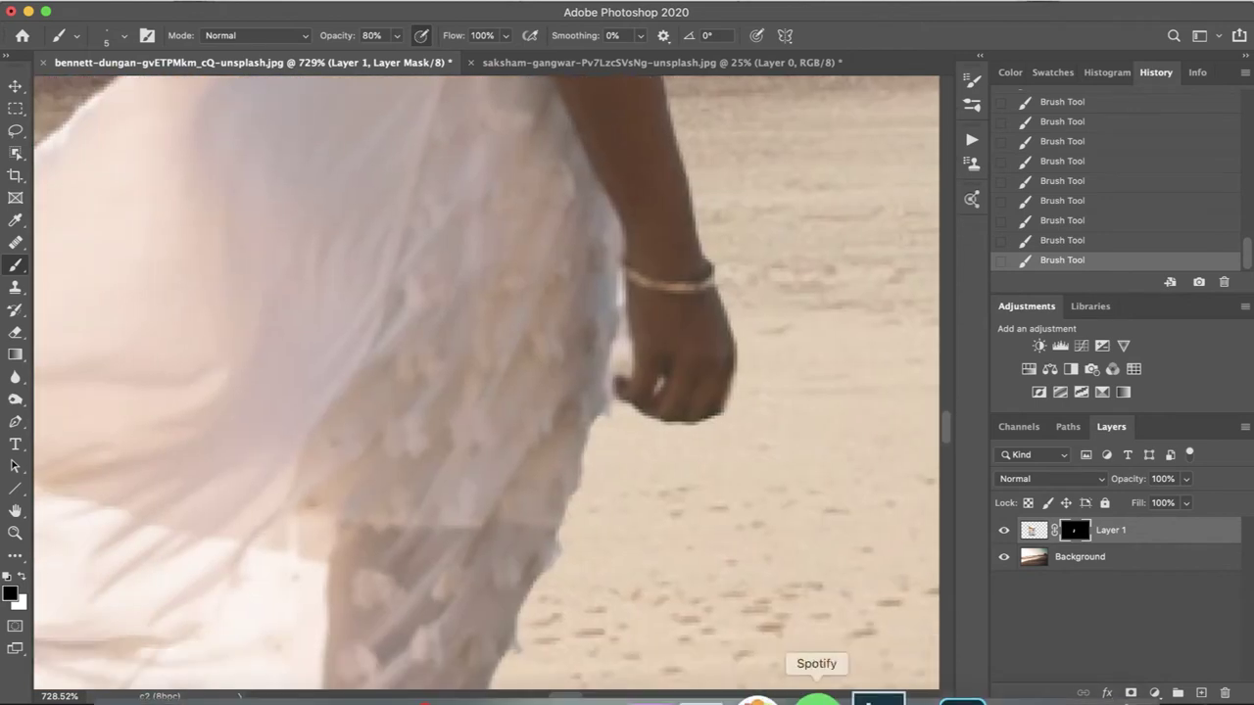
pyautogui.scroll(-10, 512, 283)
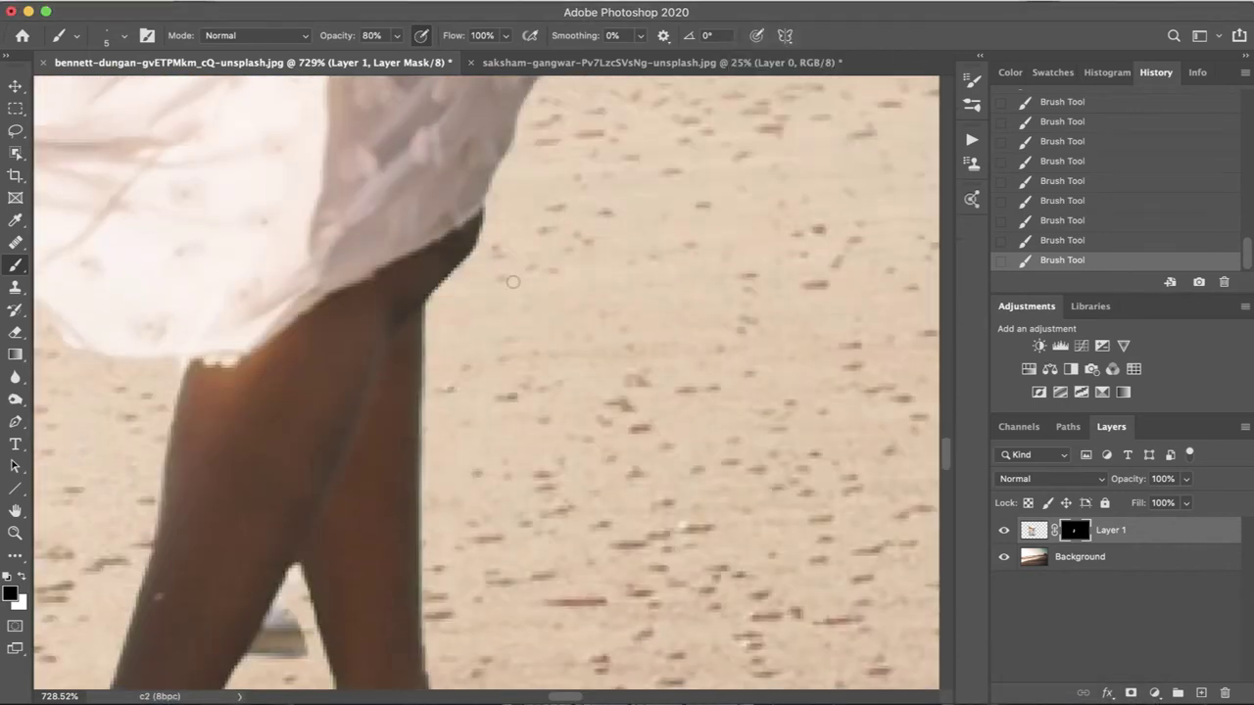
pyautogui.scroll(-10, 512, 283)
# - At full opacity with a slightly larger brush, paint away the blue smear beside the foot
pyautogui.press('5')
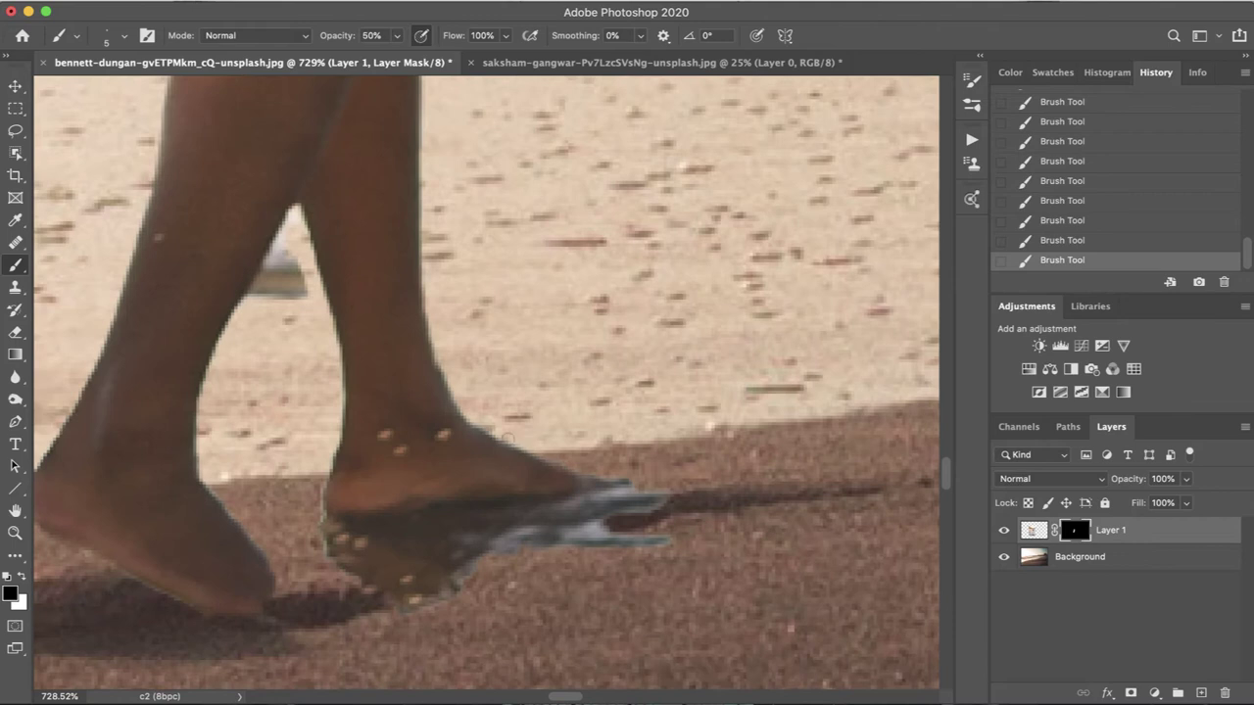
pyautogui.press('super+z')
pyautogui.press('0')
pyautogui.press(']')
pyautogui.press(']')
pyautogui.press(']')
pyautogui.press(']')
pyautogui.moveTo(333, 539); pyautogui.dragTo(666, 510)
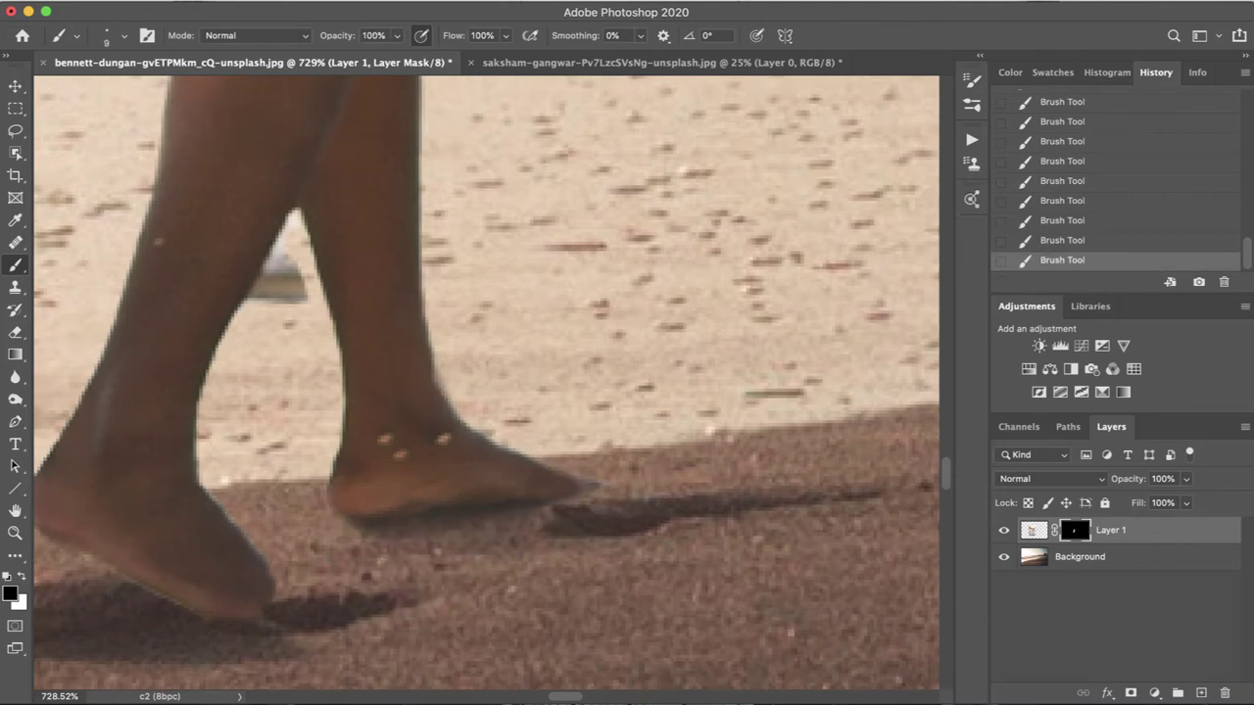
pyautogui.scroll(-2, 294, 357)
pyautogui.scroll(-5, 294, 357)
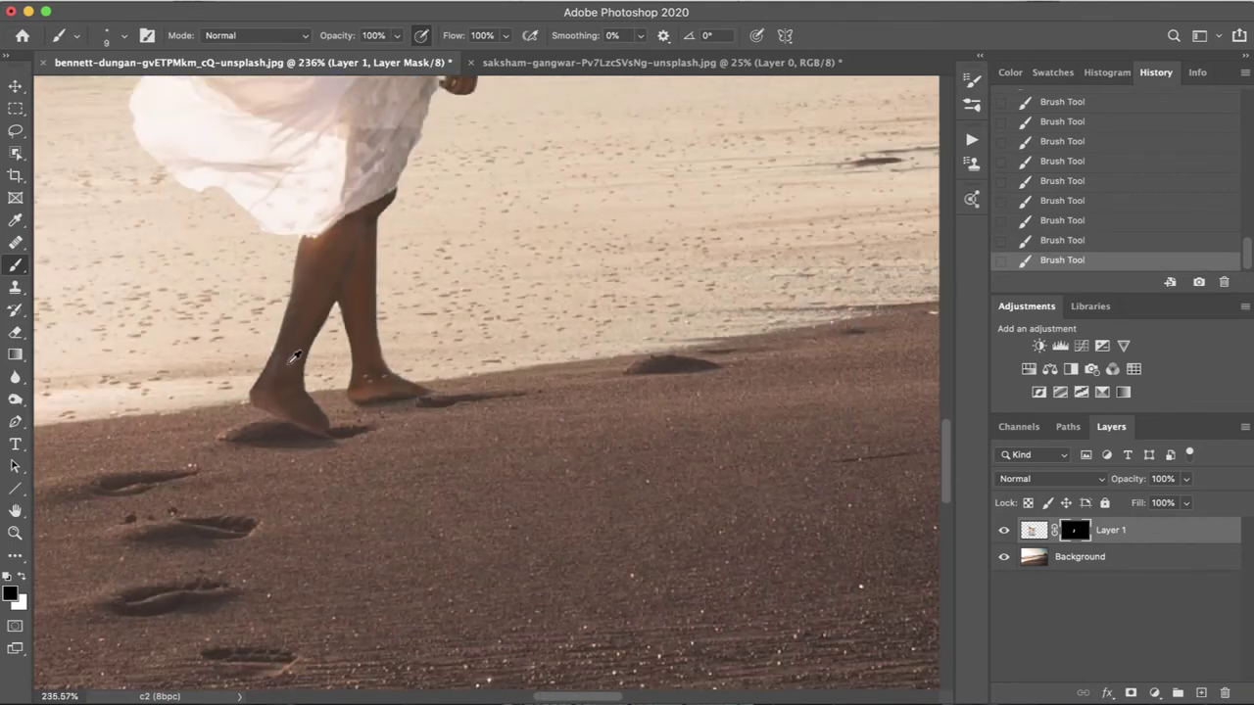
pyautogui.scroll(-4, 294, 358)
pyautogui.scroll(4, 399, 419)
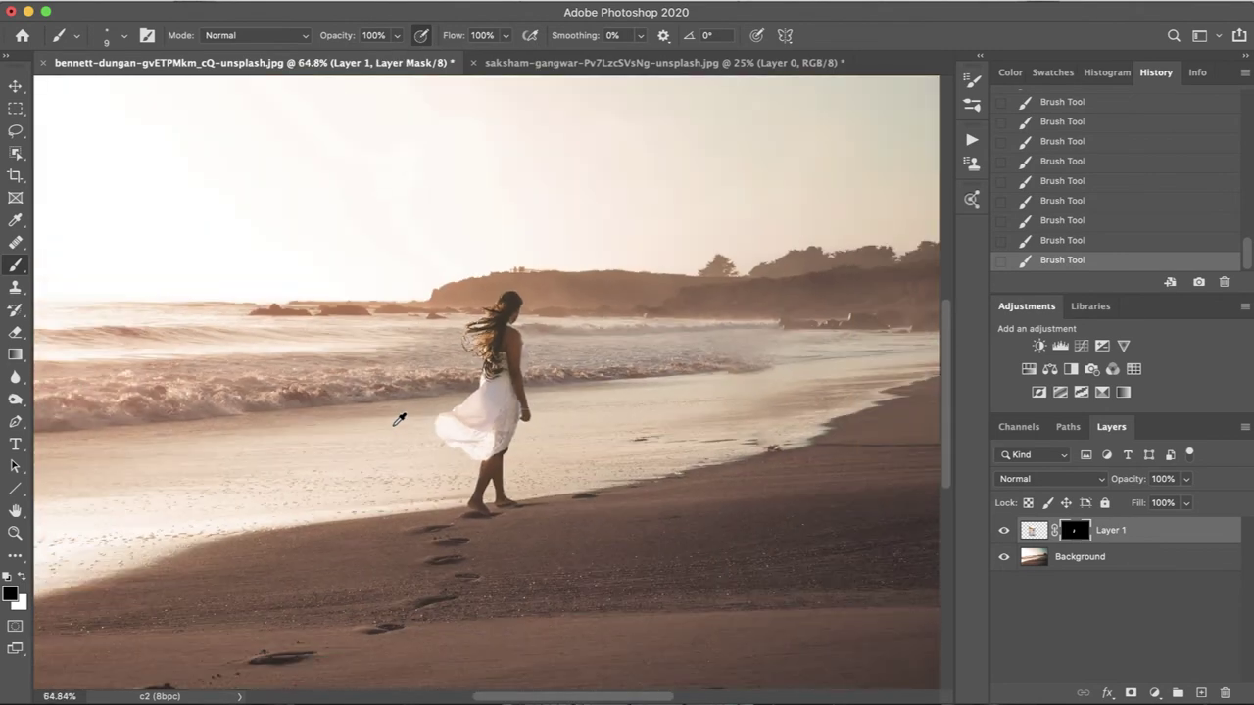
pyautogui.scroll(-3, 399, 419)
pyautogui.scroll(3, 399, 419)
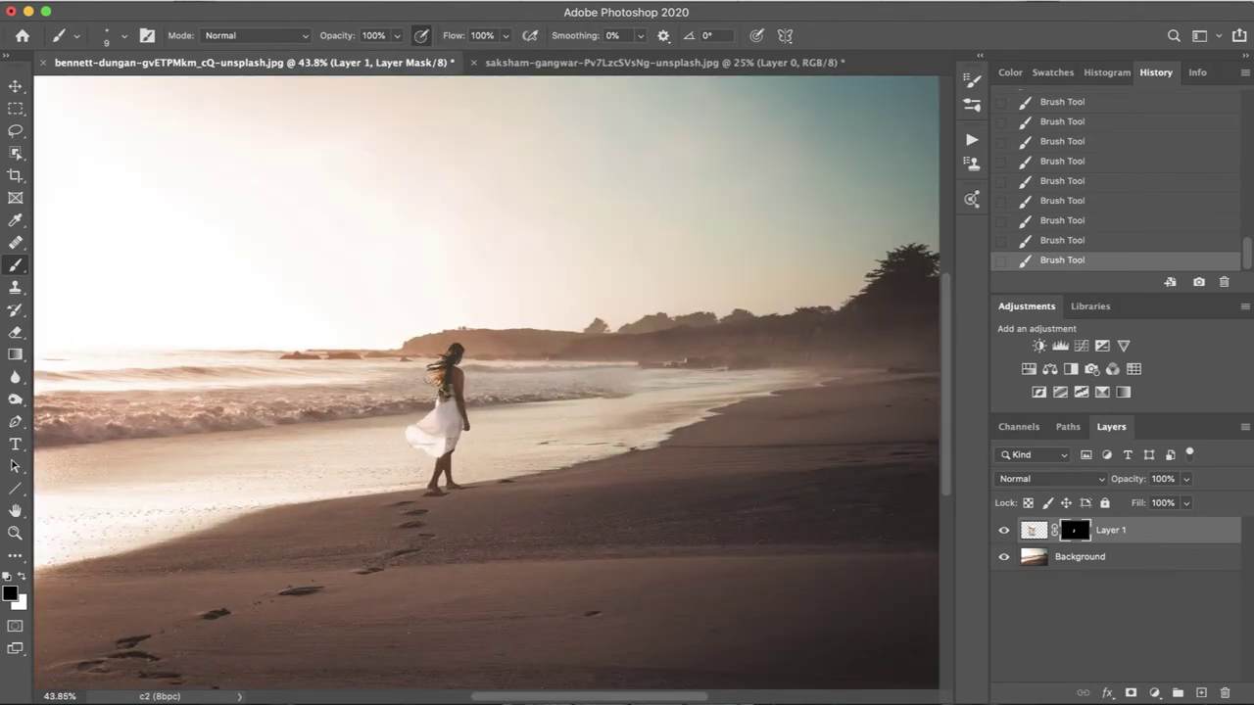
pyautogui.scroll(4, 457, 461)
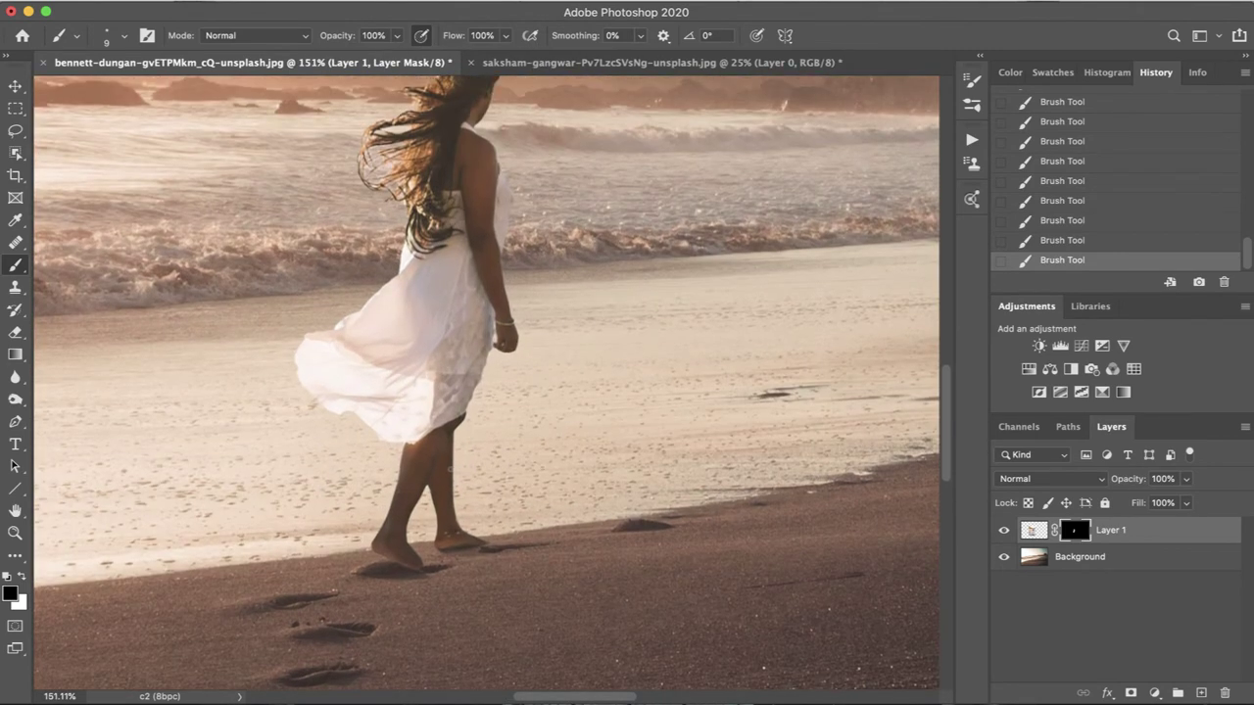
pyautogui.scroll(2, 487, 382)
pyautogui.scroll(4, 487, 382)
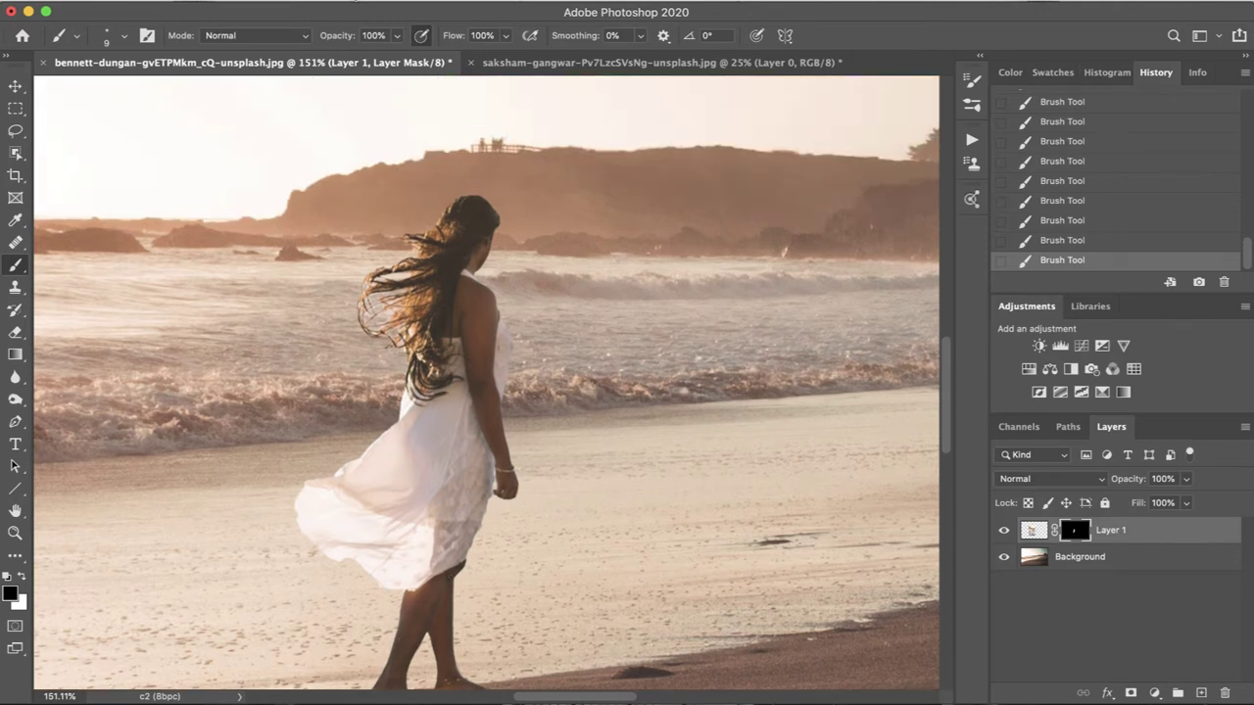
pyautogui.click(358, 0)
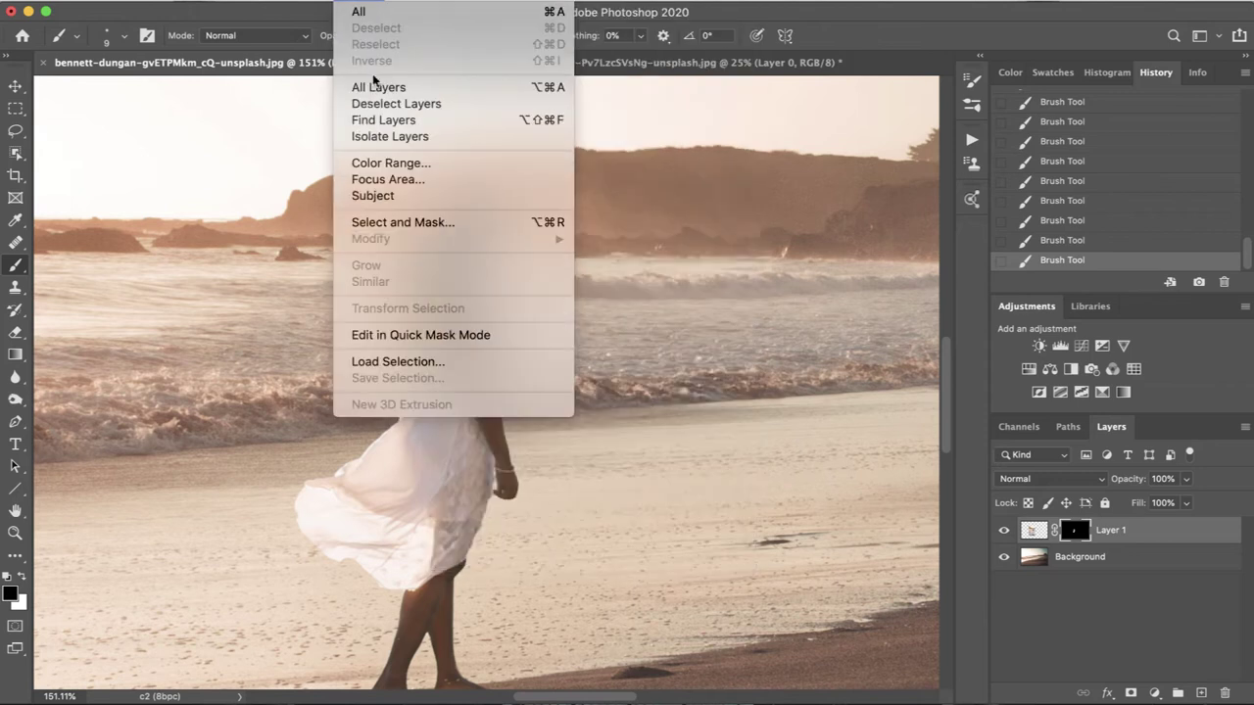
# - Refine Layer 1's mask with Smooth 15, Feather 1.2 px and Shift Edge -10%
pyautogui.click(412, 226)
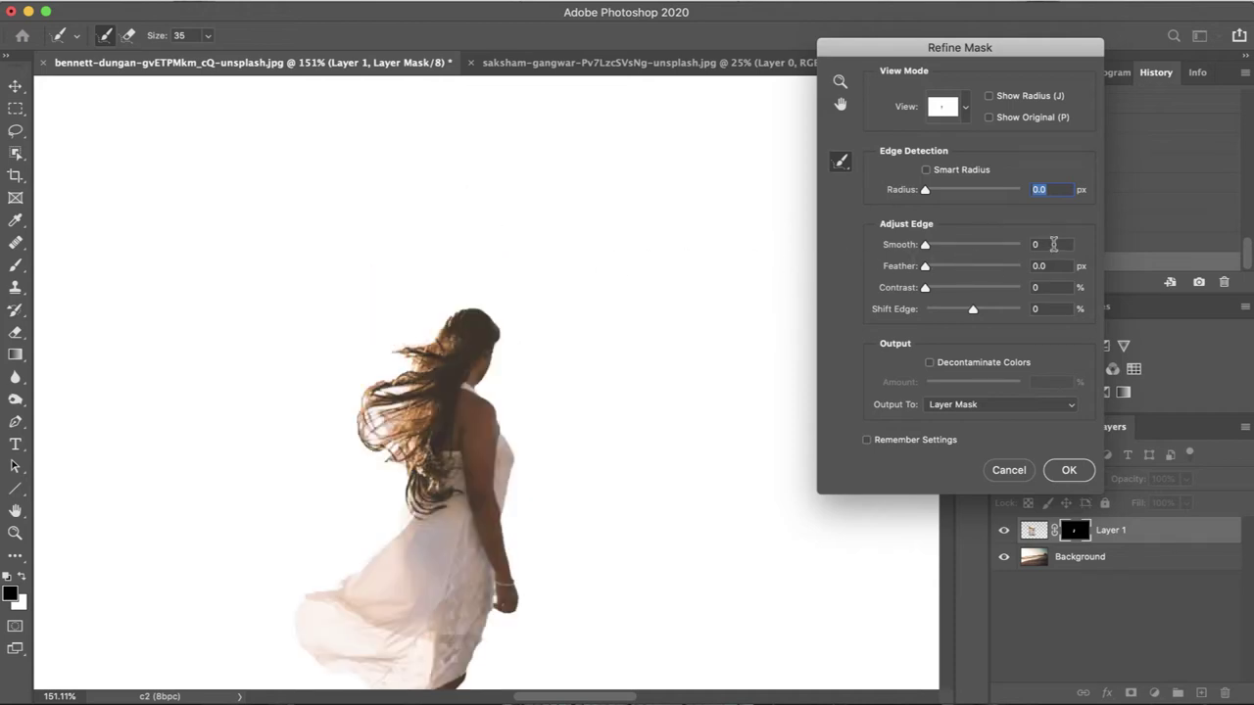
pyautogui.press('Tab')
pyautogui.write('15')
pyautogui.press('Tab')
pyautogui.write('1')
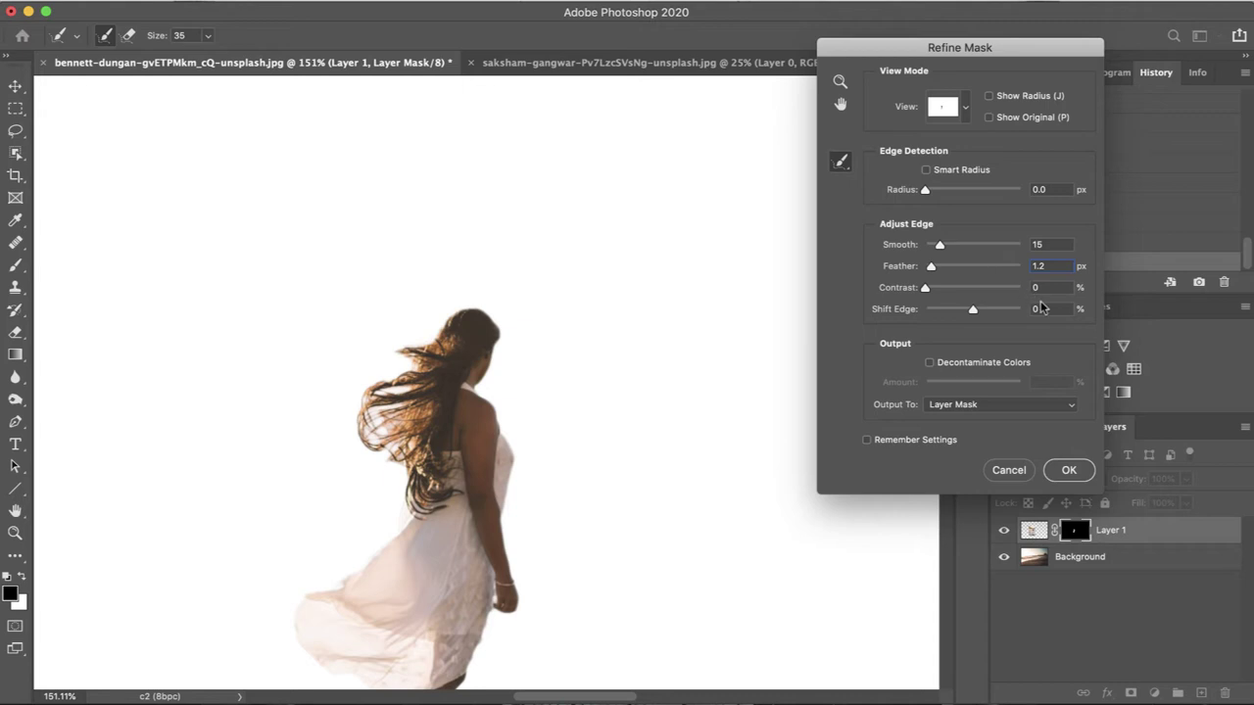
pyautogui.click(1047, 309)
pyautogui.write('-109')
pyautogui.click(1057, 472)
pyautogui.scroll(-5, 487, 383)
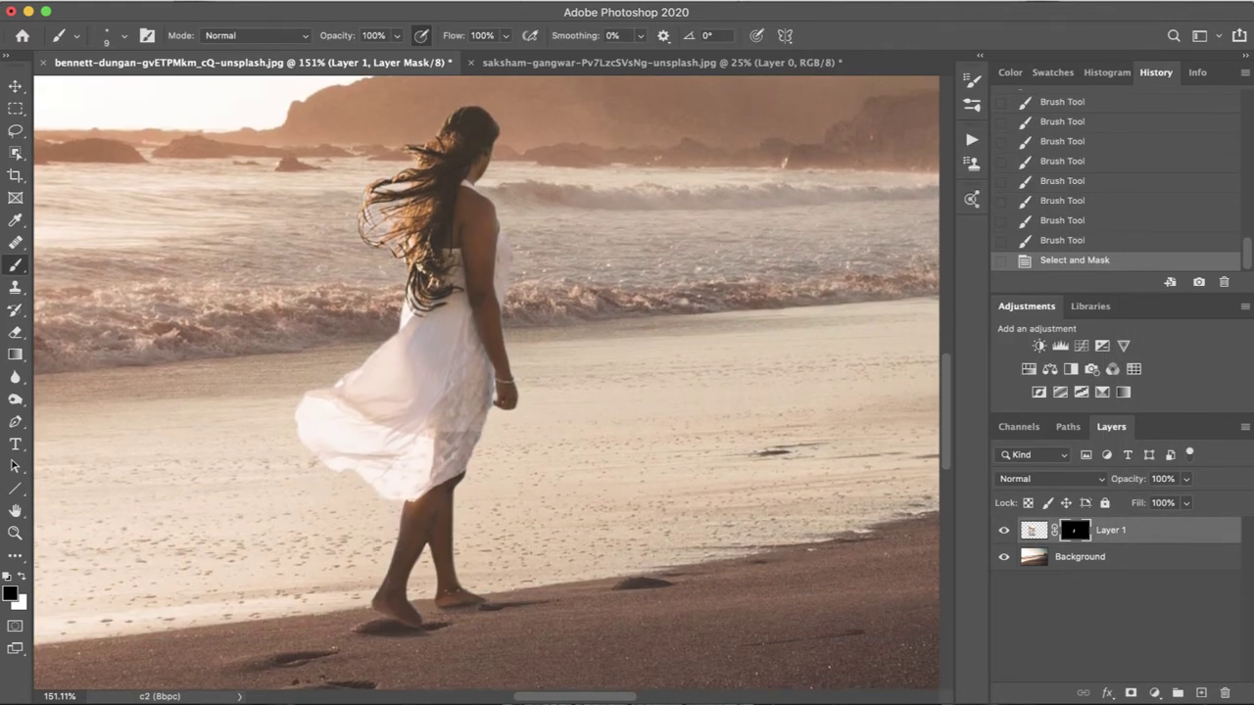
# - Scale the woman's image to 96.12% and nudge her slightly right on the shoreline
pyautogui.scroll(-5, 454, 416)
pyautogui.scroll(-4, 454, 416)
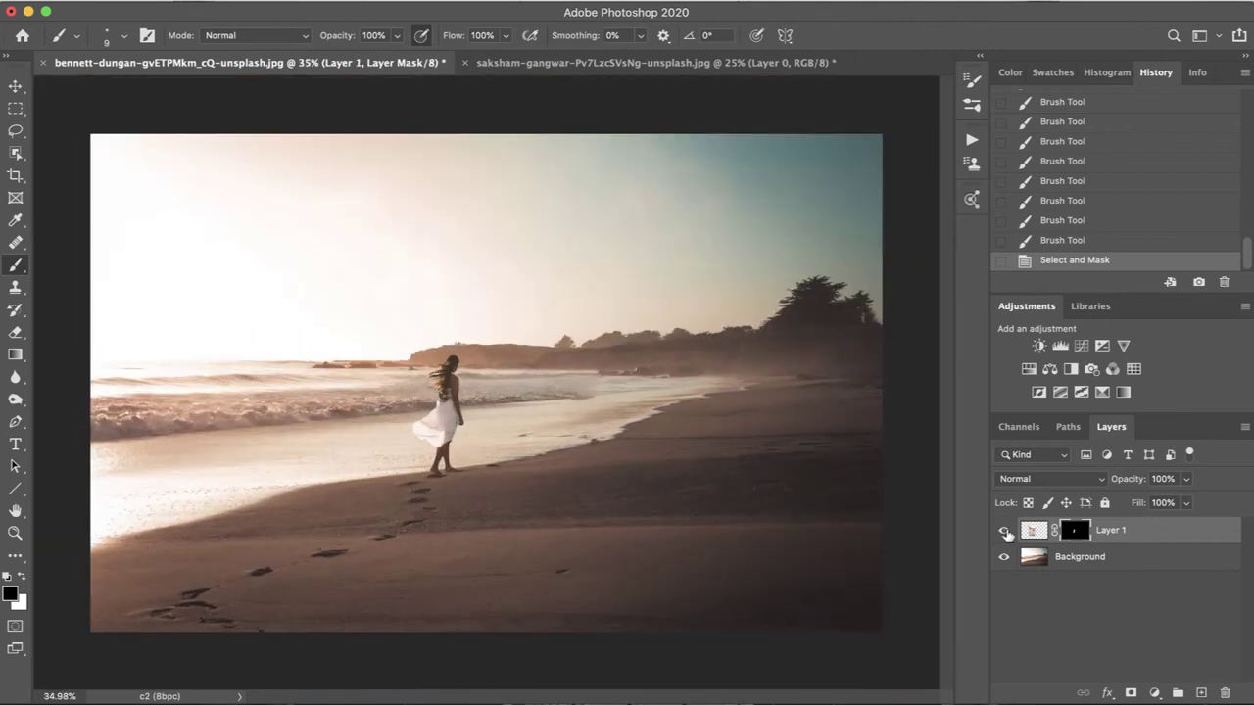
pyautogui.click(1034, 530)
pyautogui.press('super+t')
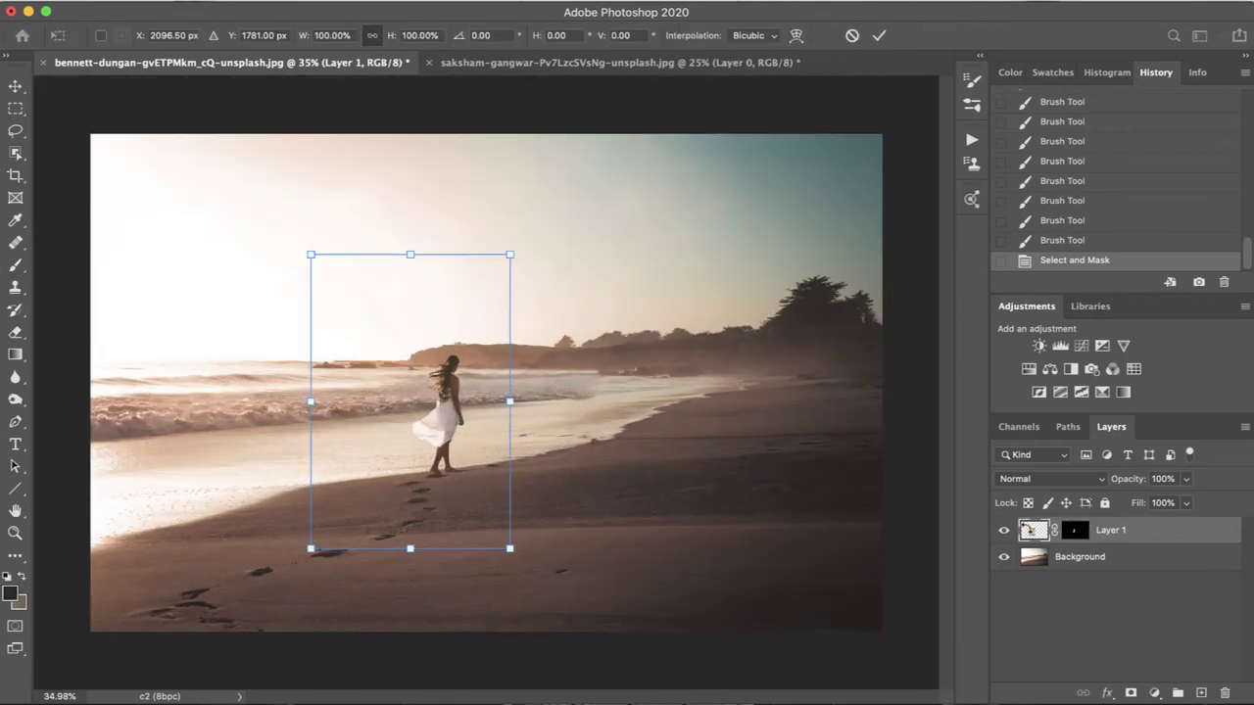
pyautogui.moveTo(506, 254); pyautogui.dragTo(500, 259)
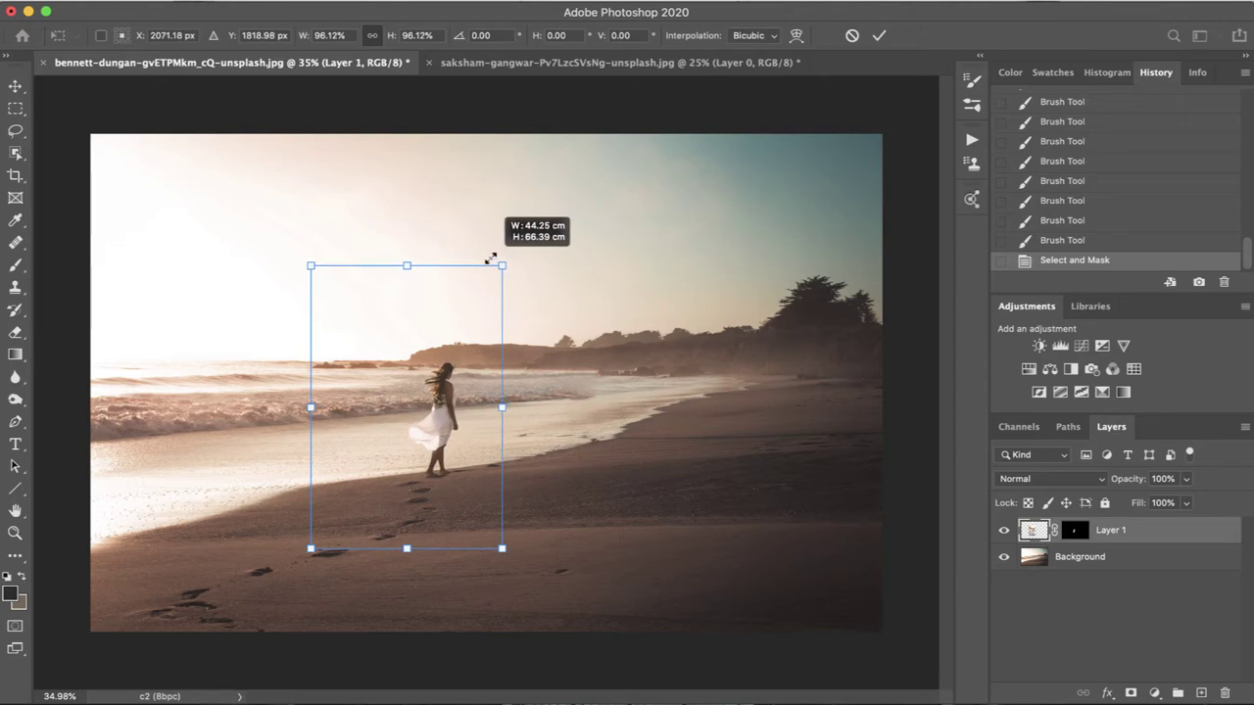
pyautogui.moveTo(440, 348); pyautogui.dragTo(447, 341)
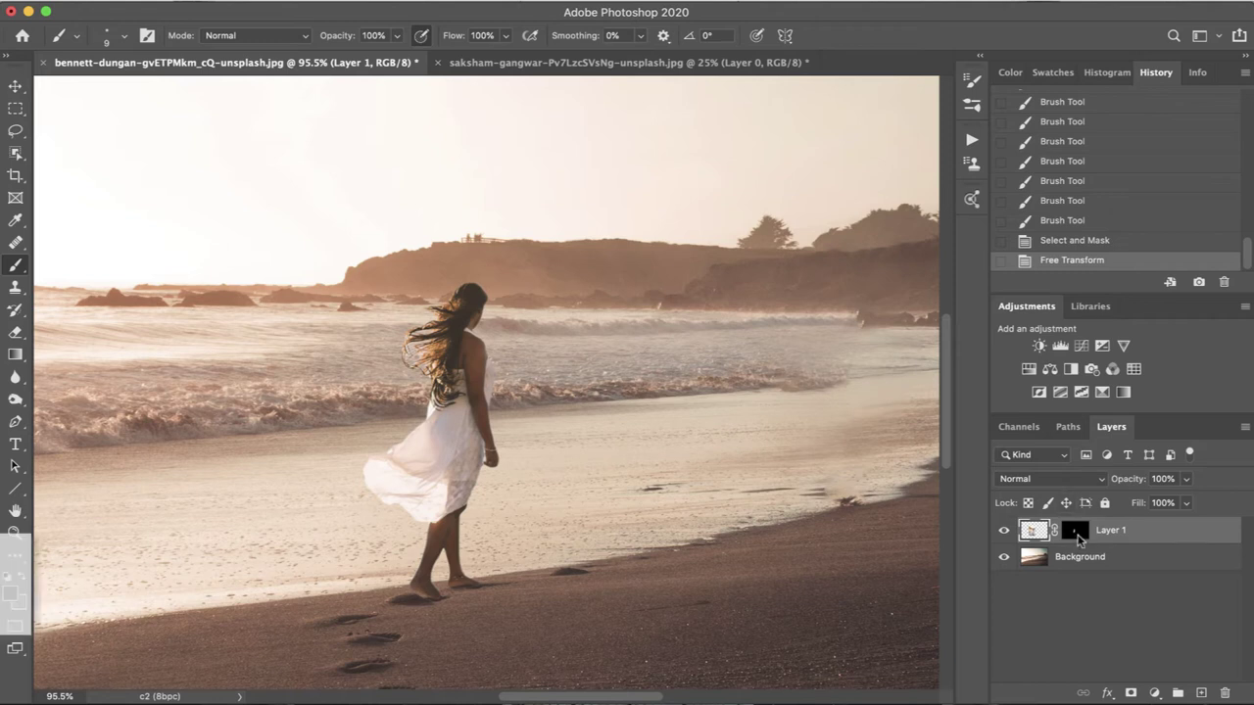
# - Add a Curves adjustment clipped to the woman and rename Layer 1 to 'Subject'
pyautogui.click(1082, 346)
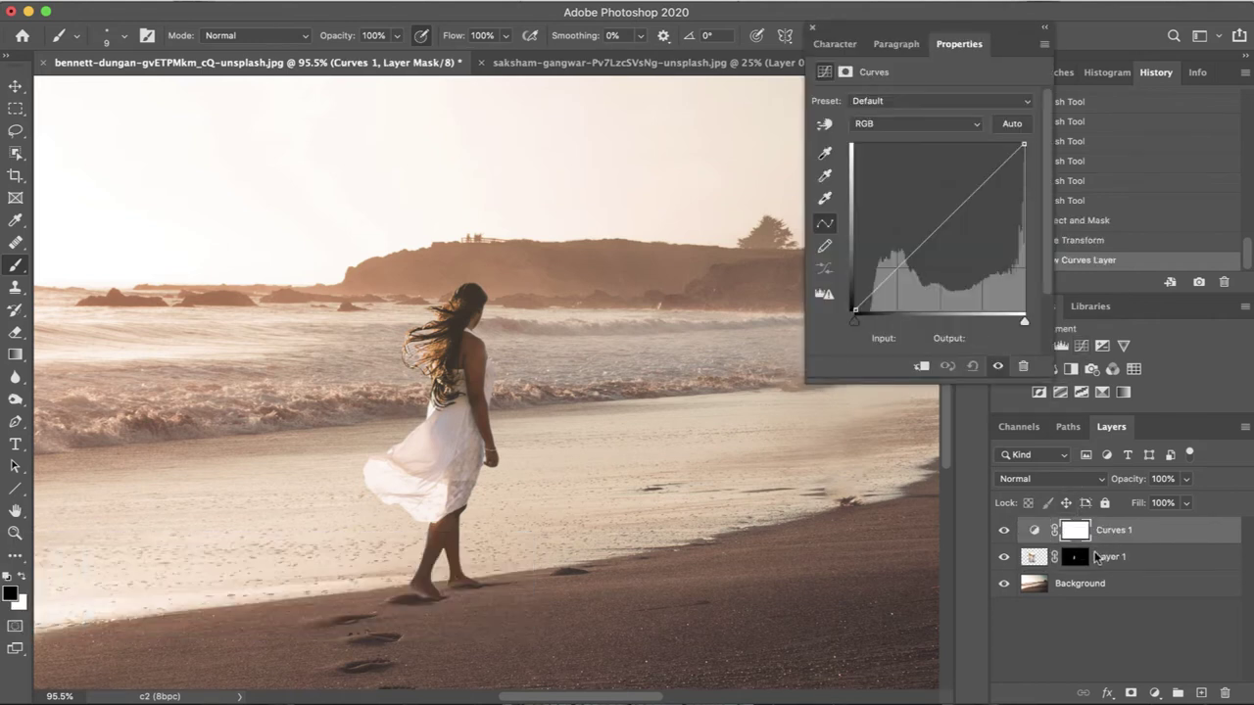
pyautogui.keyDown('alt'); pyautogui.click(1051, 543); pyautogui.keyUp('alt')
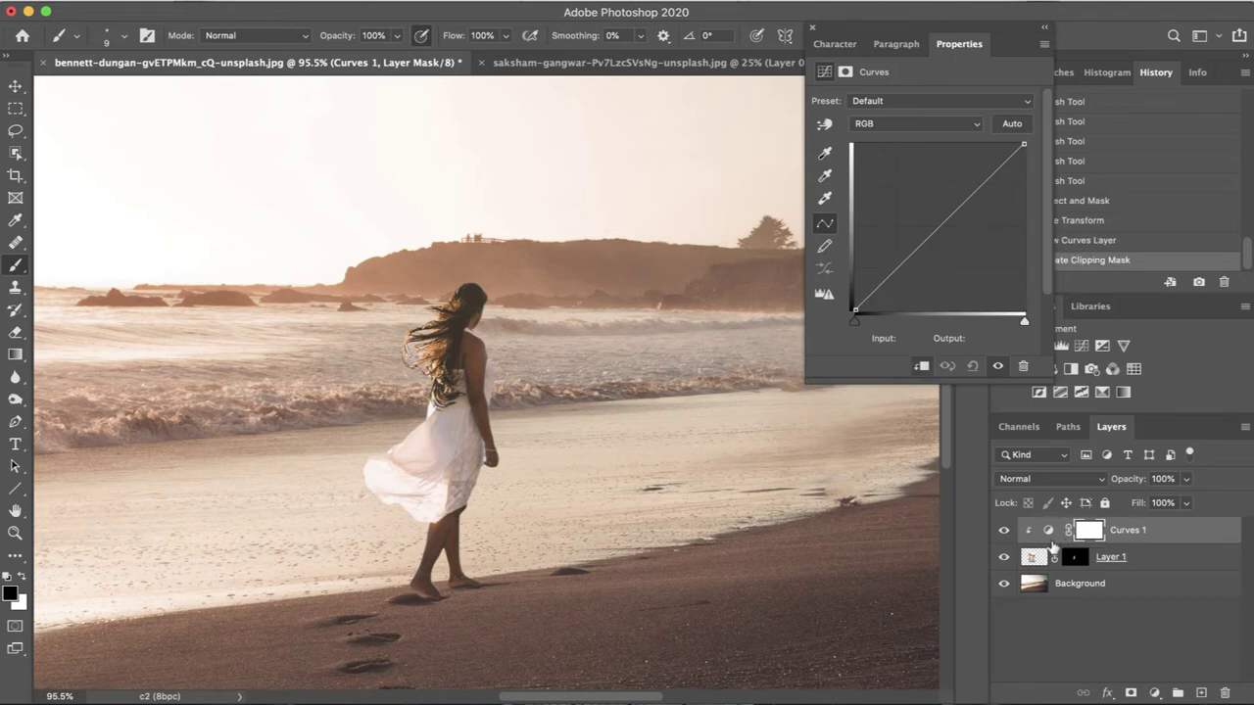
pyautogui.doubleClick(1111, 556)
pyautogui.write('Subject')
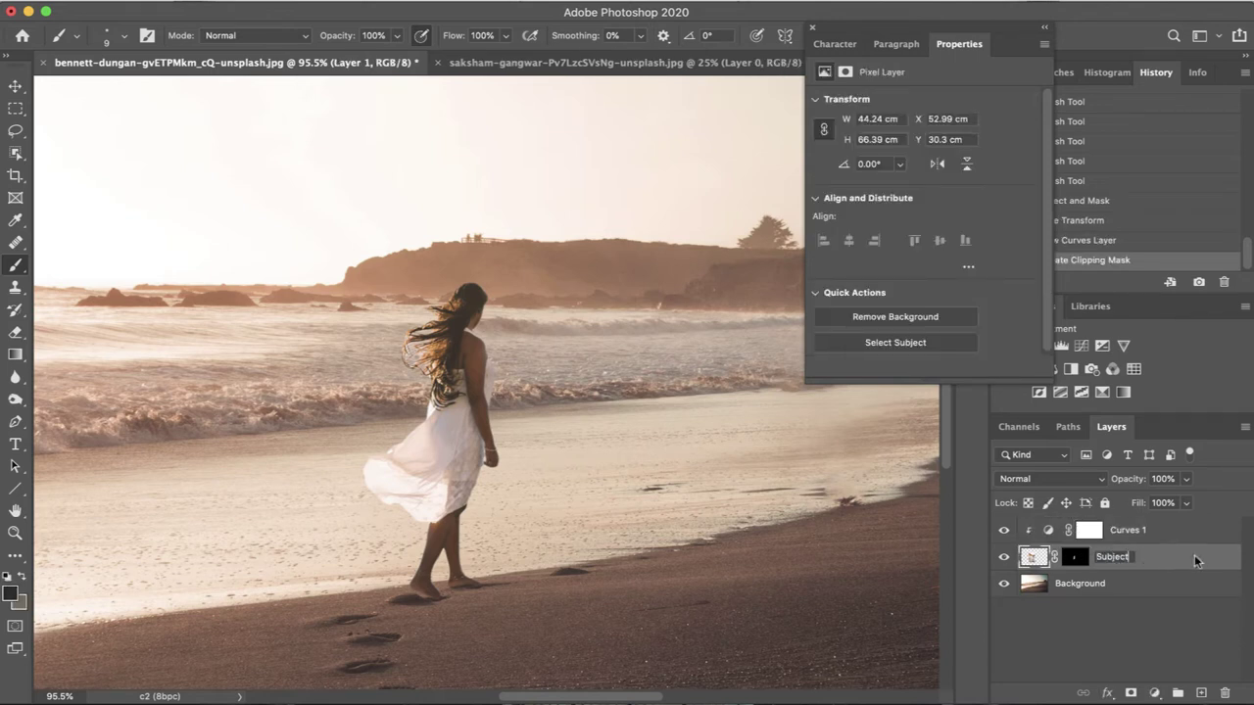
pyautogui.press('Return')
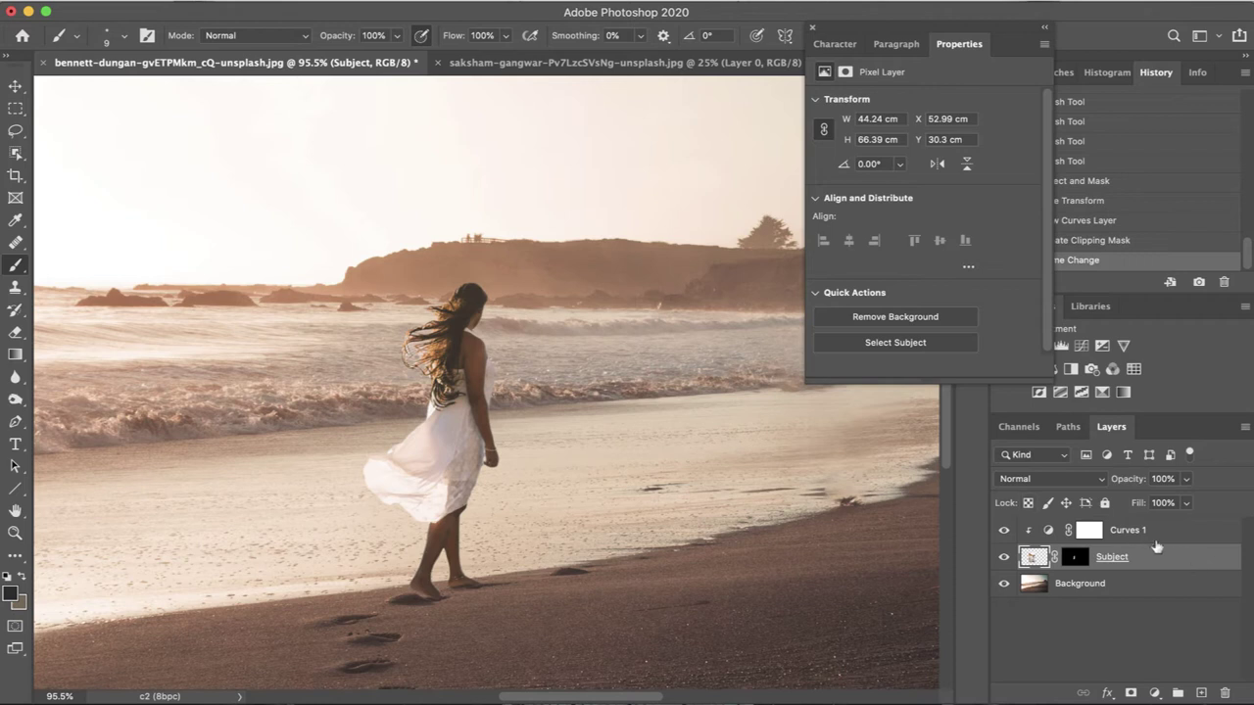
pyautogui.click(1046, 532)
pyautogui.click(1045, 532)
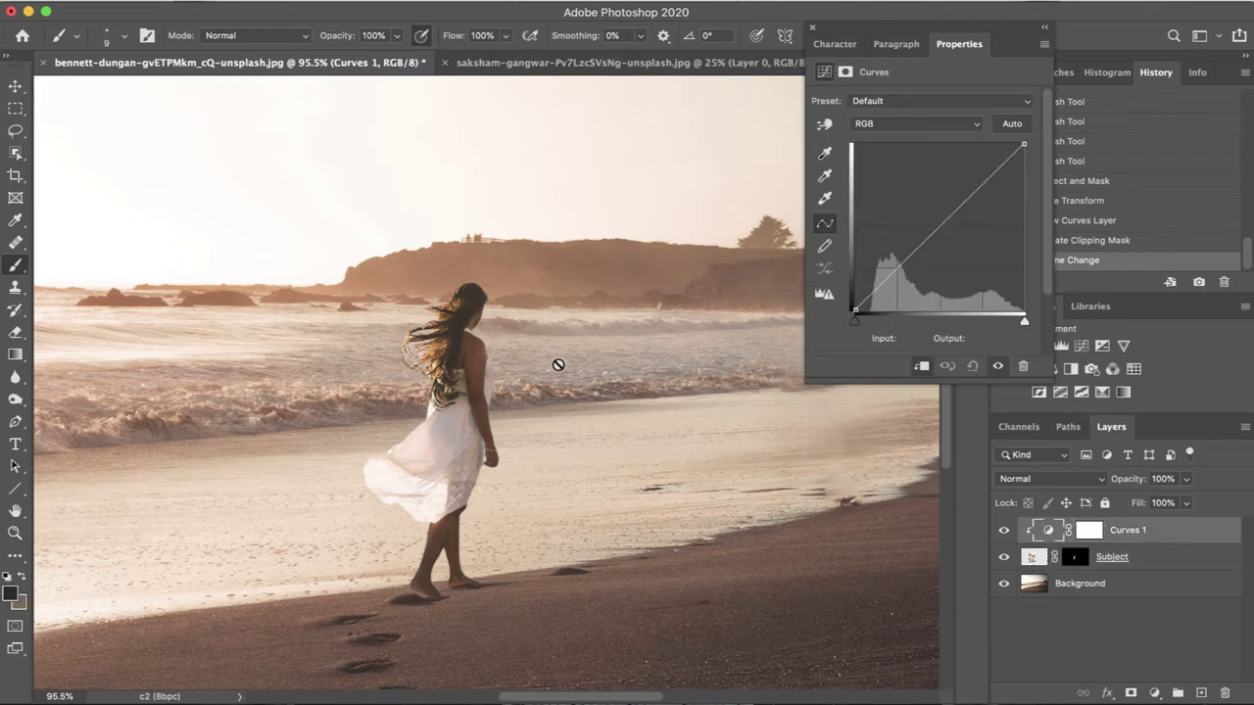
pyautogui.scroll(-10, 546, 351)
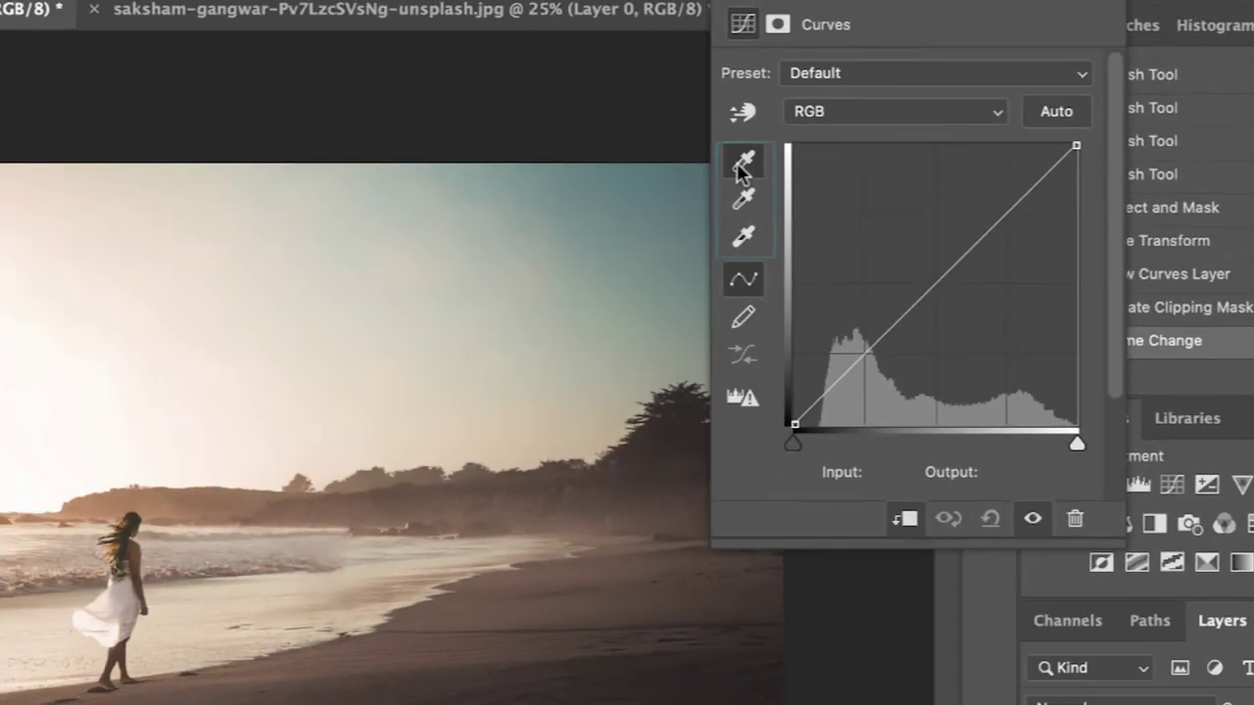
# - Set the black-point target colour by sampling the beach's darkest shadow, without saving as default
pyautogui.doubleClick(591, 181)
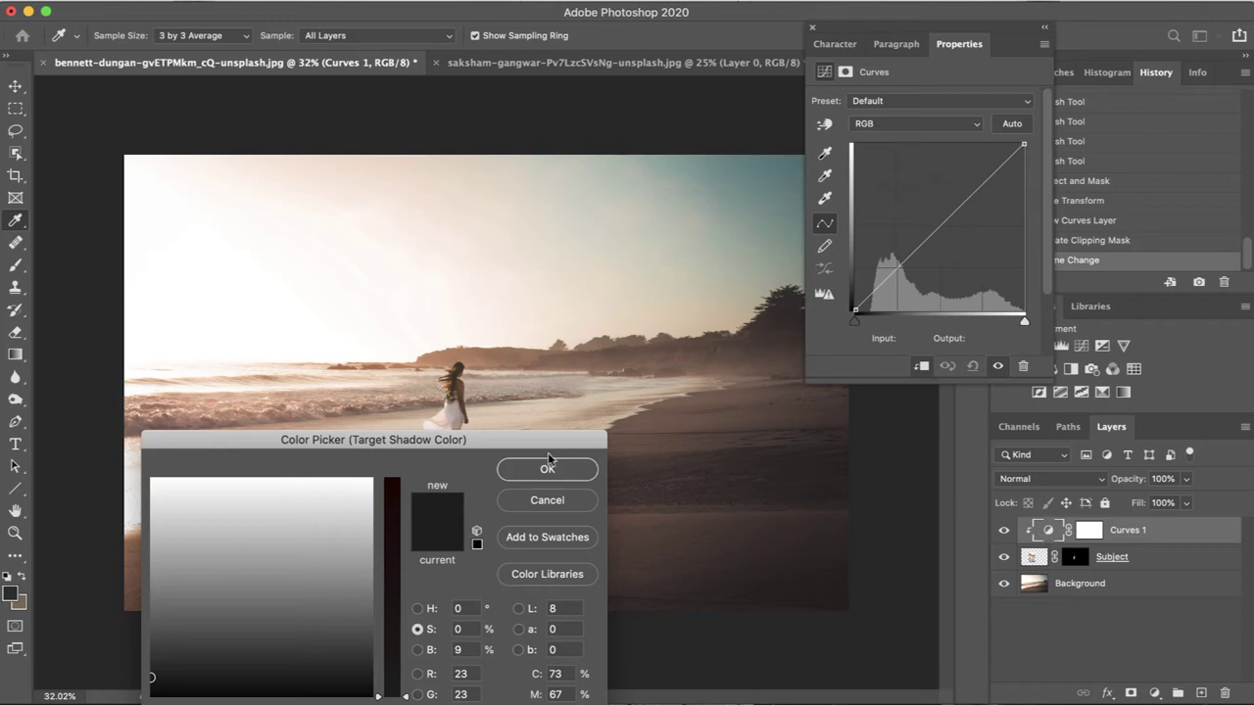
pyautogui.moveTo(493, 445); pyautogui.dragTo(401, 118)
pyautogui.moveTo(960, 25); pyautogui.dragTo(1031, 35)
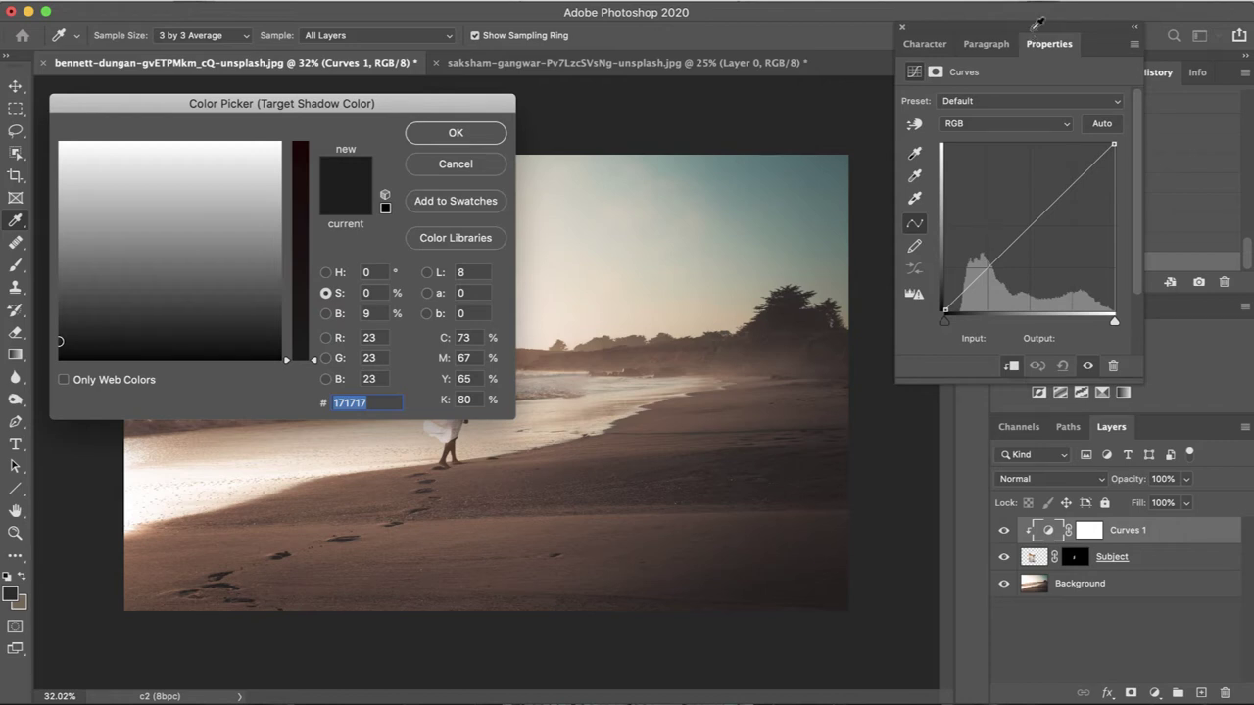
pyautogui.moveTo(359, 103); pyautogui.dragTo(233, 82)
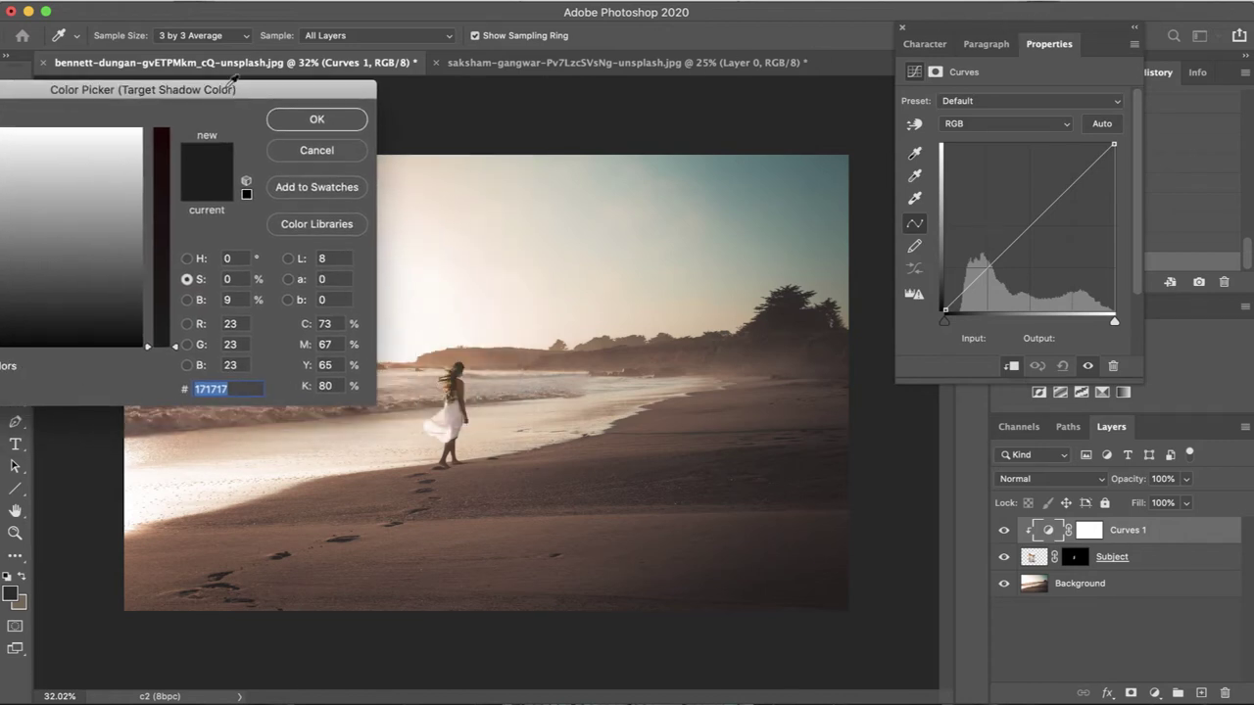
pyautogui.moveTo(784, 463)
pyautogui.mouseDown()
pyautogui.moveTo(800, 484)
pyautogui.moveTo(805, 469)
pyautogui.mouseUp()
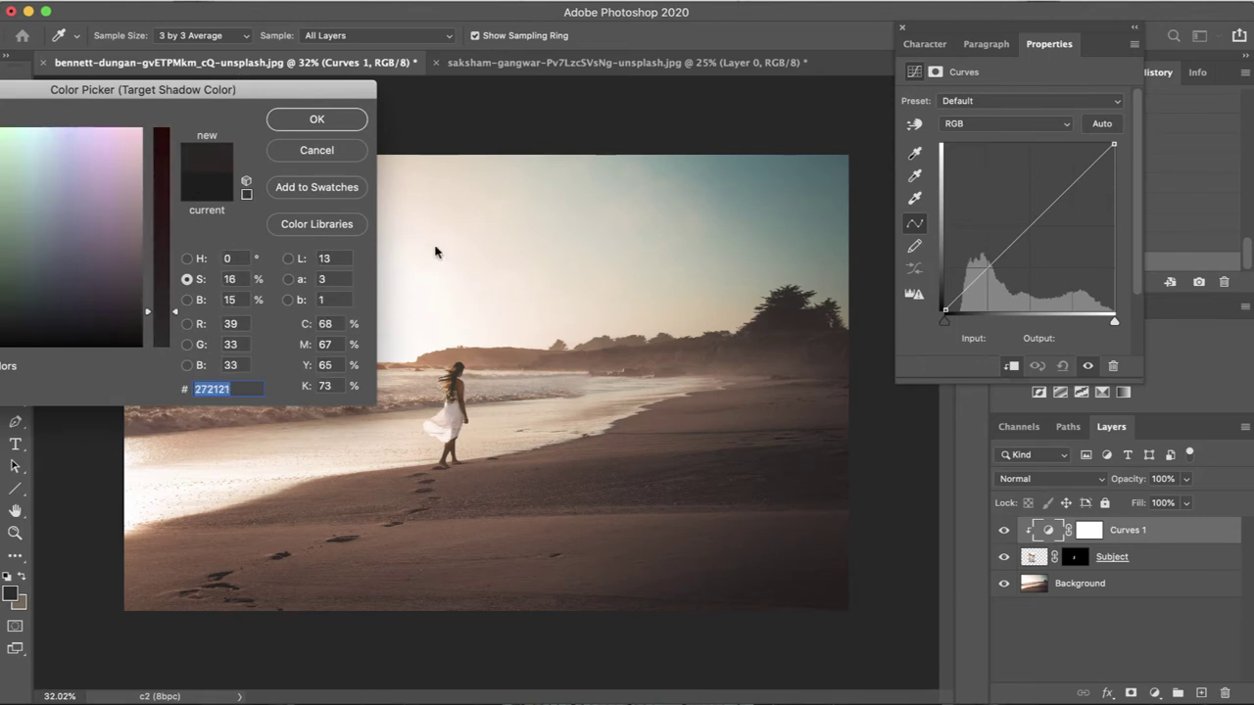
pyautogui.moveTo(189, 95); pyautogui.dragTo(251, 105)
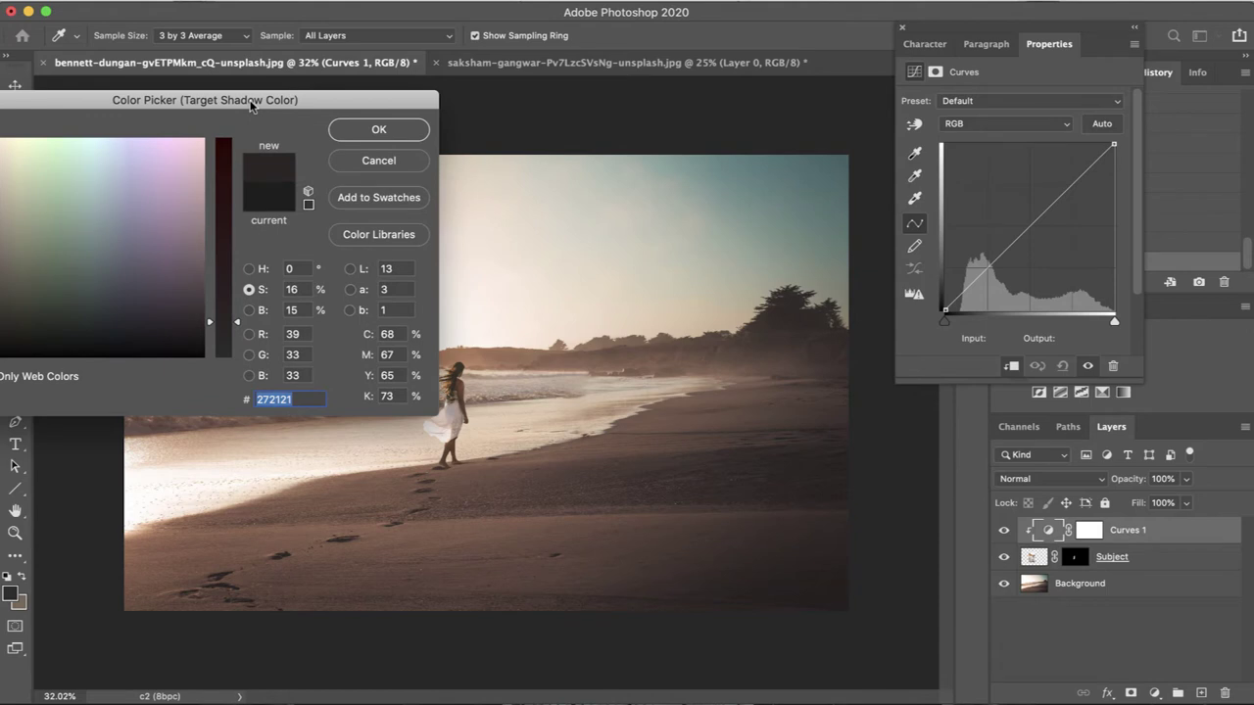
pyautogui.click(378, 128)
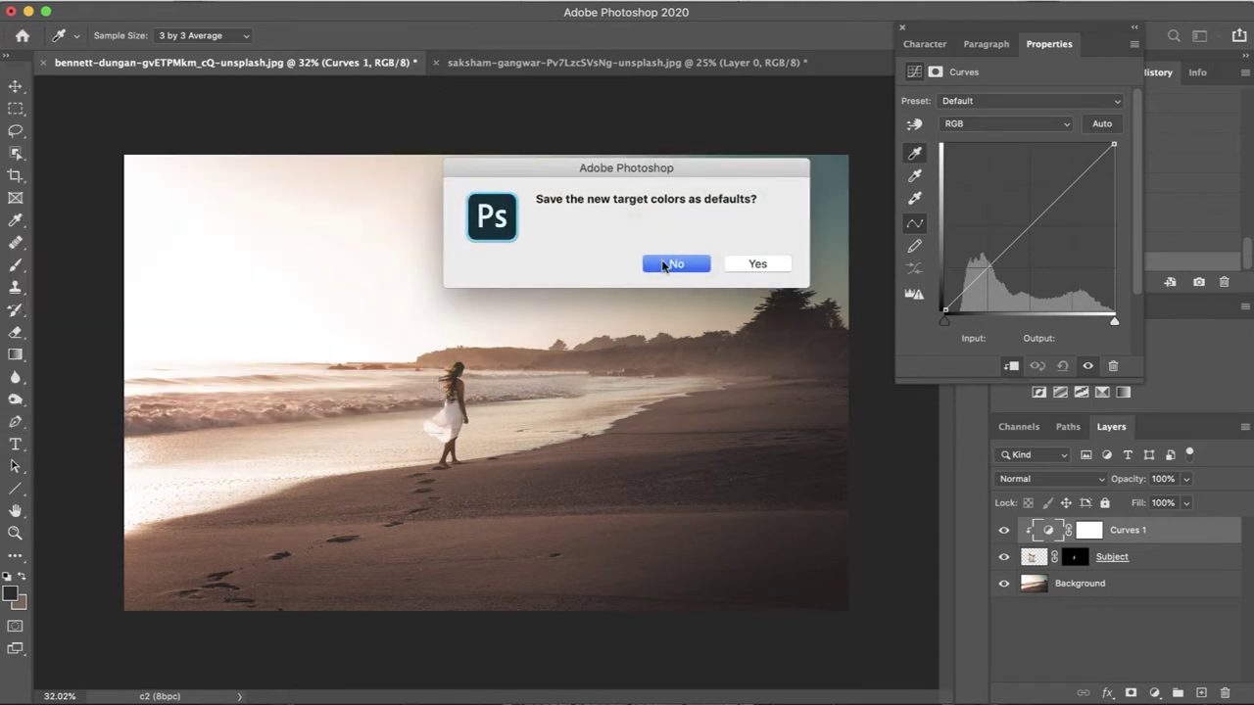
pyautogui.click(675, 264)
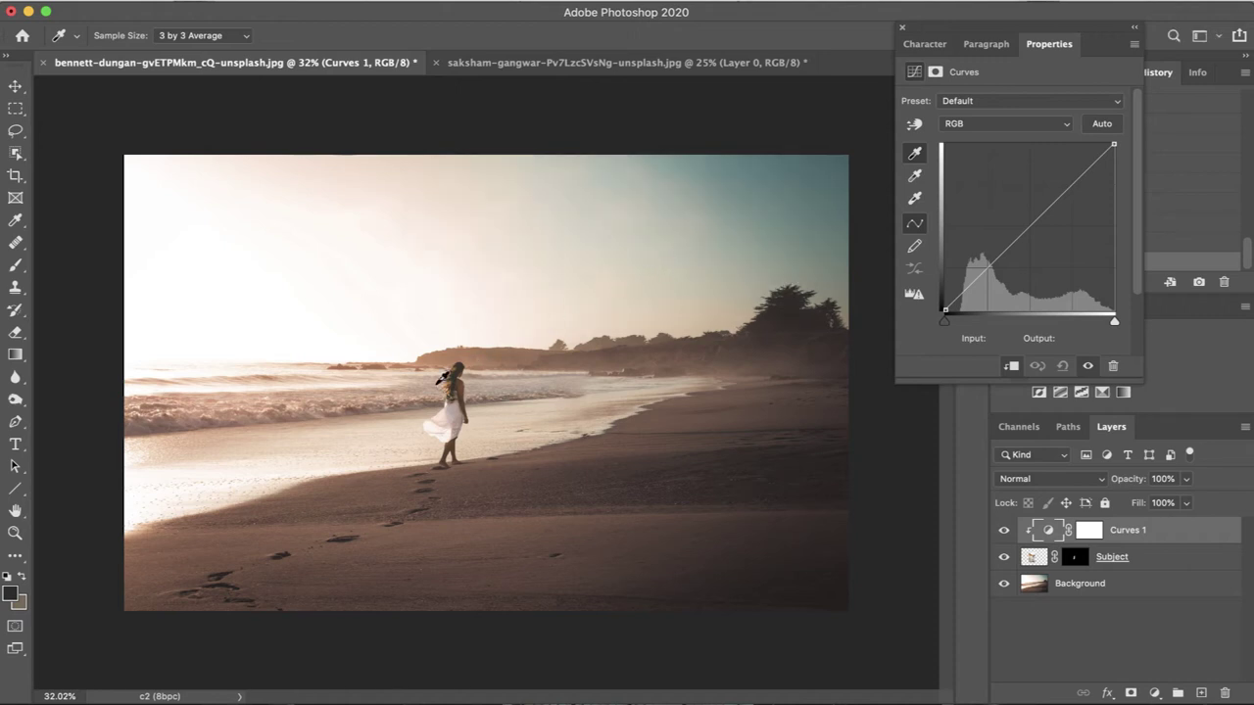
# - Set the Curves black point from the darkest shadow on the woman
pyautogui.click(441, 378)
pyautogui.scroll(5, 441, 378)
pyautogui.scroll(6, 441, 379)
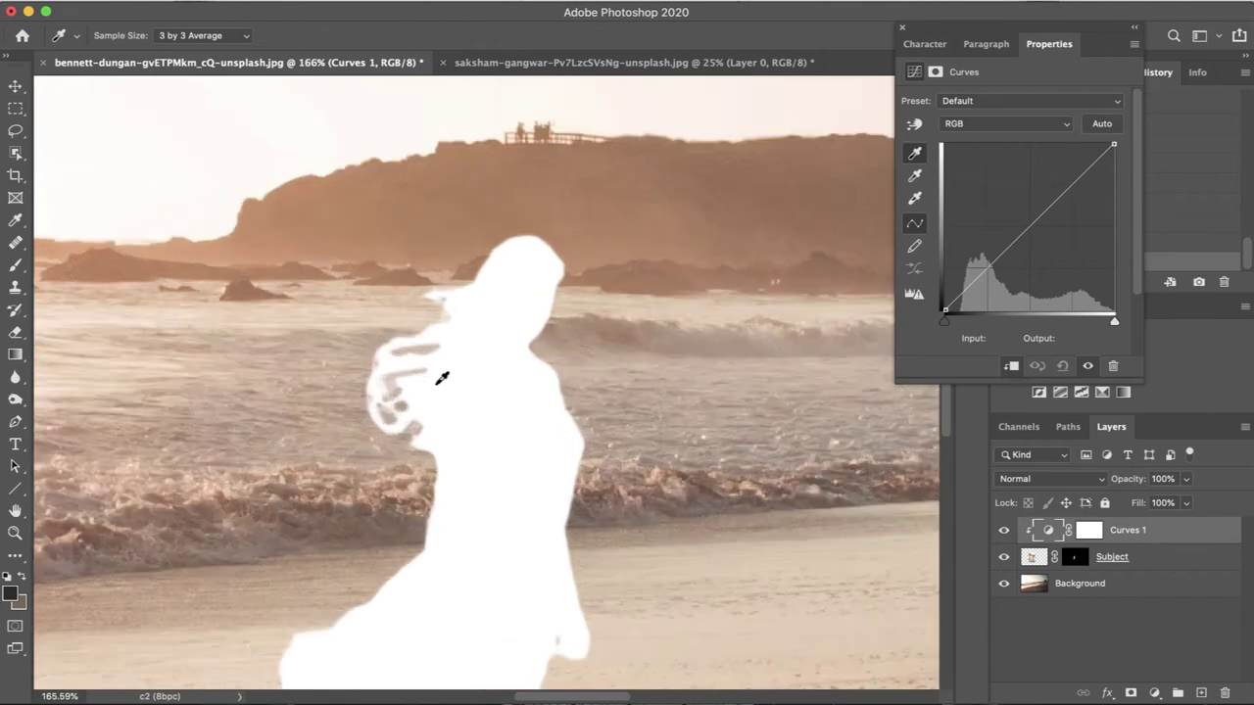
pyautogui.scroll(-2, 442, 378)
pyautogui.press('super+z')
pyautogui.scroll(-2, 441, 378)
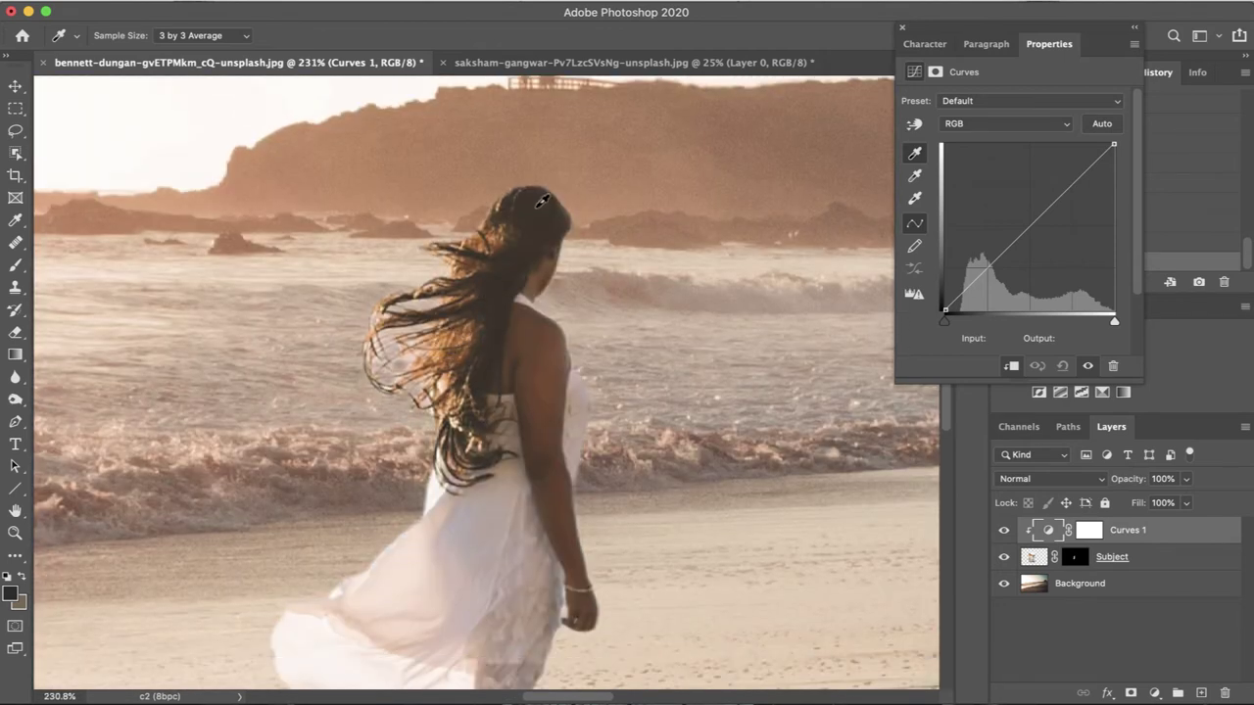
pyautogui.click(506, 325)
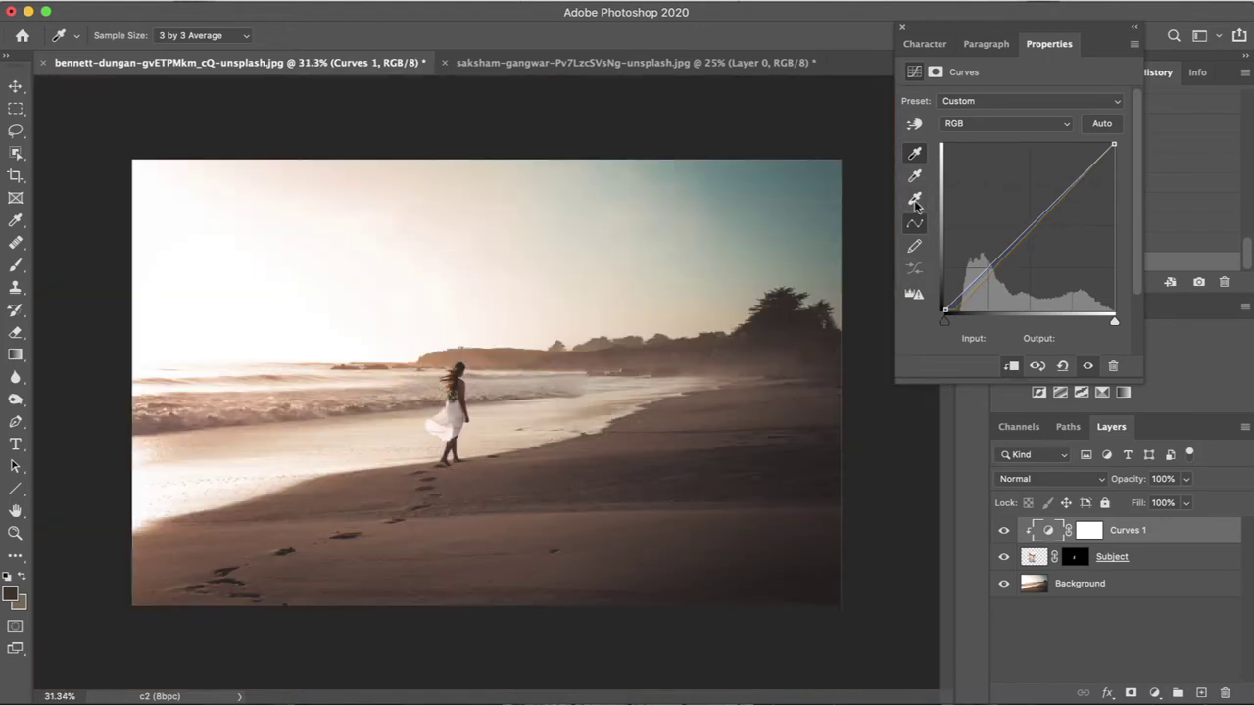
# - Set the Curves highlight target colour to a warm tone sampled from the bright sunset sky
pyautogui.doubleClick(914, 199)
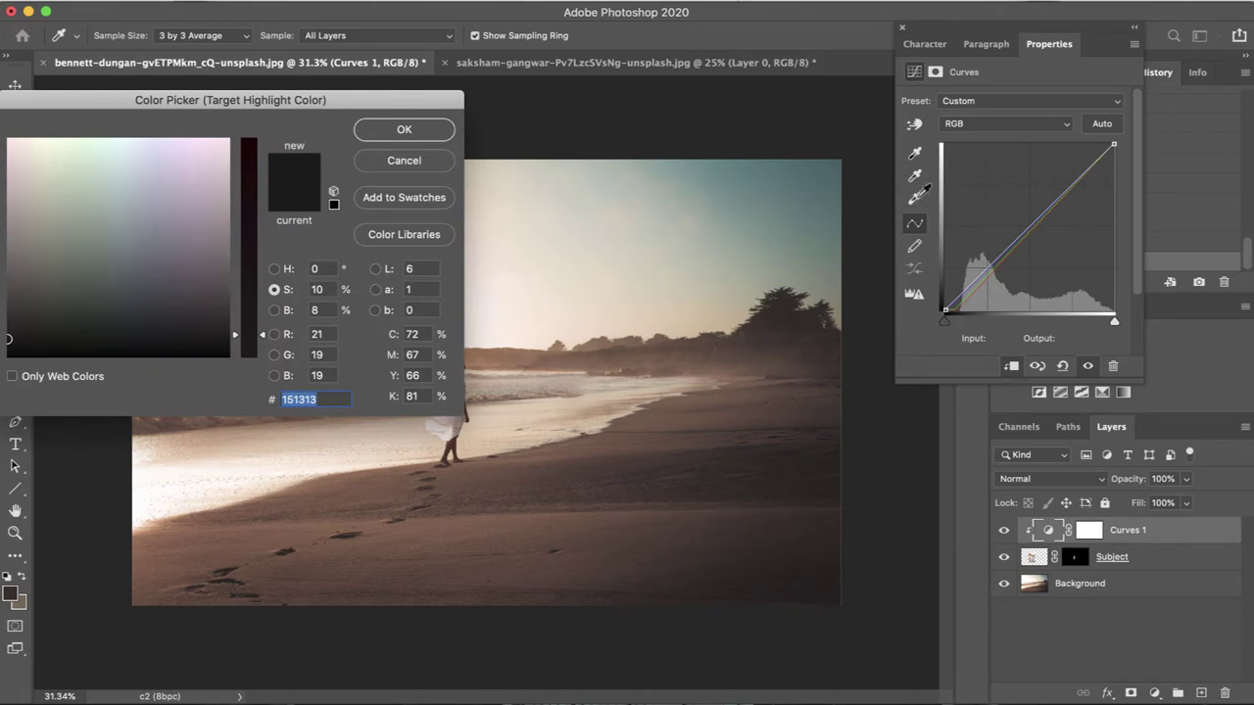
pyautogui.moveTo(216, 108); pyautogui.dragTo(801, 132)
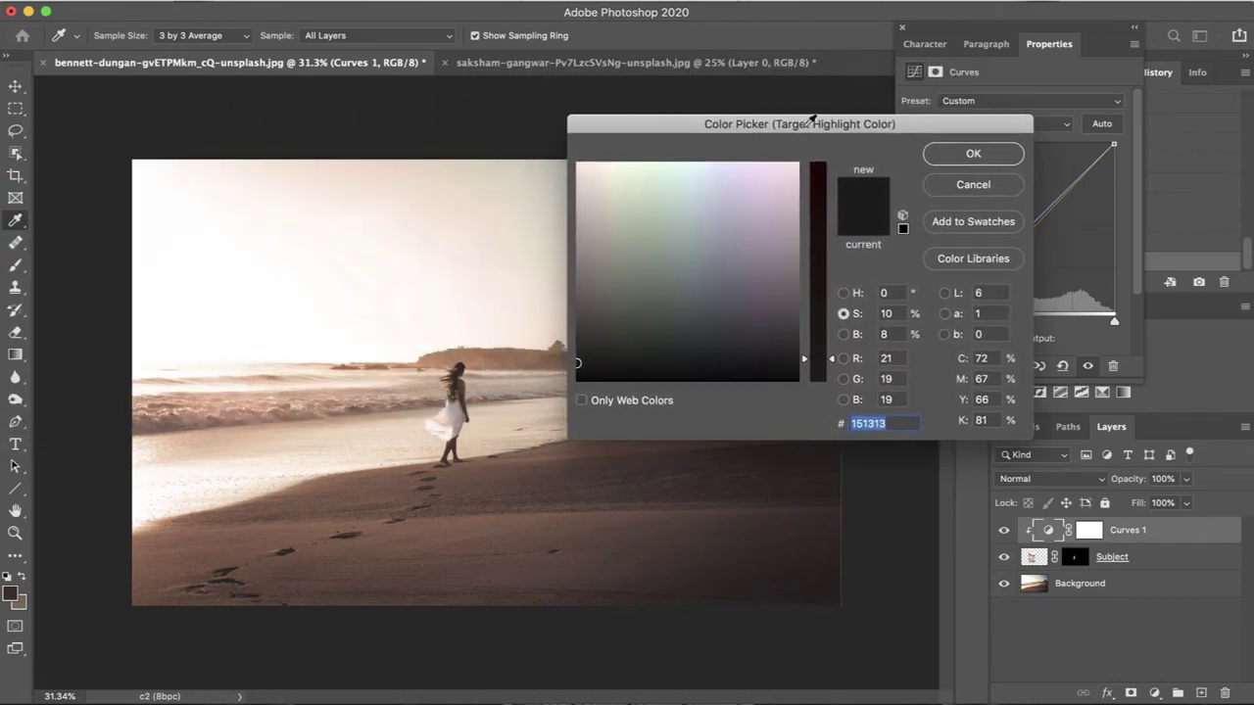
pyautogui.click(275, 290)
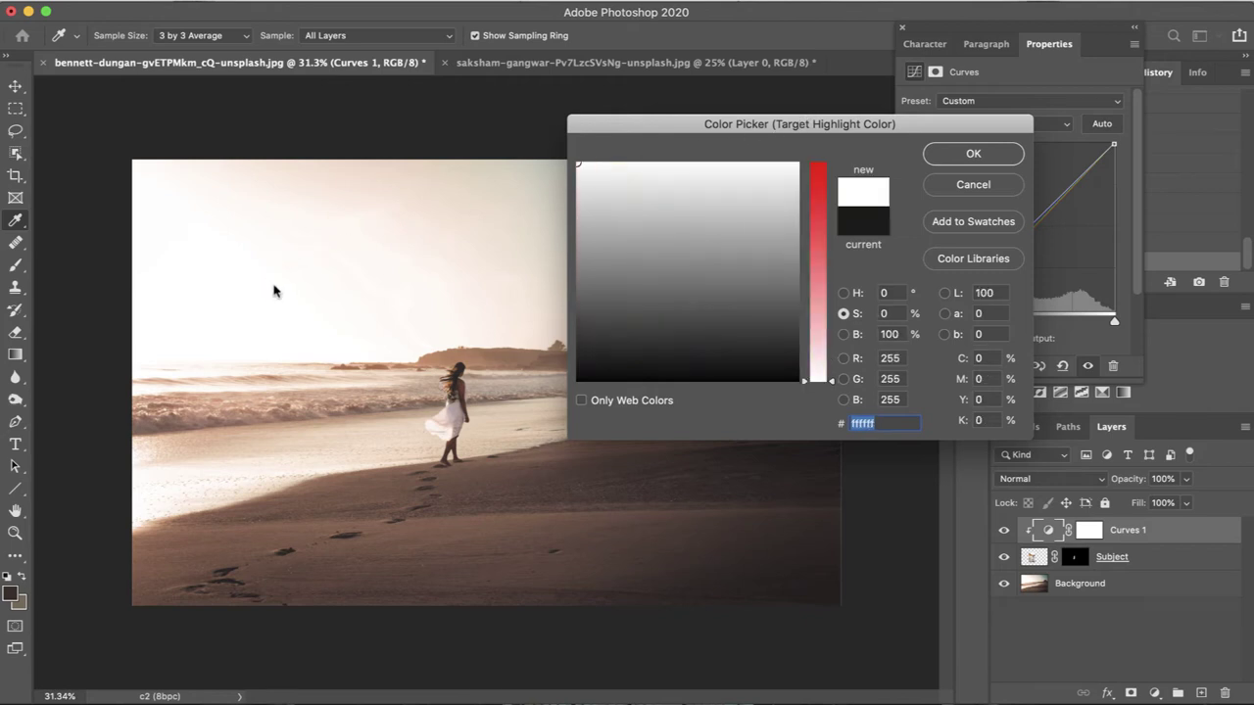
pyautogui.moveTo(274, 290); pyautogui.dragTo(428, 254)
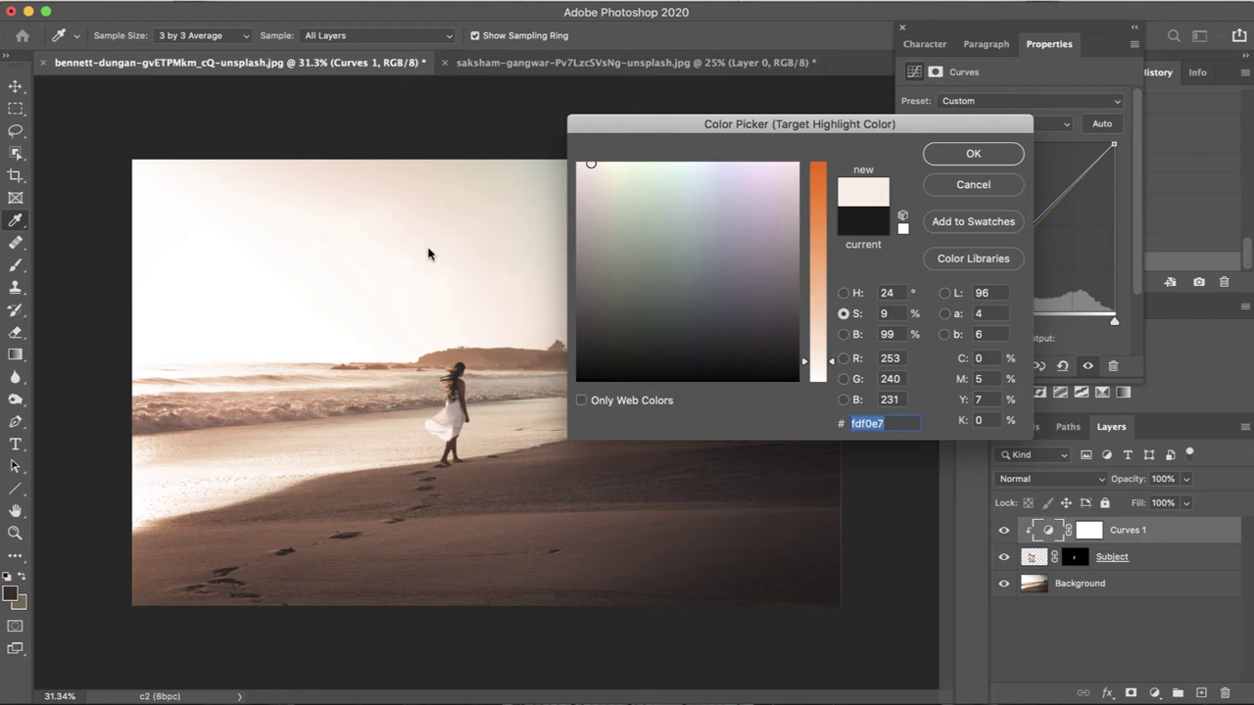
pyautogui.click(942, 157)
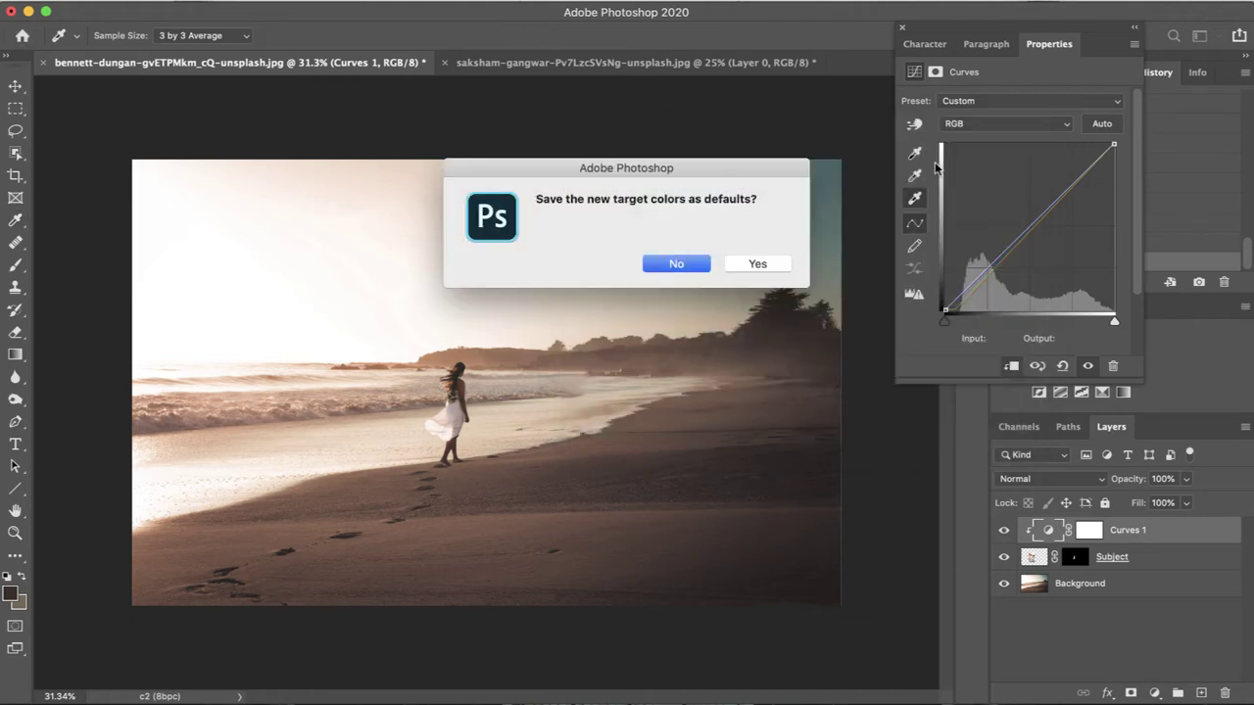
pyautogui.click(692, 267)
# - Preview the woman's brightest tones and set the white point from the brightest part of her dress
pyautogui.click(442, 392)
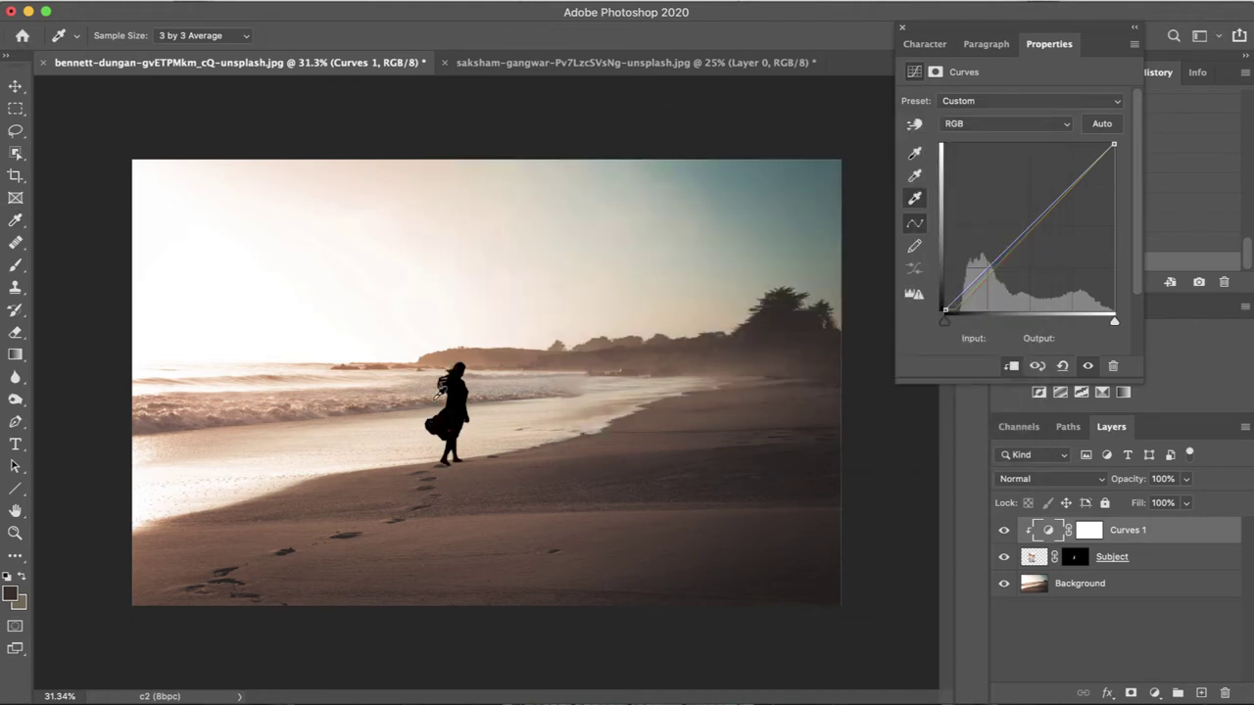
pyautogui.scroll(3, 440, 392)
pyautogui.scroll(5, 439, 392)
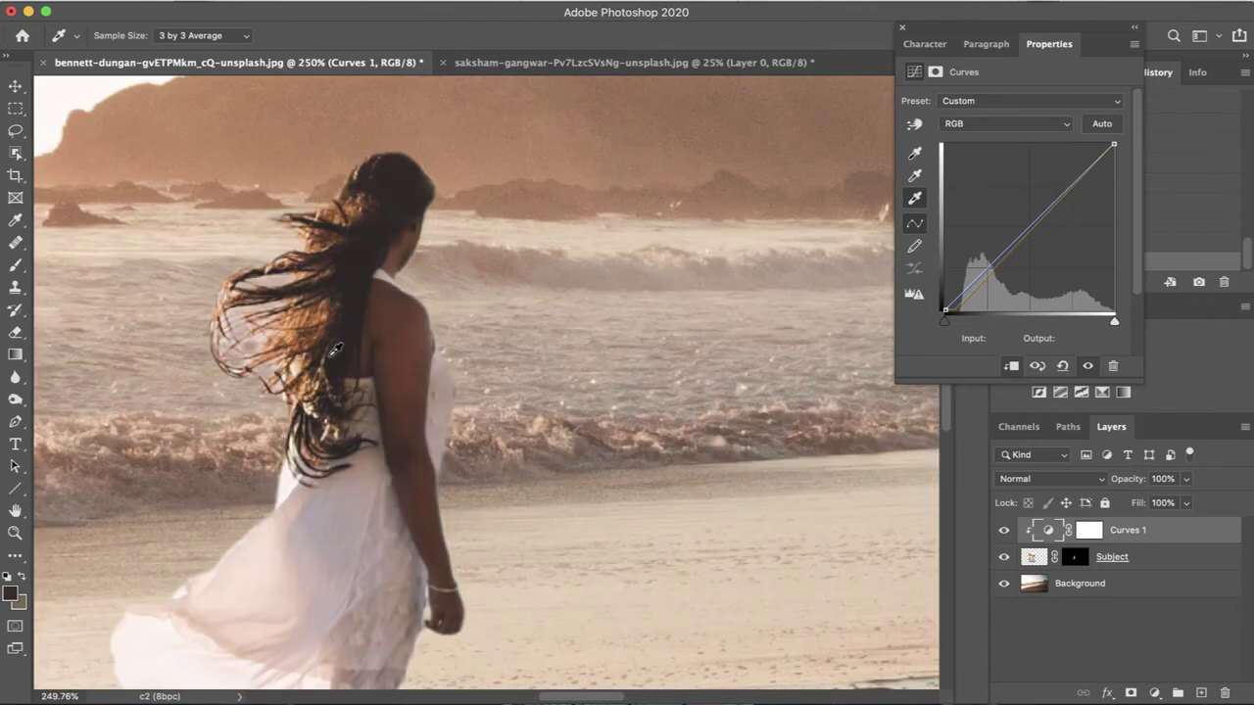
pyautogui.scroll(-3, 336, 348)
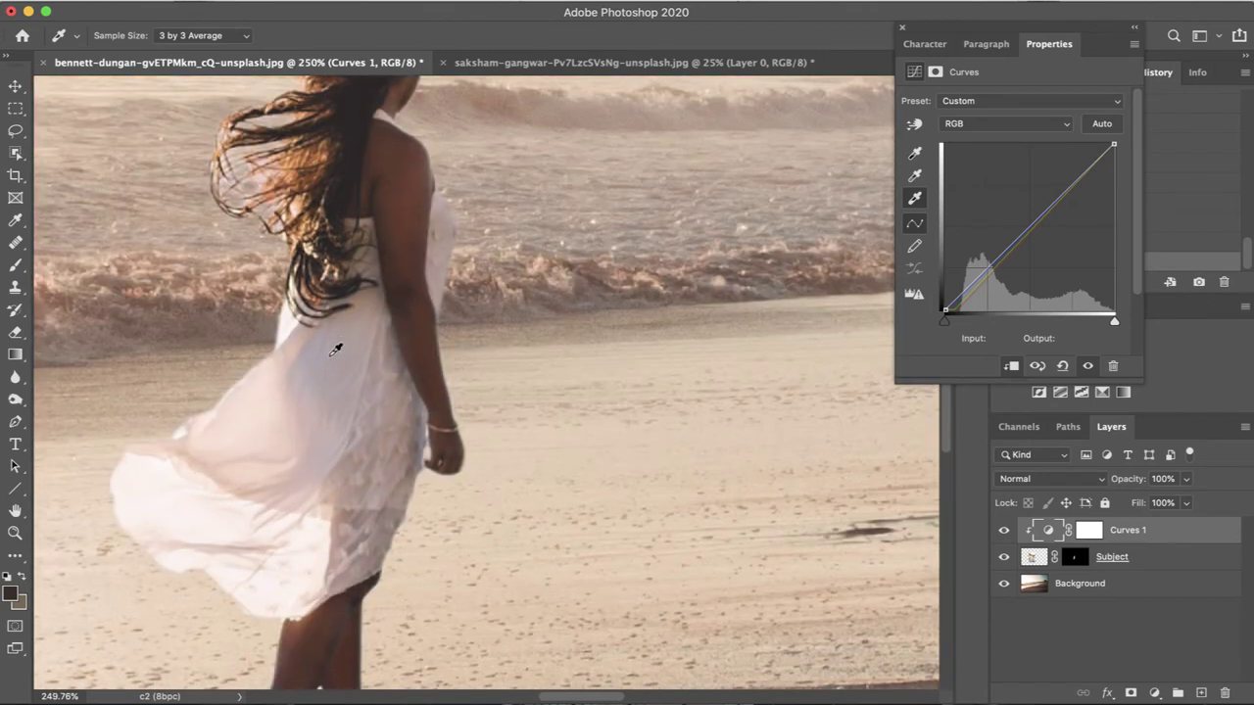
pyautogui.scroll(-2, 336, 348)
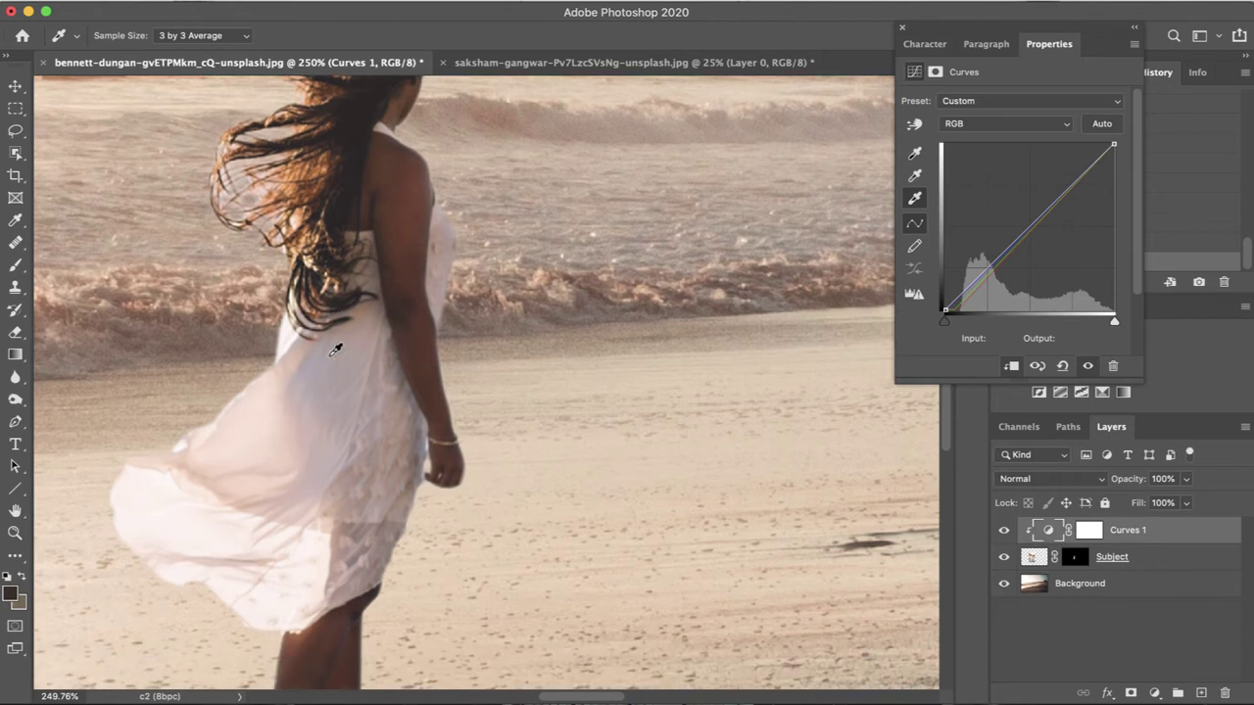
pyautogui.scroll(-3, 319, 382)
pyautogui.click(294, 493)
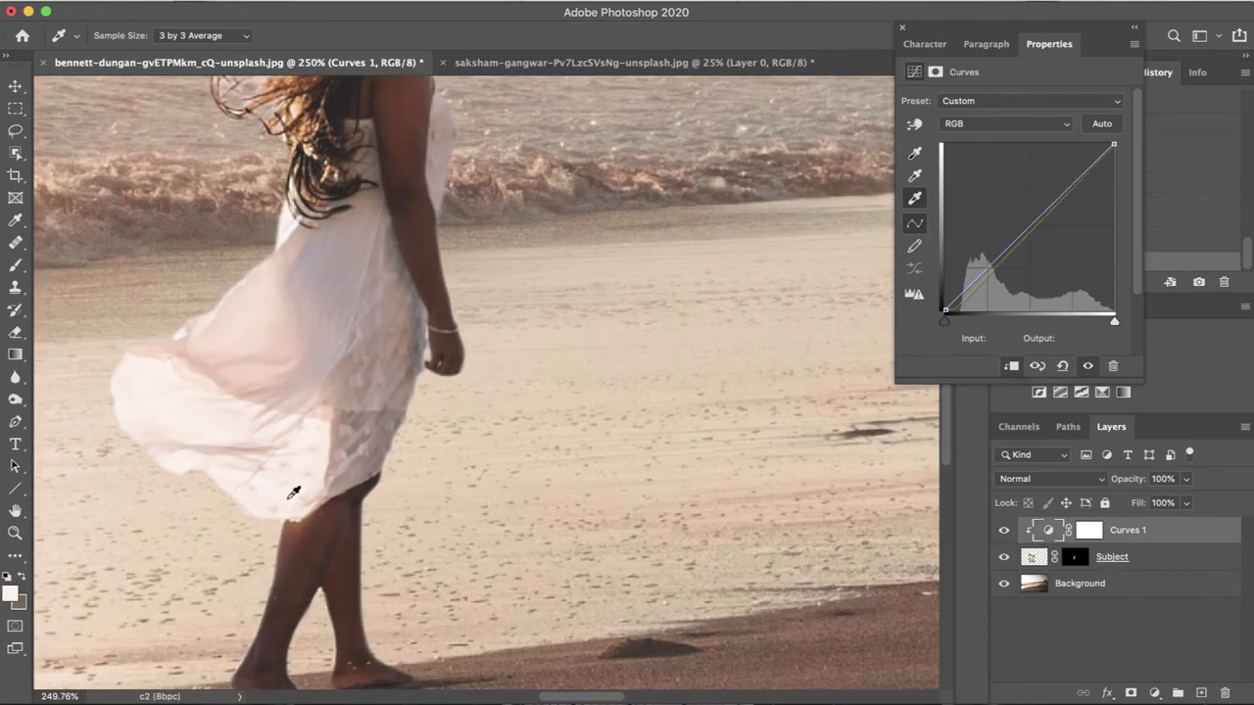
# - Recheck the brightest-tones preview on the woman twice, undoing each preview afterwards
pyautogui.scroll(8, 308, 411)
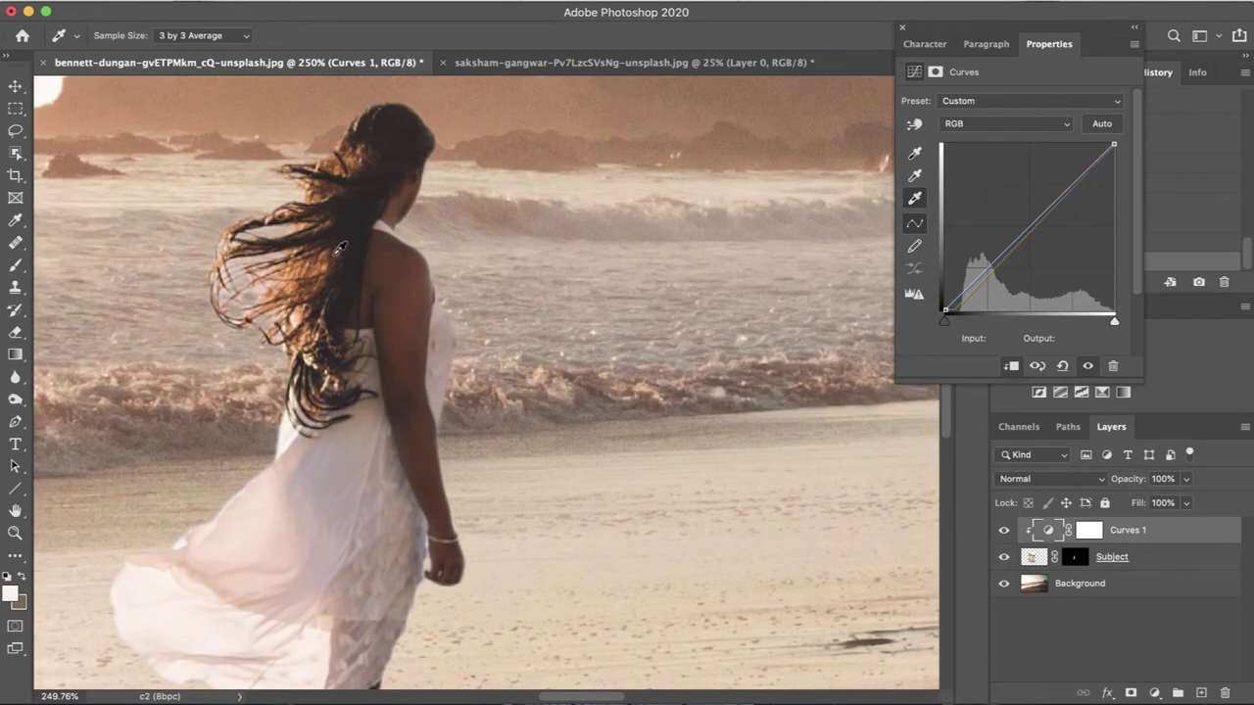
pyautogui.click(340, 247)
pyautogui.scroll(-6, 343, 255)
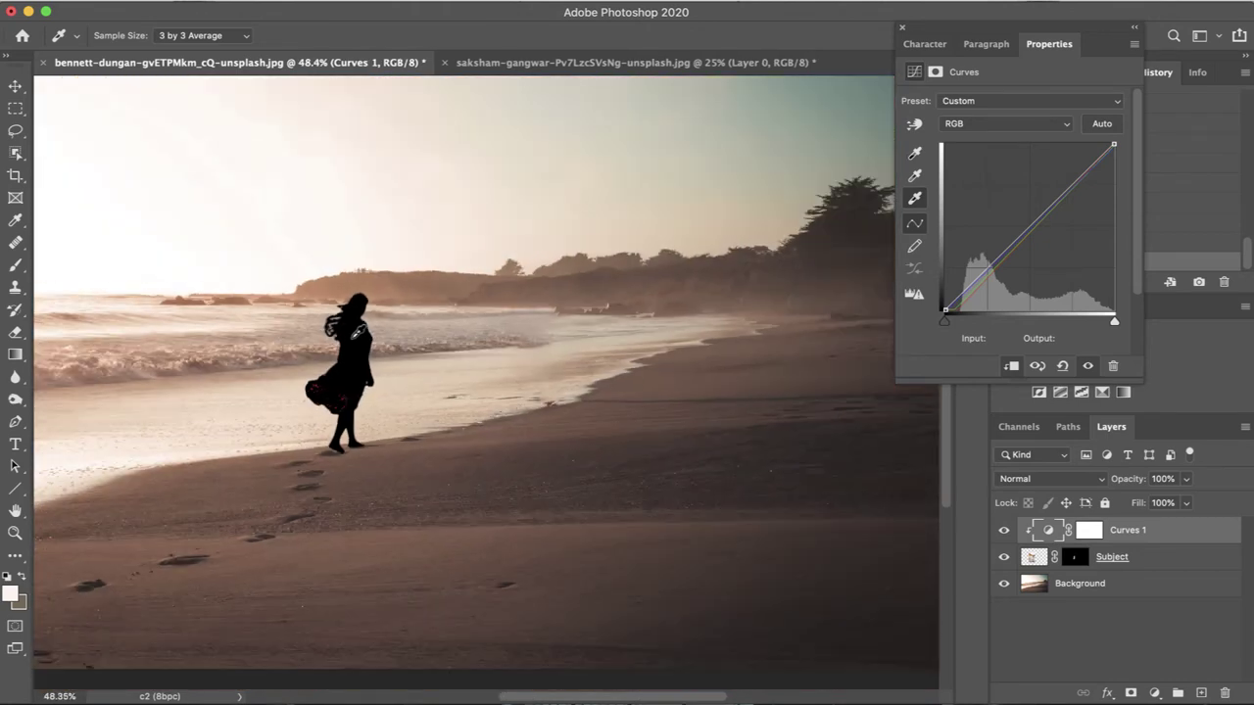
pyautogui.hotkey('ctrl', 'z')
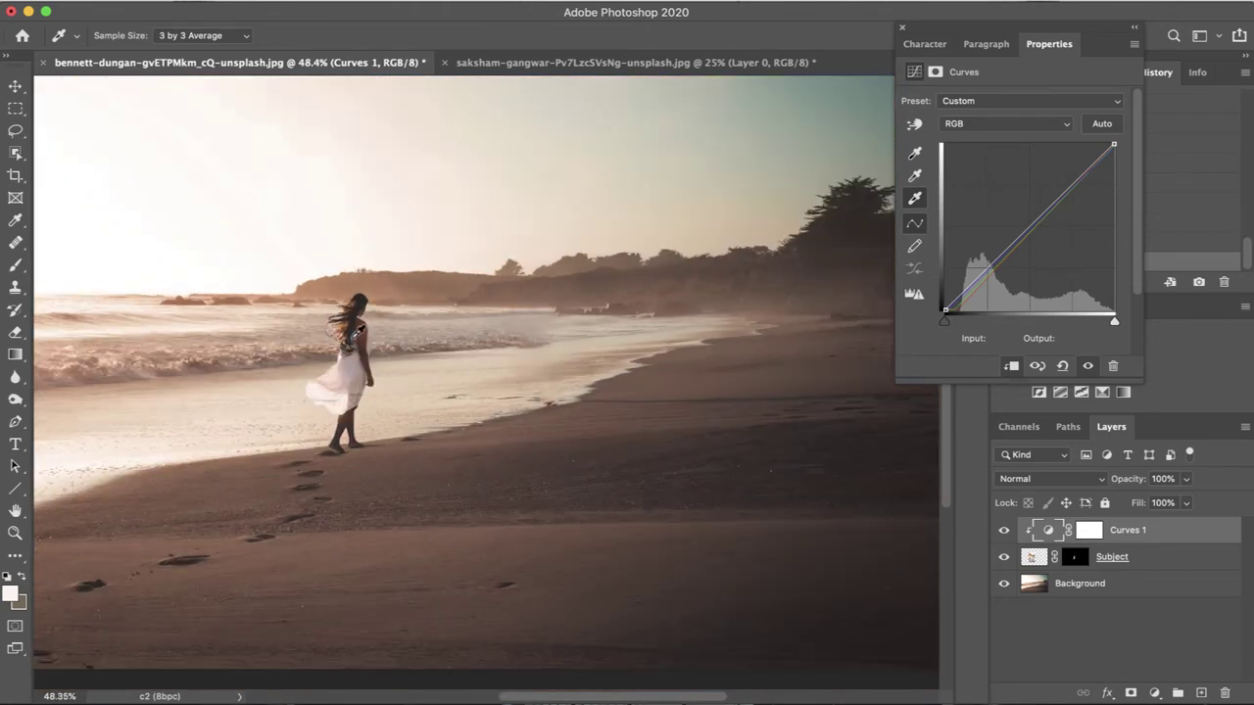
pyautogui.click(358, 331)
pyautogui.scroll(-2, 358, 331)
pyautogui.hotkey('ctrl', 'z')
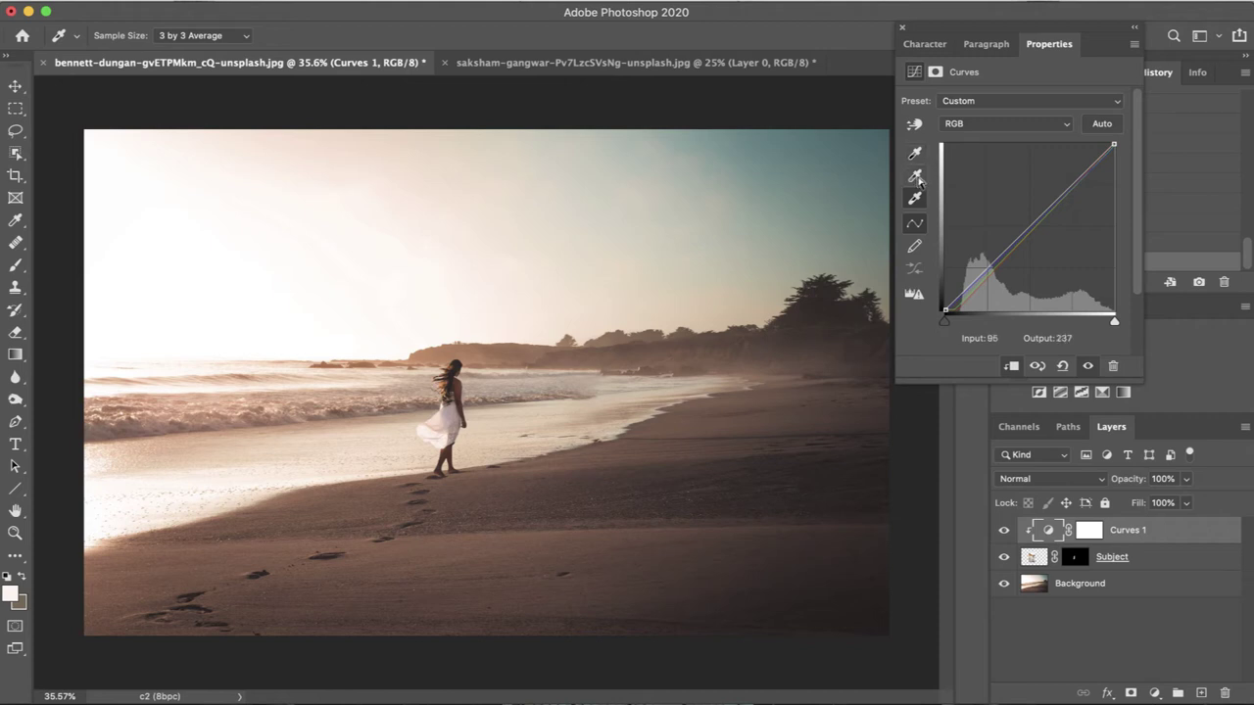
# - Set the Curves midtone target colour to a brown sampled from the hills, without saving defaults
pyautogui.doubleClick(915, 176)
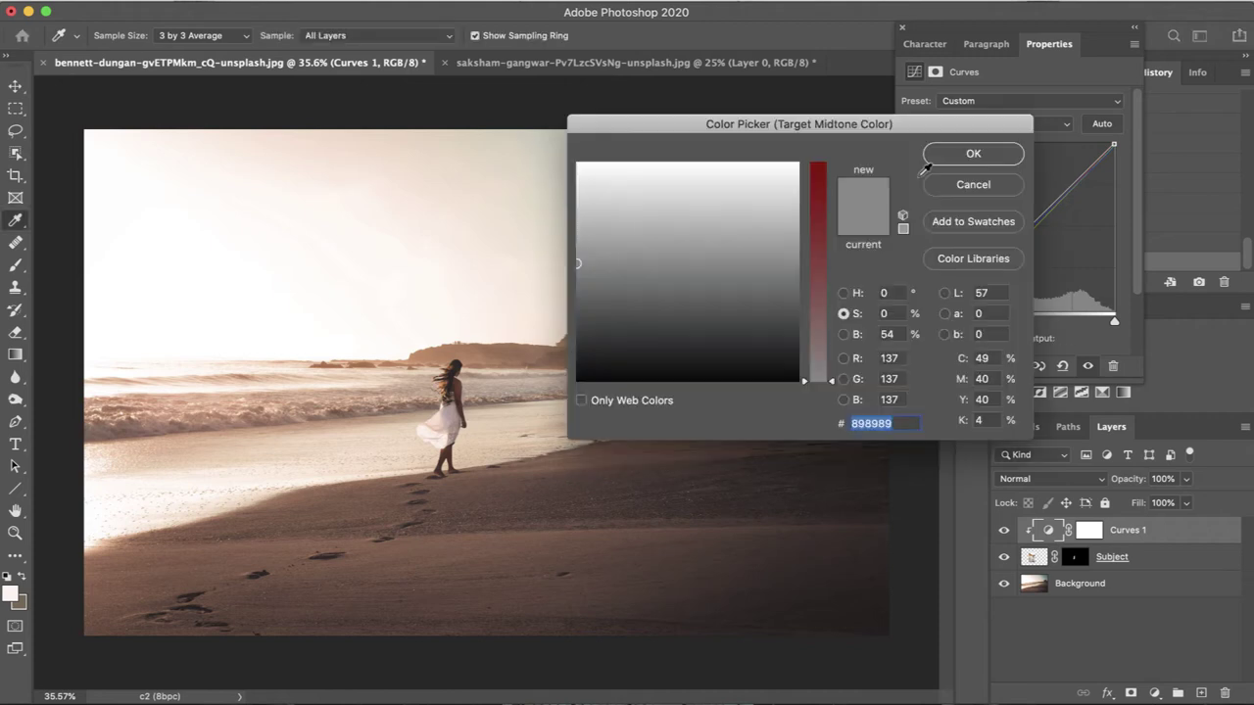
pyautogui.moveTo(696, 134); pyautogui.dragTo(152, 39)
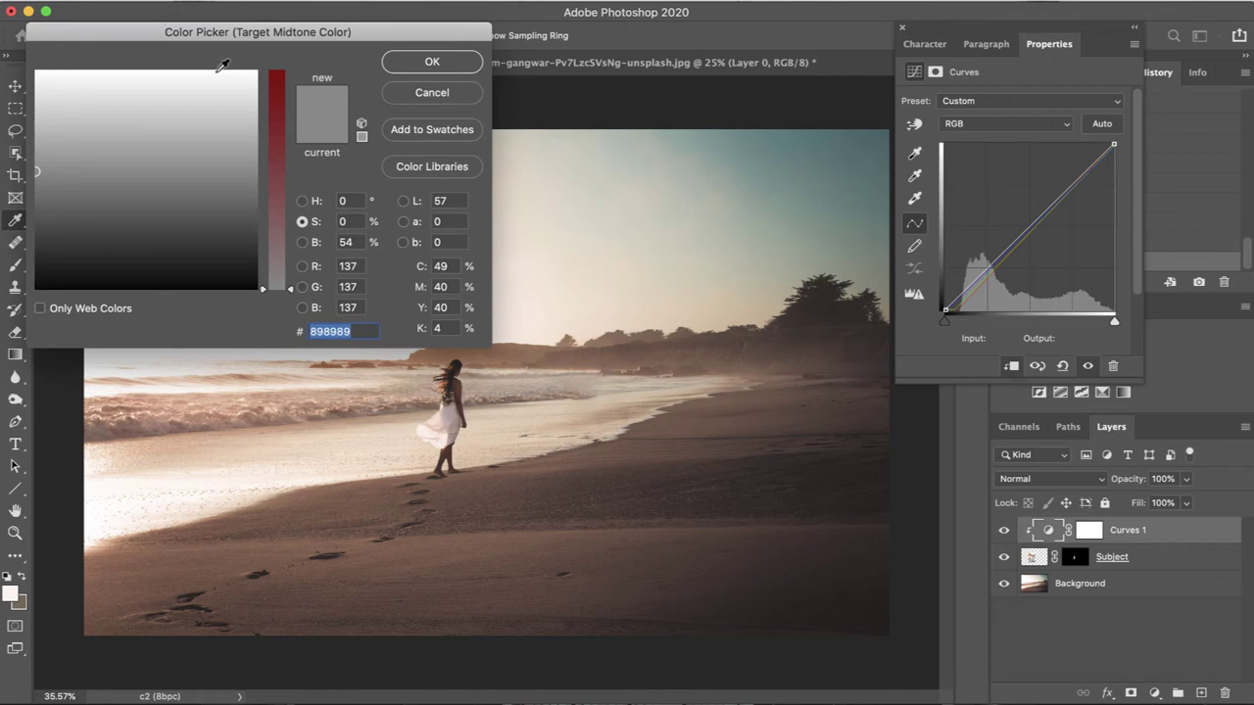
pyautogui.moveTo(322, 46); pyautogui.dragTo(185, 36)
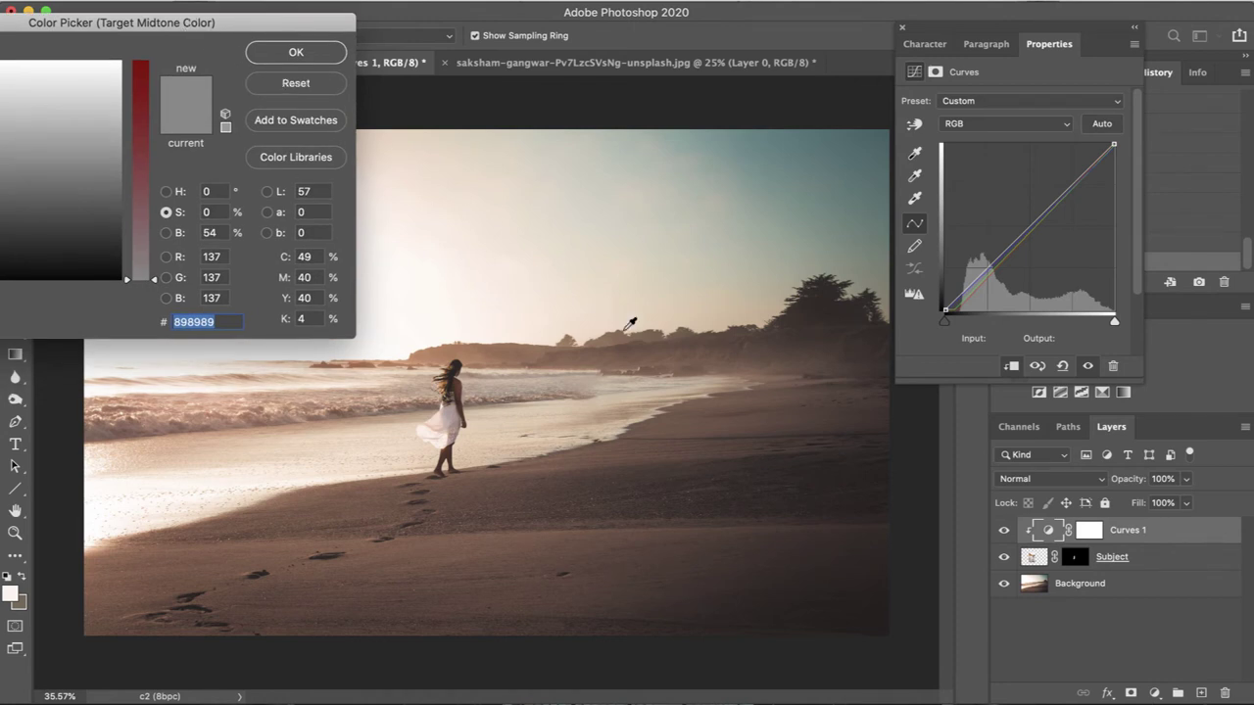
pyautogui.keyDown('alt'); pyautogui.scroll(5, 630, 323); pyautogui.keyUp('alt')
pyautogui.keyDown('alt'); pyautogui.scroll(2, 627, 327); pyautogui.keyUp('alt')
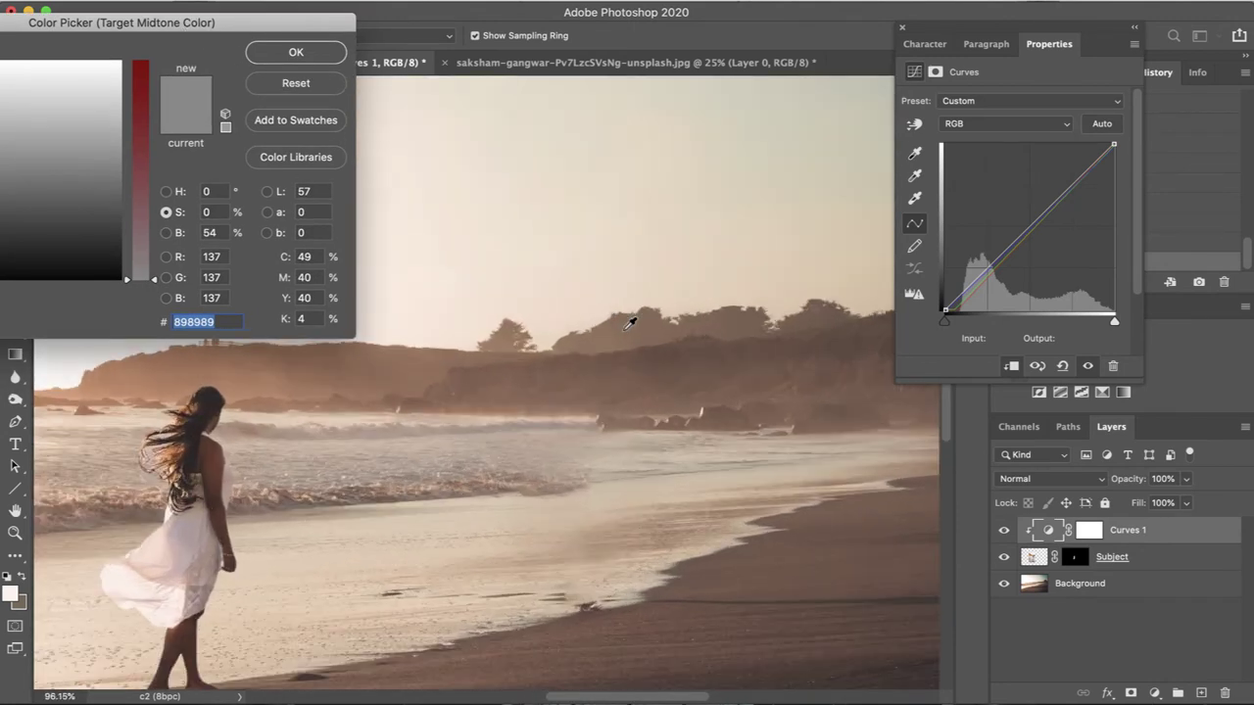
pyautogui.click(622, 329)
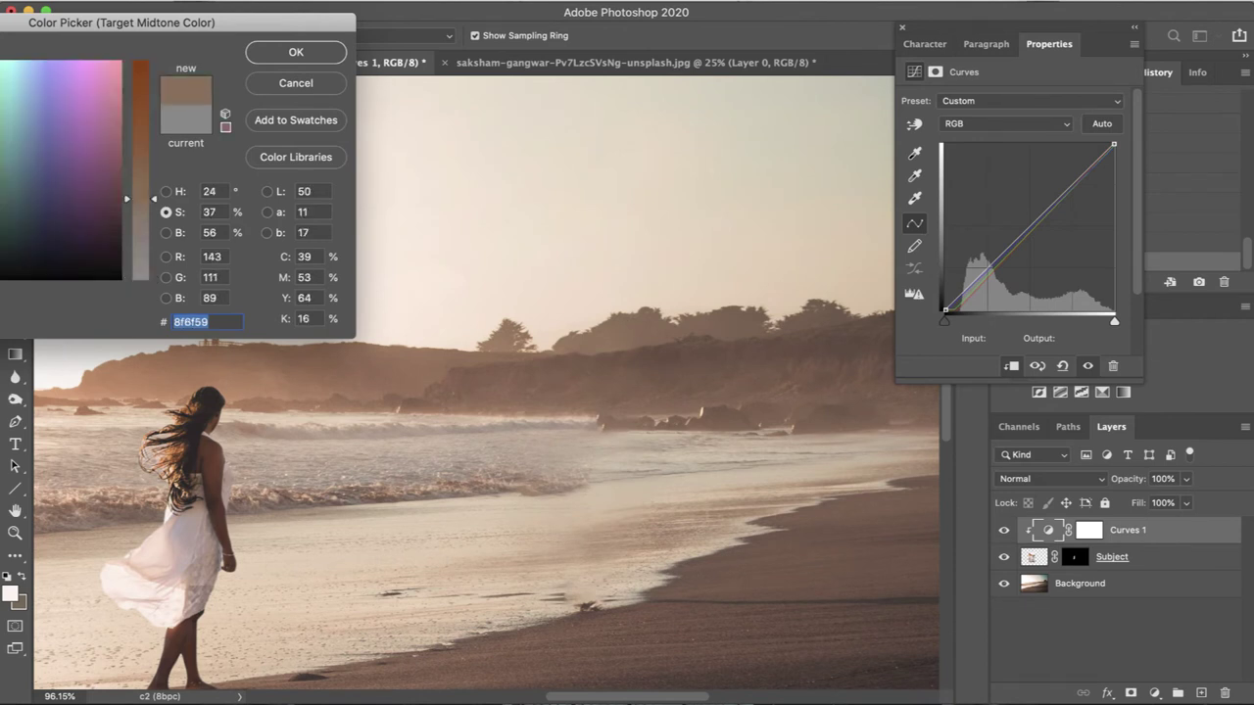
pyautogui.click(625, 330)
pyautogui.click(624, 331)
pyautogui.click(311, 54)
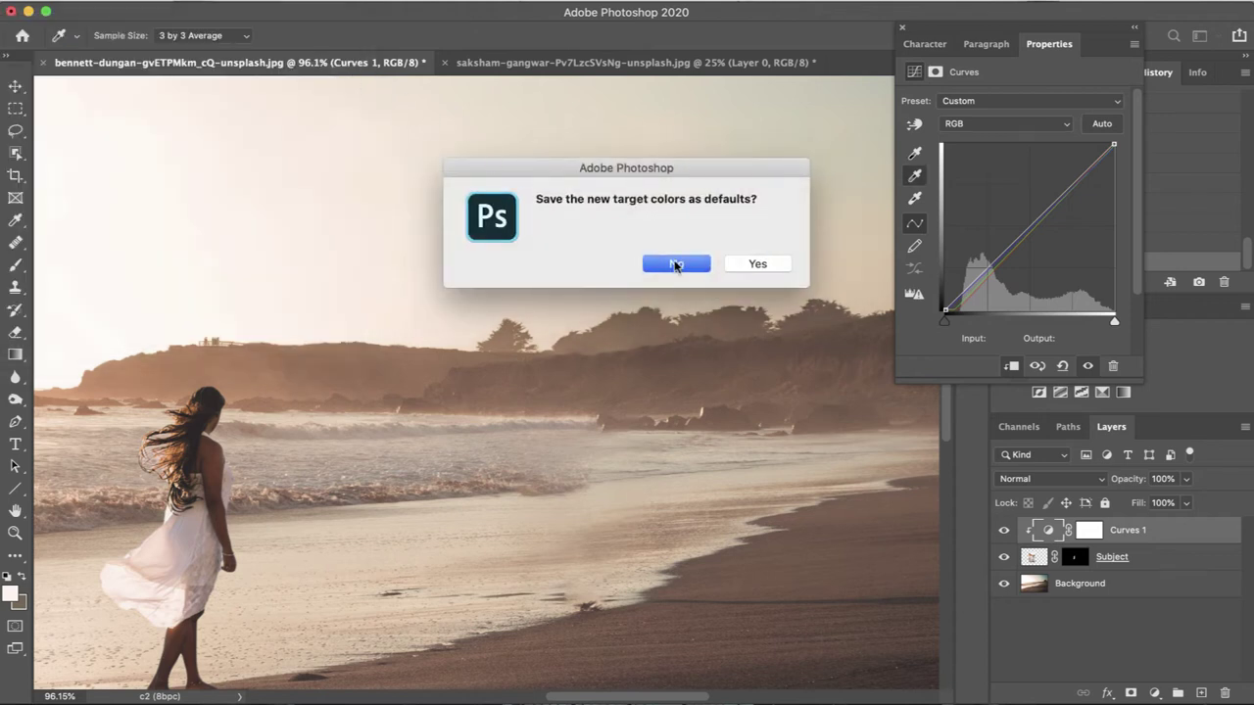
pyautogui.click(675, 262)
# - Sample the woman's skin tone into Curves 1 with the midtone eyedropper
pyautogui.scroll(5, 468, 296)
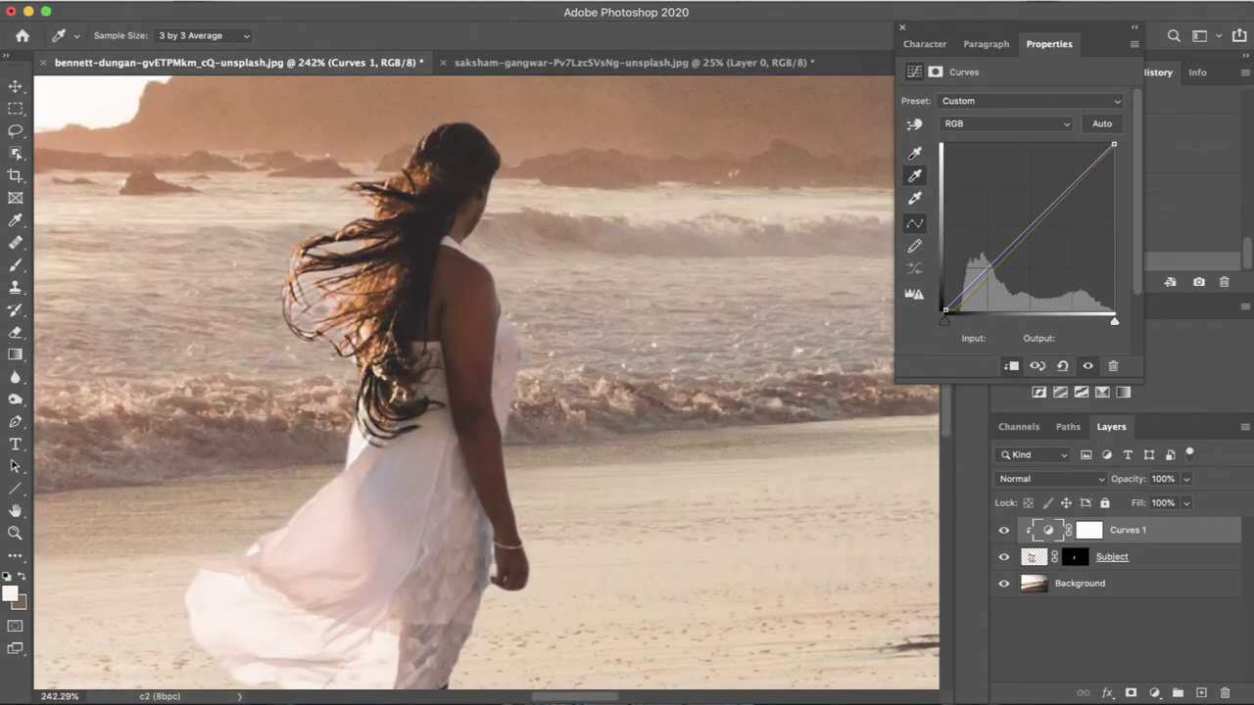
pyautogui.scroll(2, 468, 295)
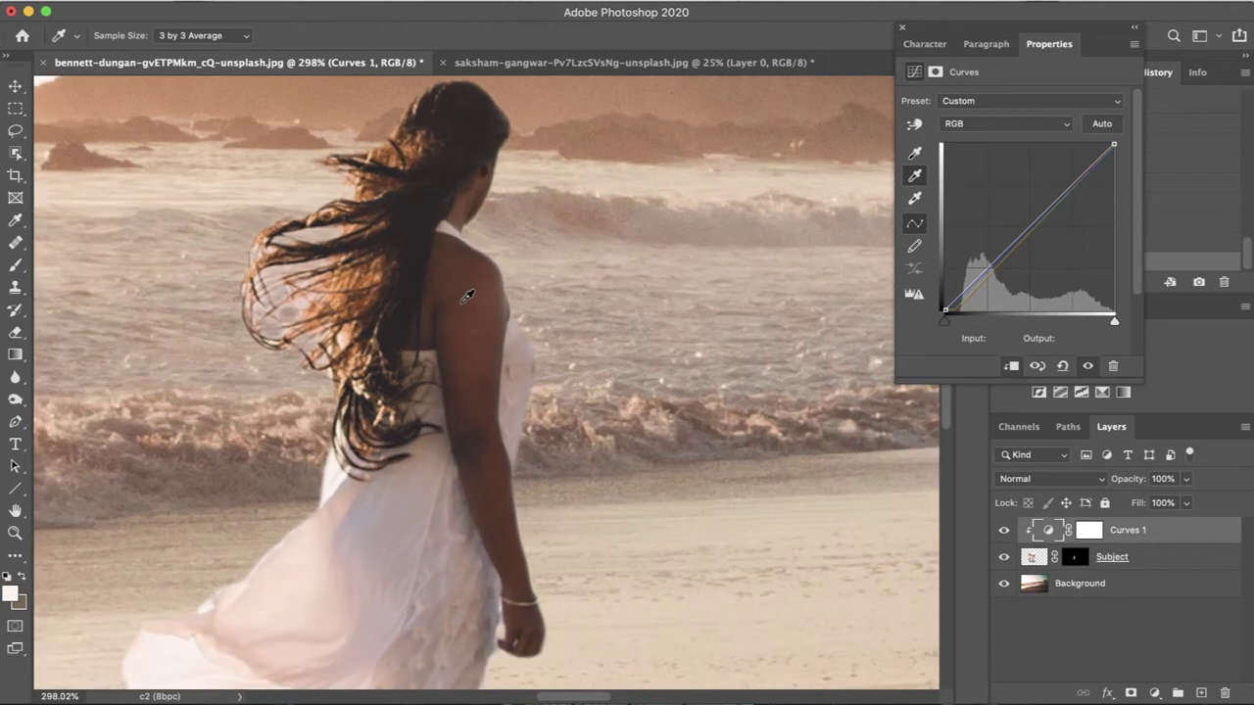
pyautogui.click(463, 201)
pyautogui.click(485, 307)
# - Fit the image in the window and toggle Curves 1 off and on to compare
pyautogui.press('super+0')
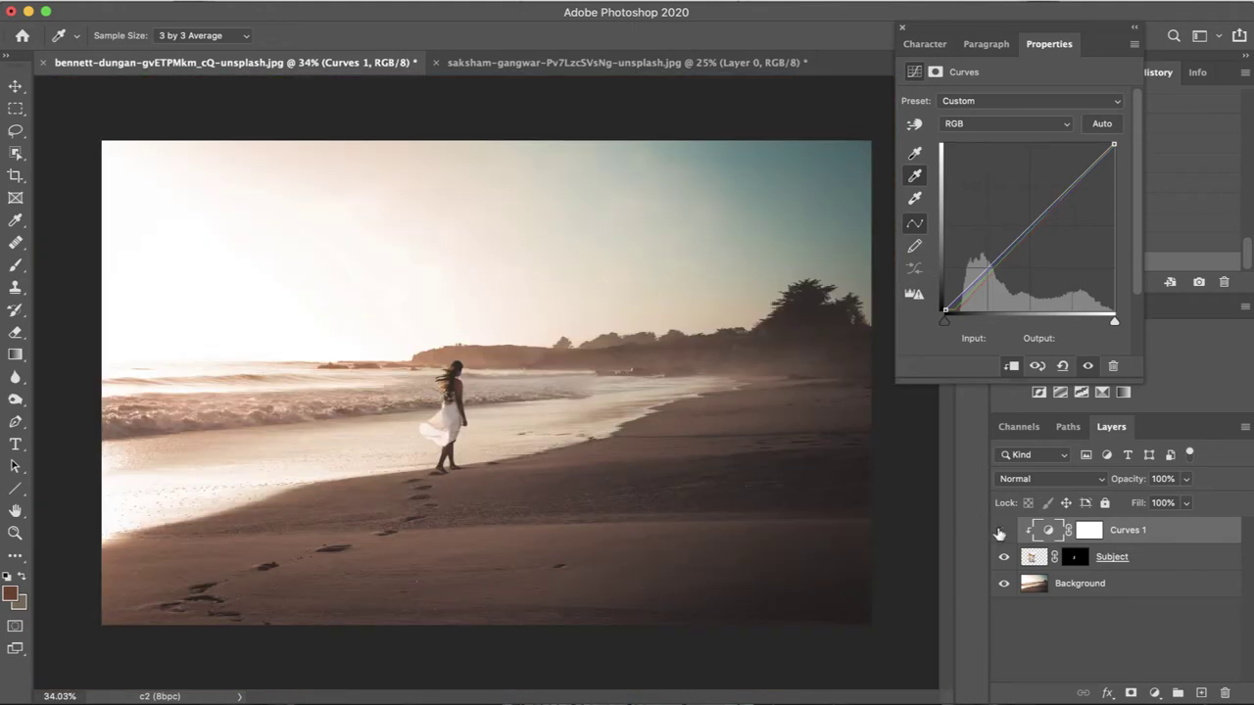
pyautogui.click(1003, 530)
pyautogui.click(1004, 530)
pyautogui.click(1003, 530)
pyautogui.click(1002, 530)
pyautogui.scroll(6, 457, 373)
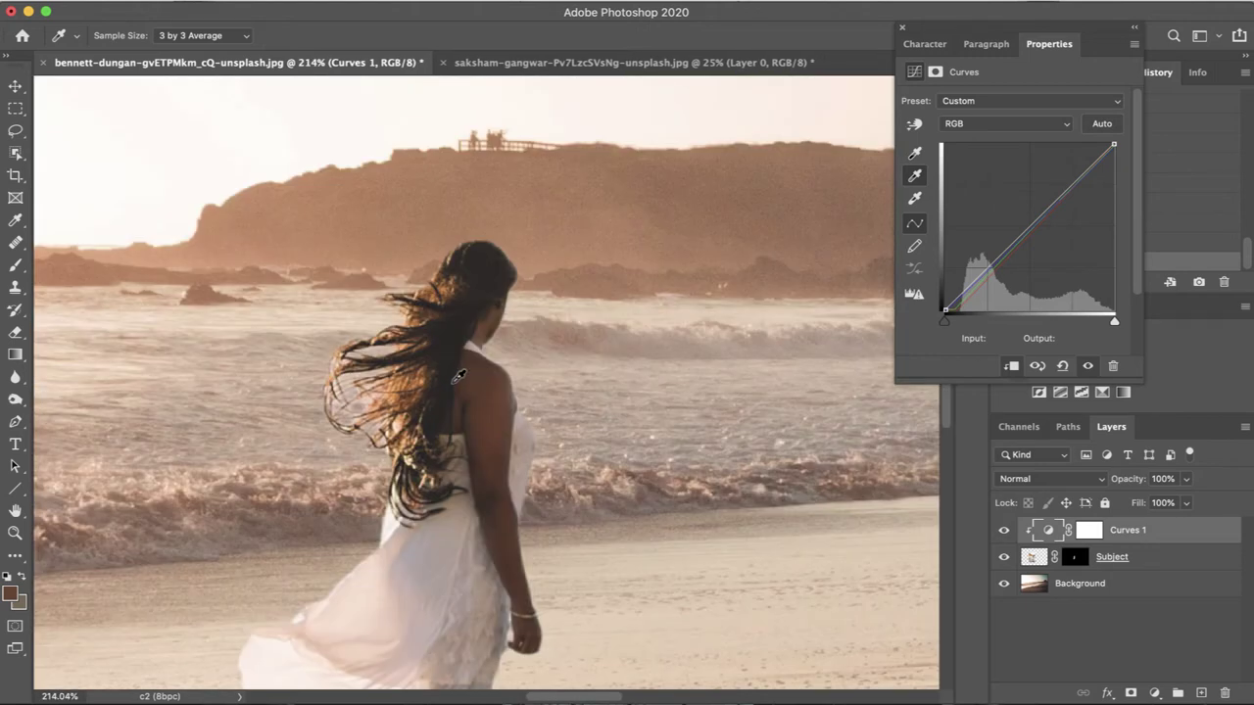
pyautogui.scroll(-7, 457, 375)
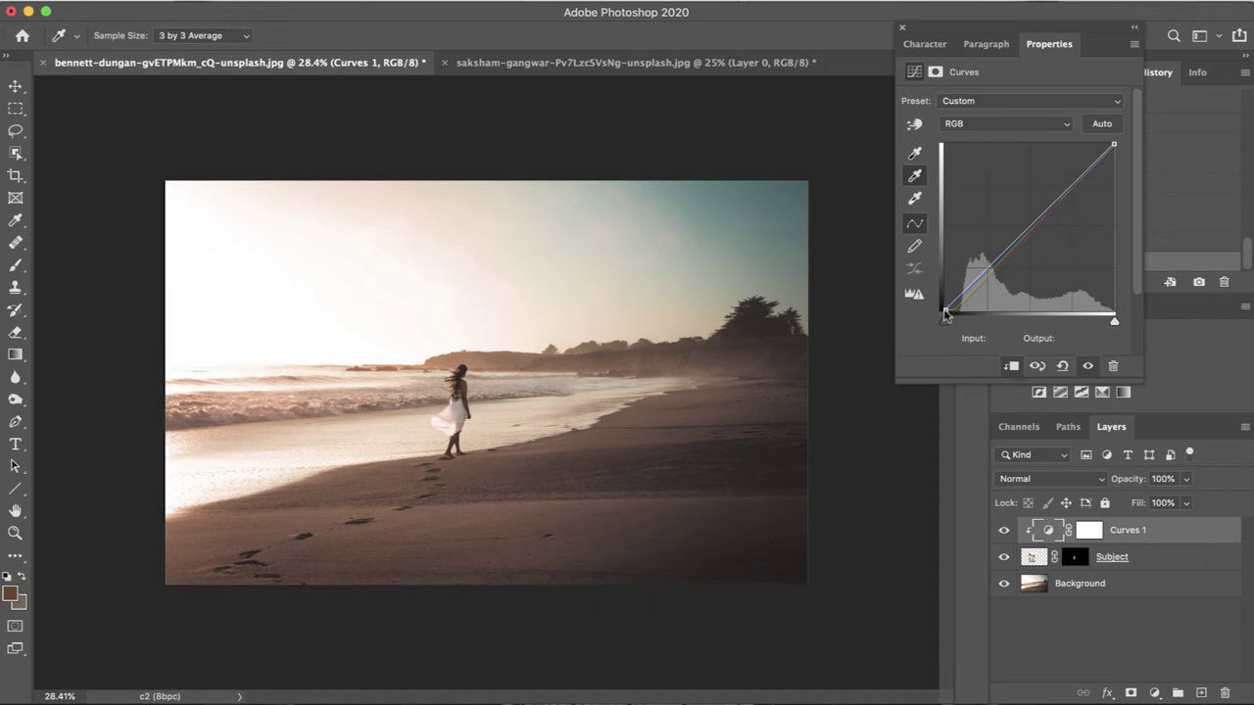
pyautogui.moveTo(944, 310)
pyautogui.mouseDown()
pyautogui.moveTo(938, 291)
pyautogui.moveTo(936, 304)
pyautogui.mouseUp()
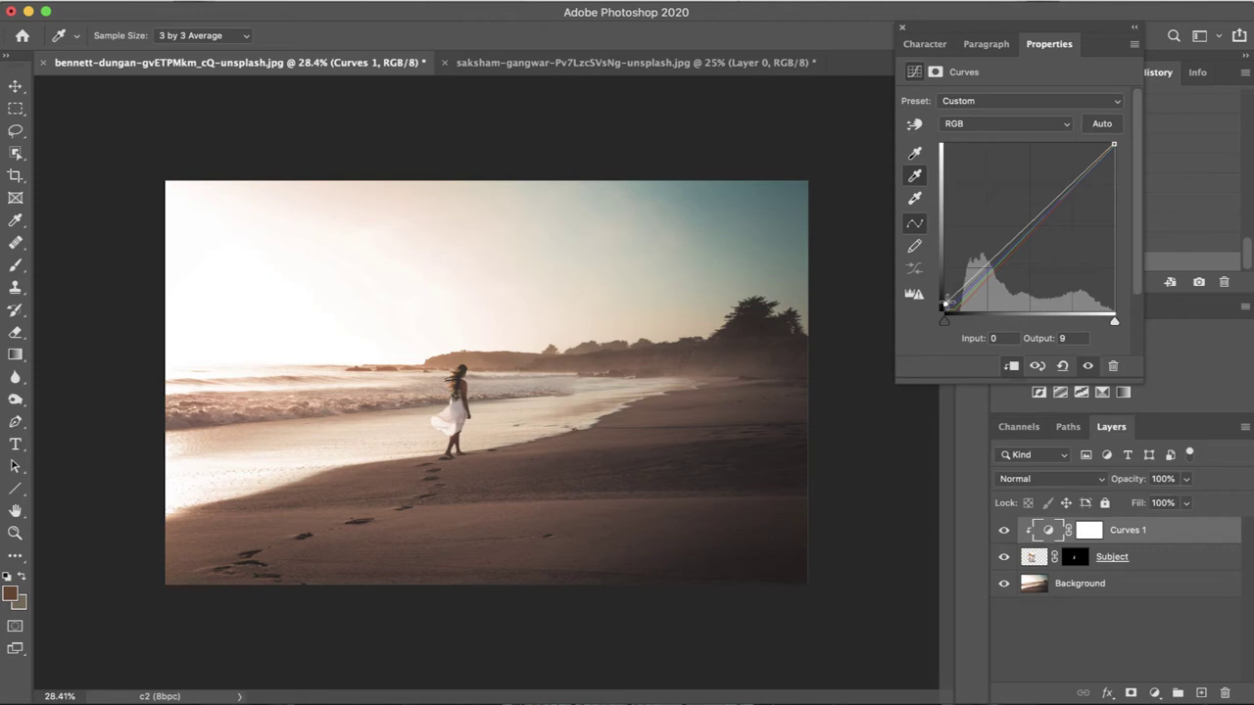
pyautogui.moveTo(944, 304); pyautogui.dragTo(944, 307)
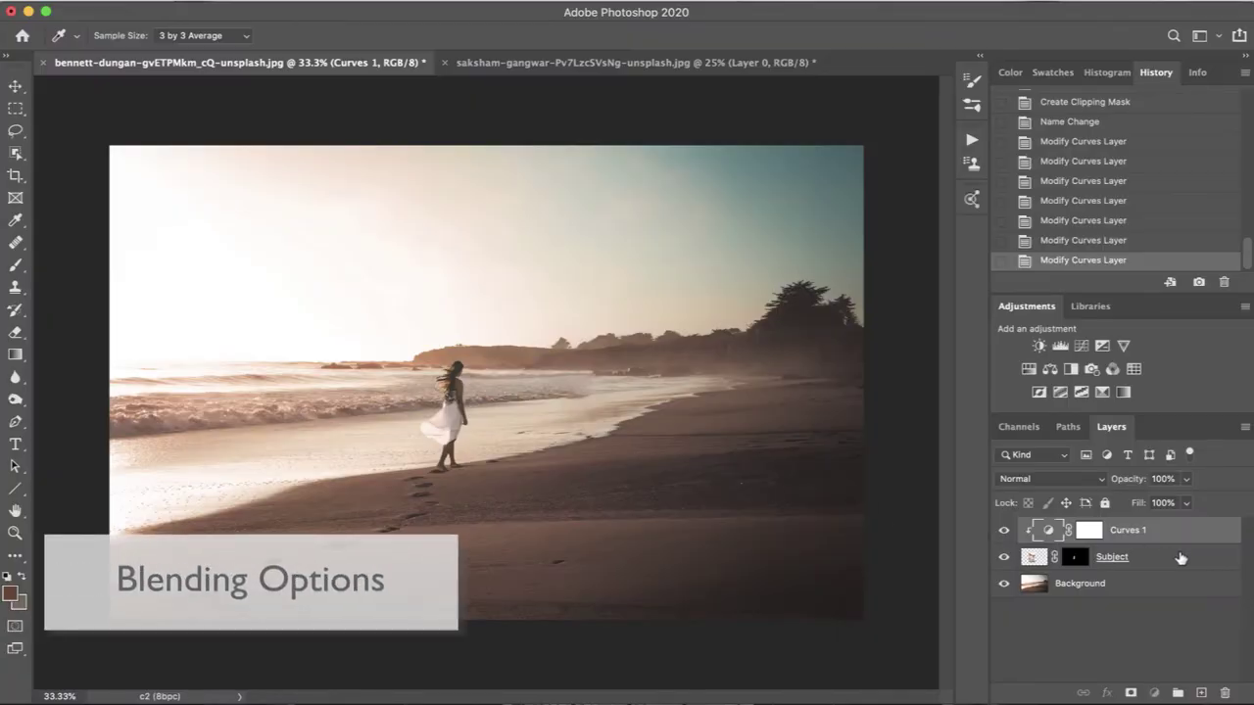
# - In the Subject layer's Blending Options, uncheck Gradient Overlay and check Bevel & Emboss
pyautogui.click(1179, 556)
pyautogui.rightClick(1144, 558)
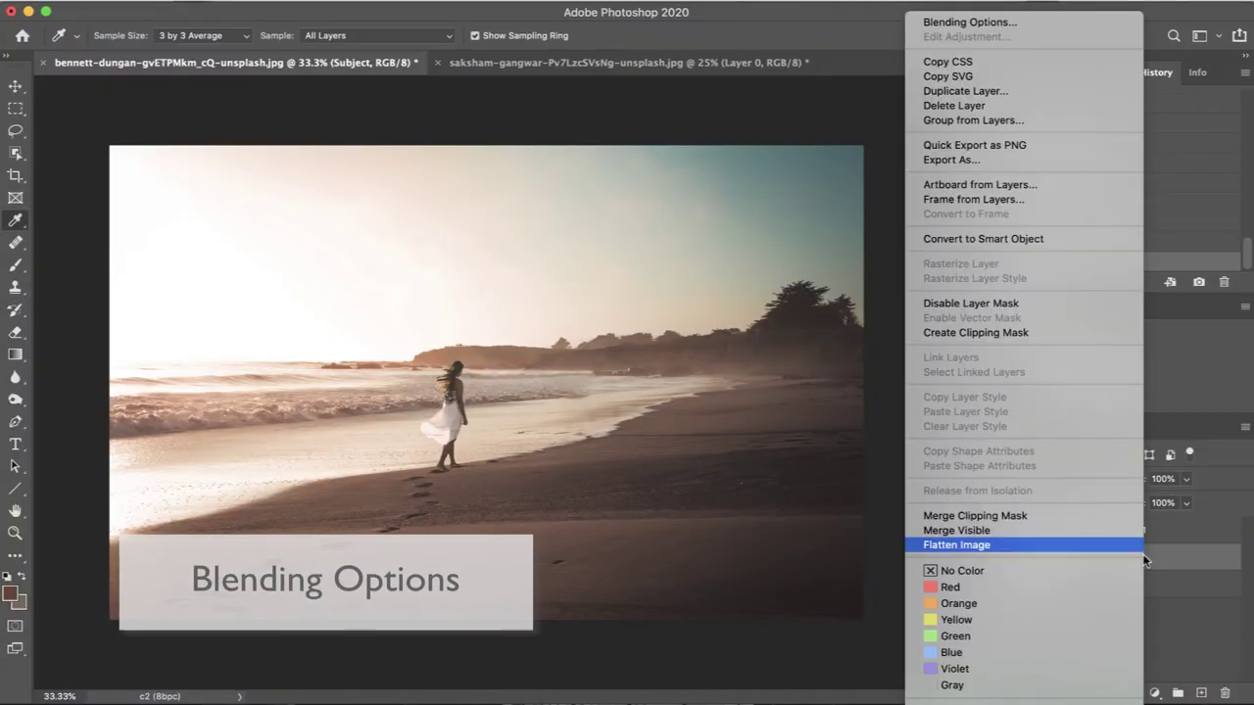
pyautogui.press('Up')
pyautogui.press('Up')
pyautogui.press('Up')
pyautogui.press('Up')
pyautogui.press('Up')
pyautogui.press('Up')
pyautogui.press('Up')
pyautogui.press('Up')
pyautogui.press('Up')
pyautogui.press('Up')
pyautogui.press('Up')
pyautogui.press('Up')
pyautogui.press('Up')
pyautogui.press('Up')
pyautogui.press('Up')
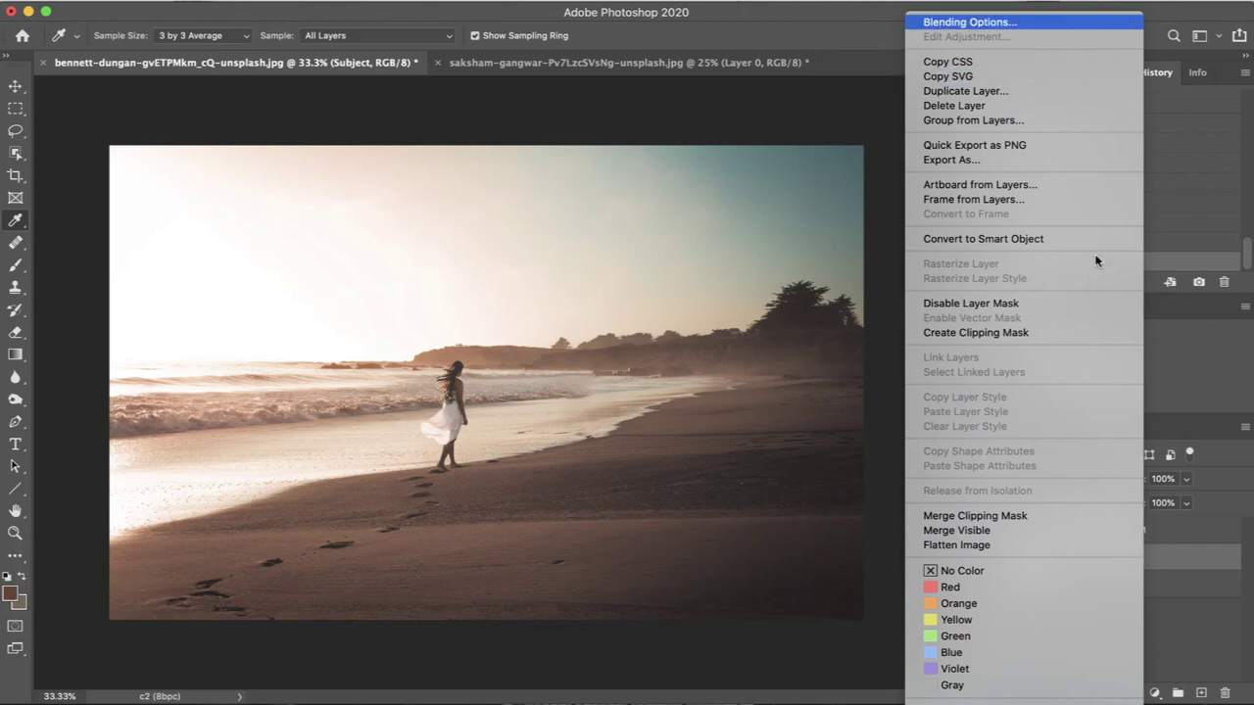
pyautogui.click(1059, 26)
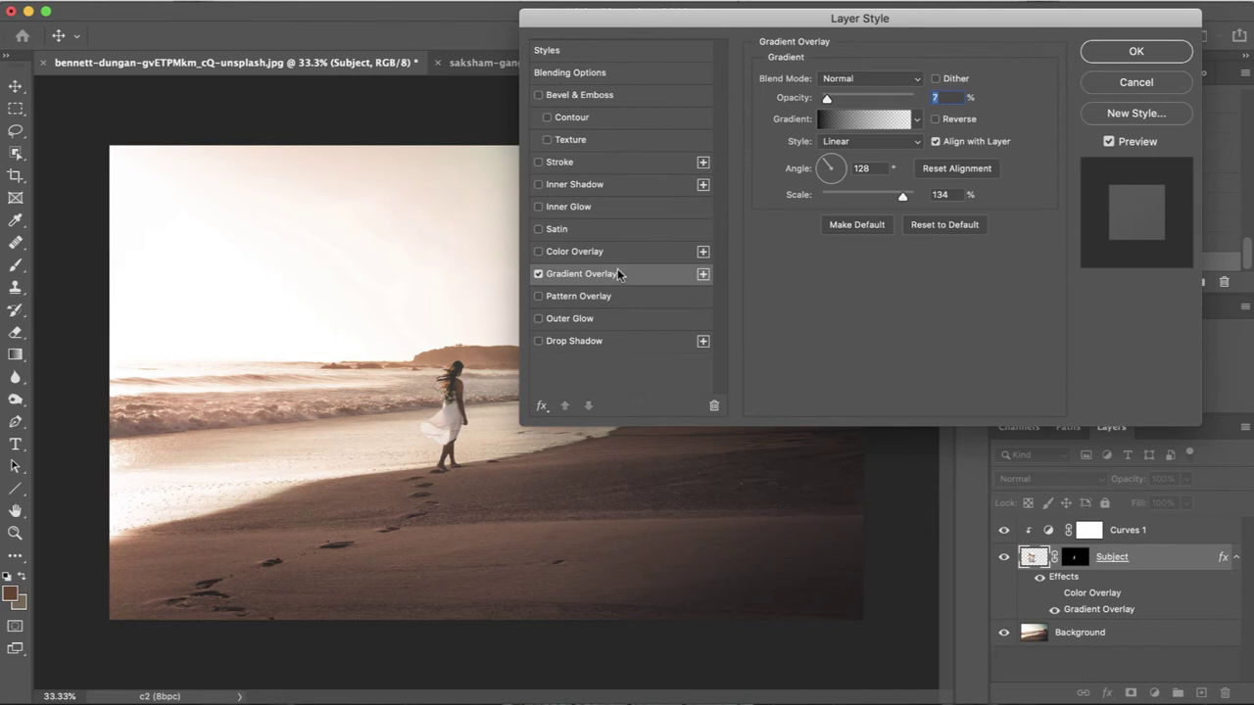
pyautogui.click(537, 273)
pyautogui.moveTo(608, 25); pyautogui.dragTo(635, 26)
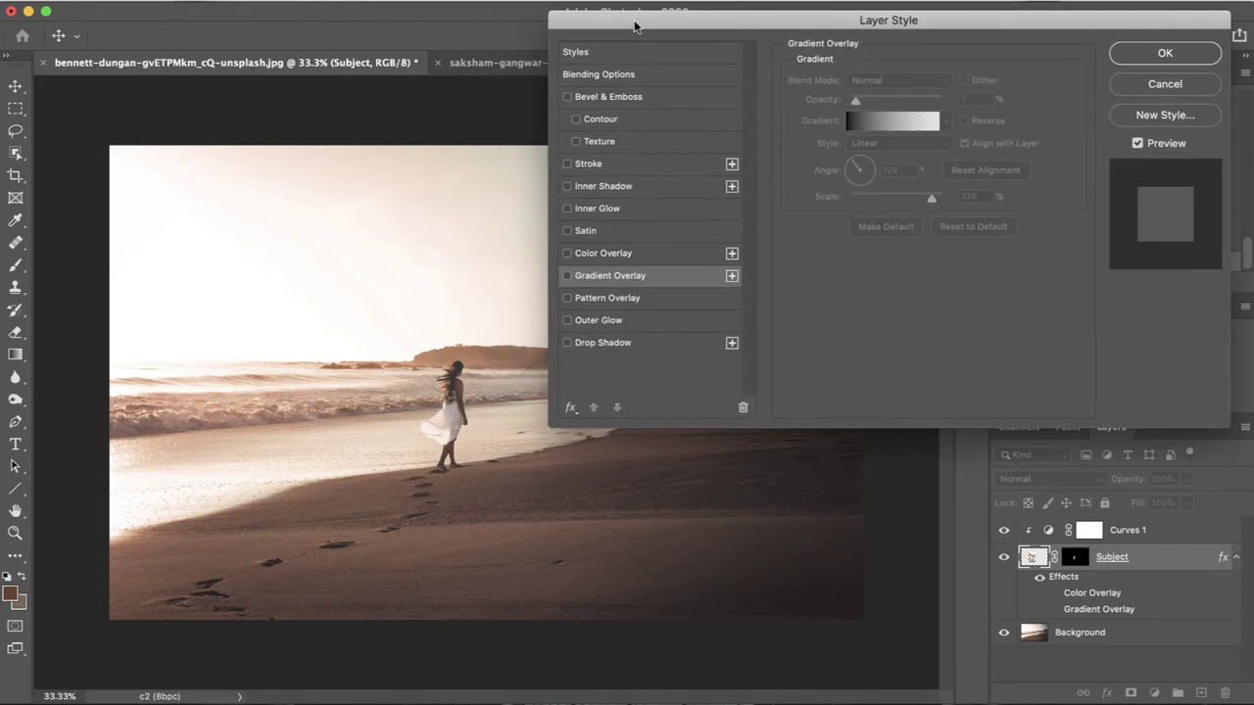
pyautogui.click(596, 96)
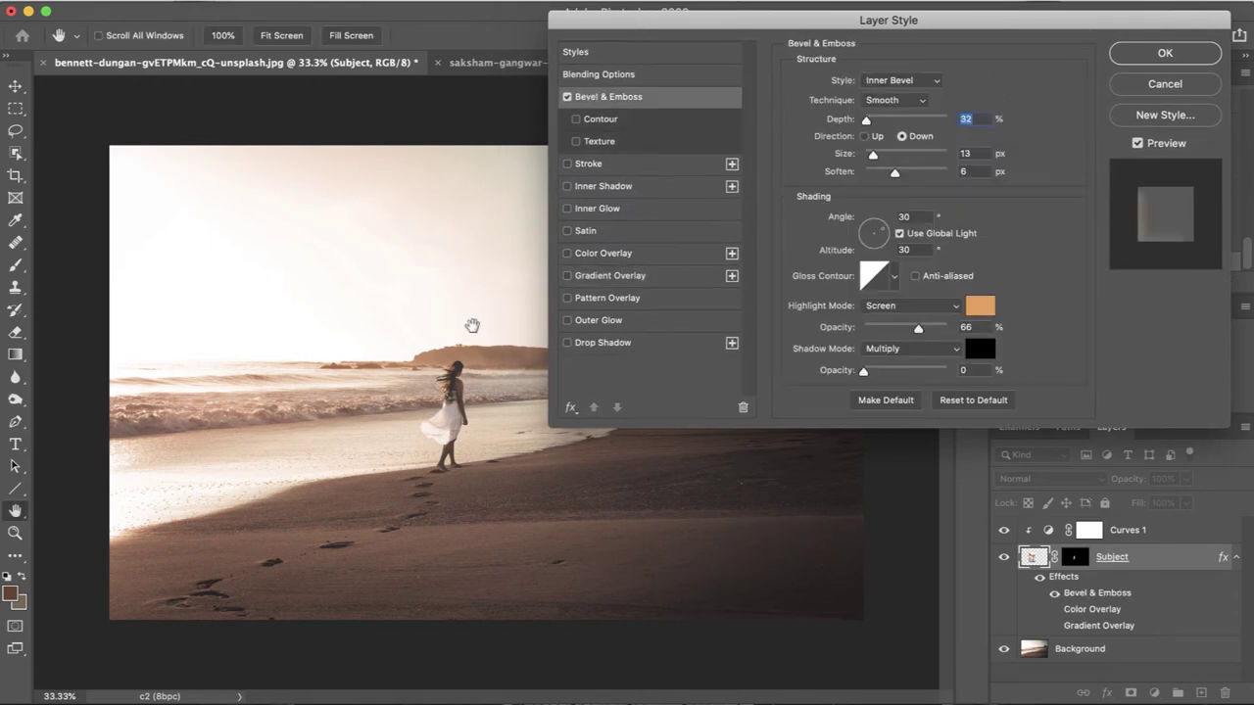
pyautogui.scroll(6, 473, 325)
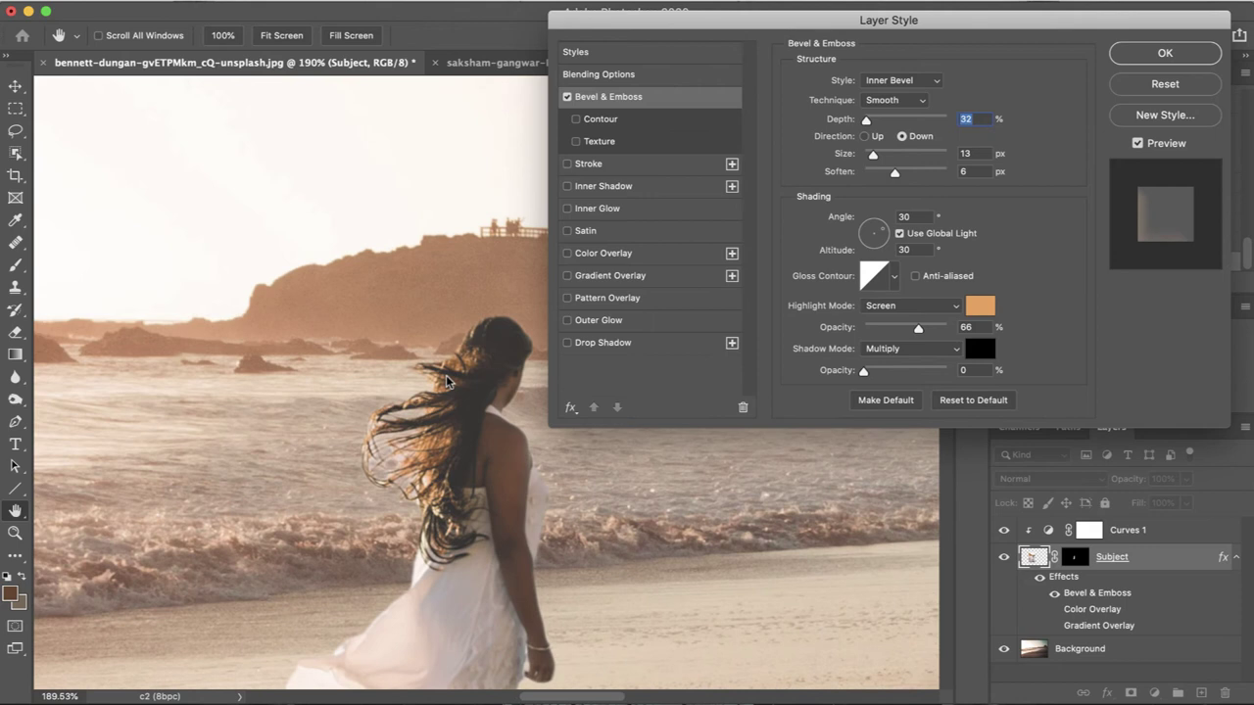
pyautogui.scroll(3, 446, 380)
pyautogui.moveTo(725, 21); pyautogui.dragTo(759, 12)
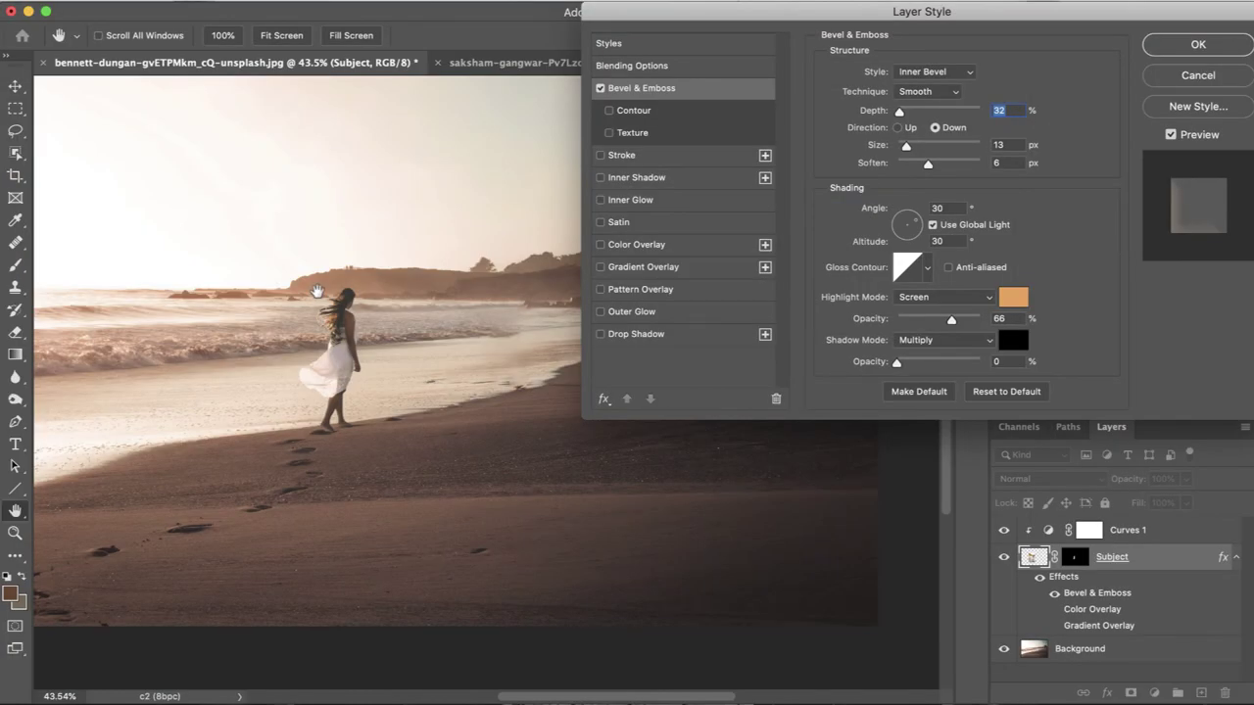
# - Set the bevel highlight colour to near-white #fbede2 sampled from the bright sky
pyautogui.click(1013, 297)
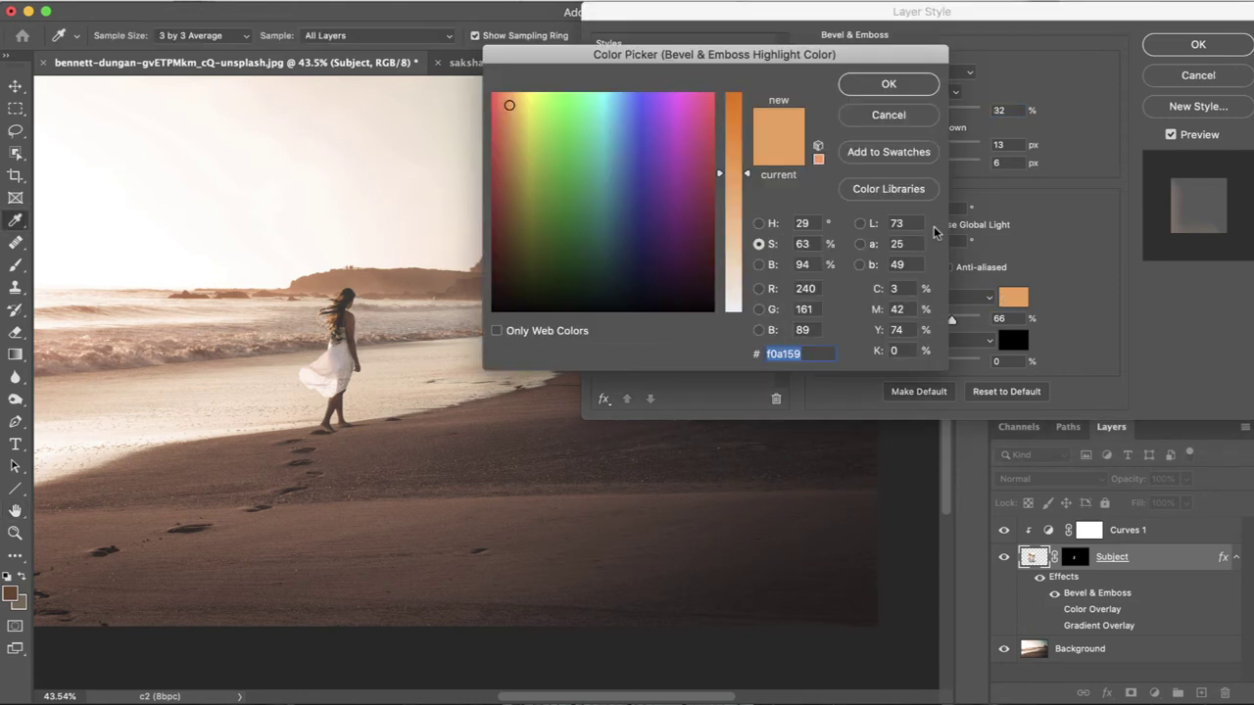
pyautogui.moveTo(755, 51); pyautogui.dragTo(832, 66)
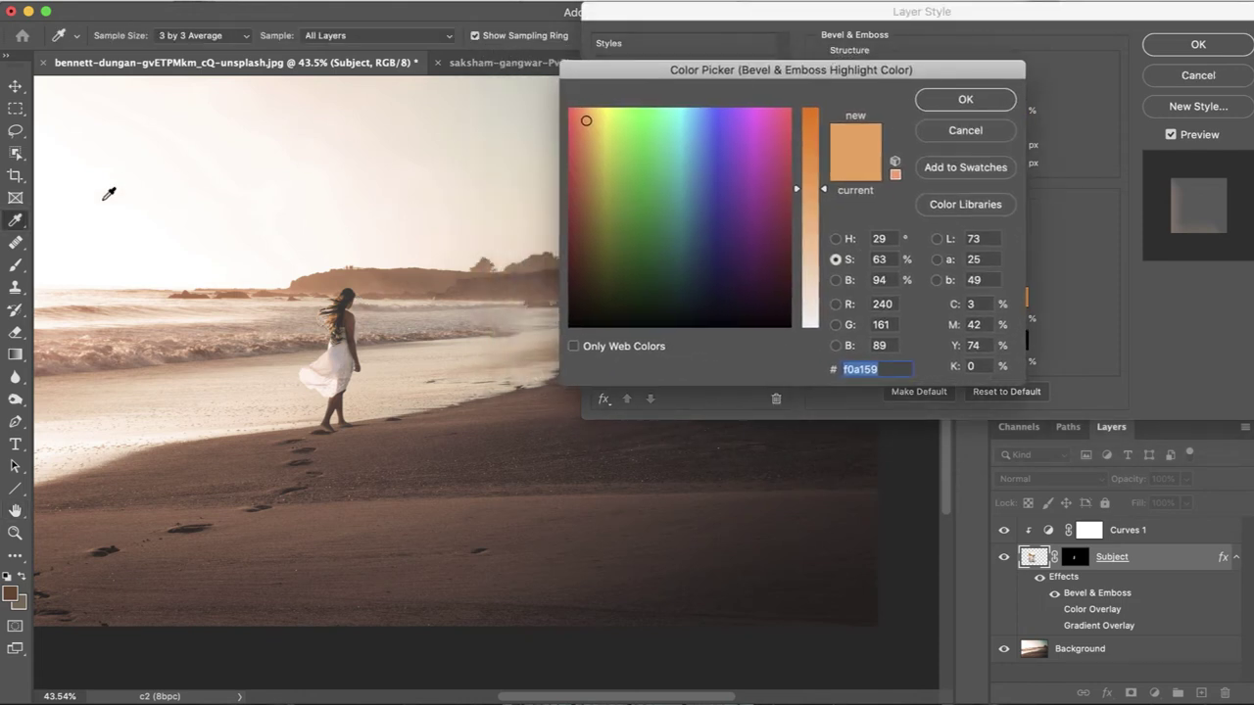
pyautogui.moveTo(109, 193); pyautogui.dragTo(354, 156)
pyautogui.click(969, 101)
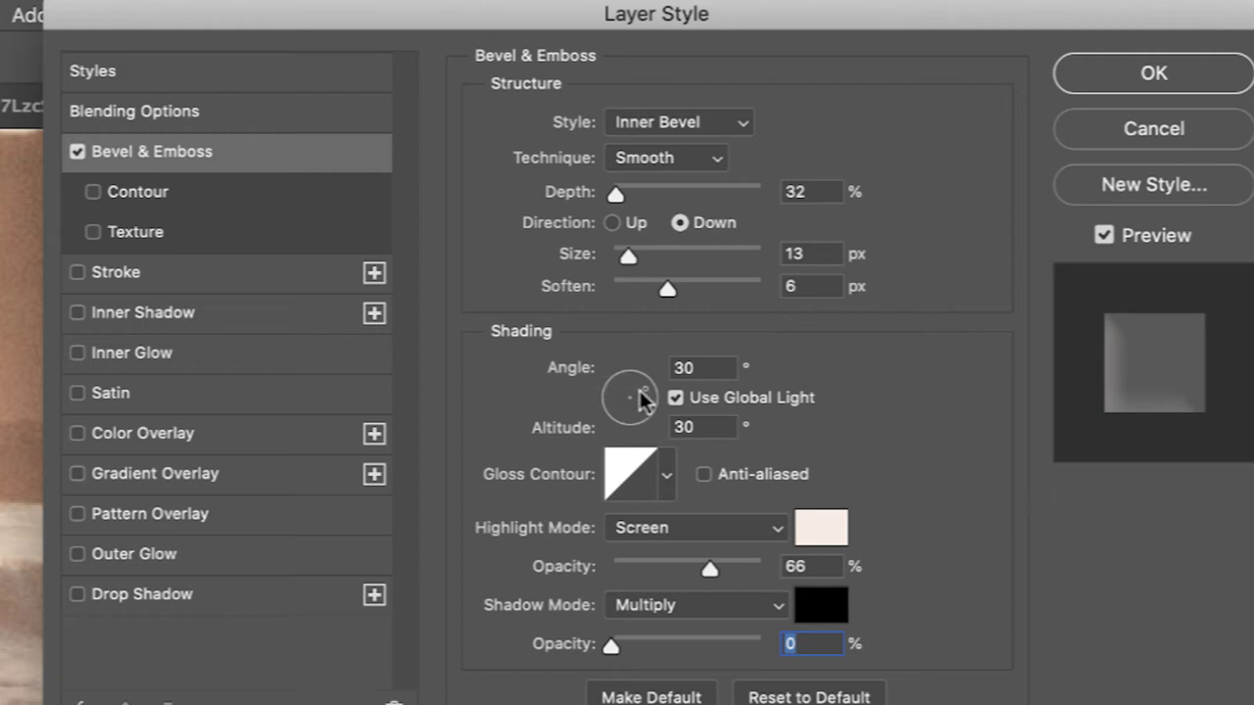
# - Set the bevel light to -60° angle, 42° altitude, 36% highlight and 7% shadow opacity, and apply
pyautogui.moveTo(642, 399); pyautogui.dragTo(640, 415)
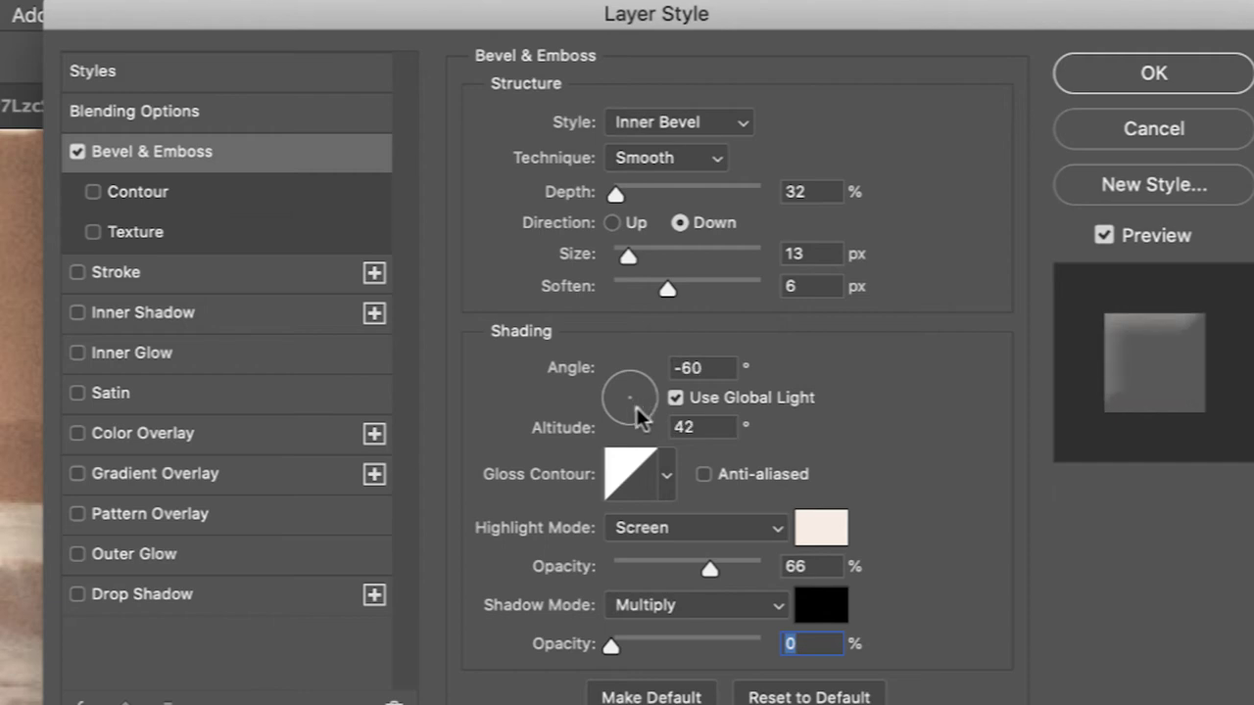
pyautogui.click(637, 412)
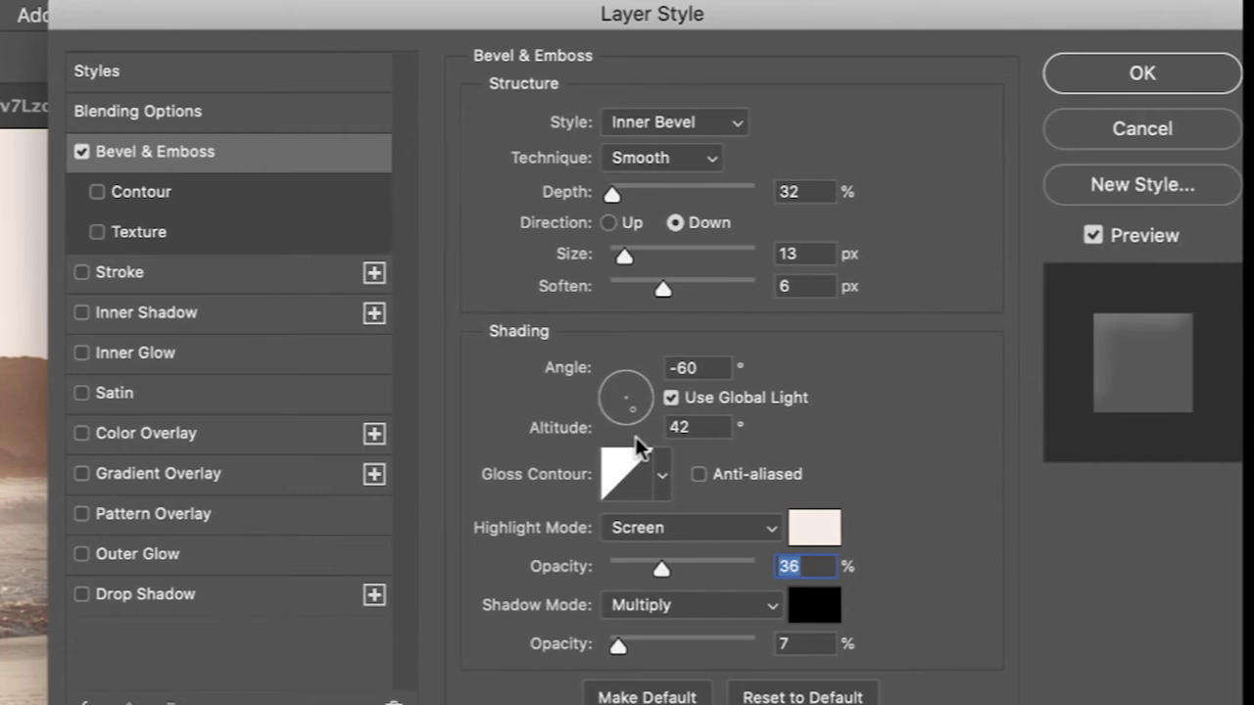
pyautogui.press('alt')
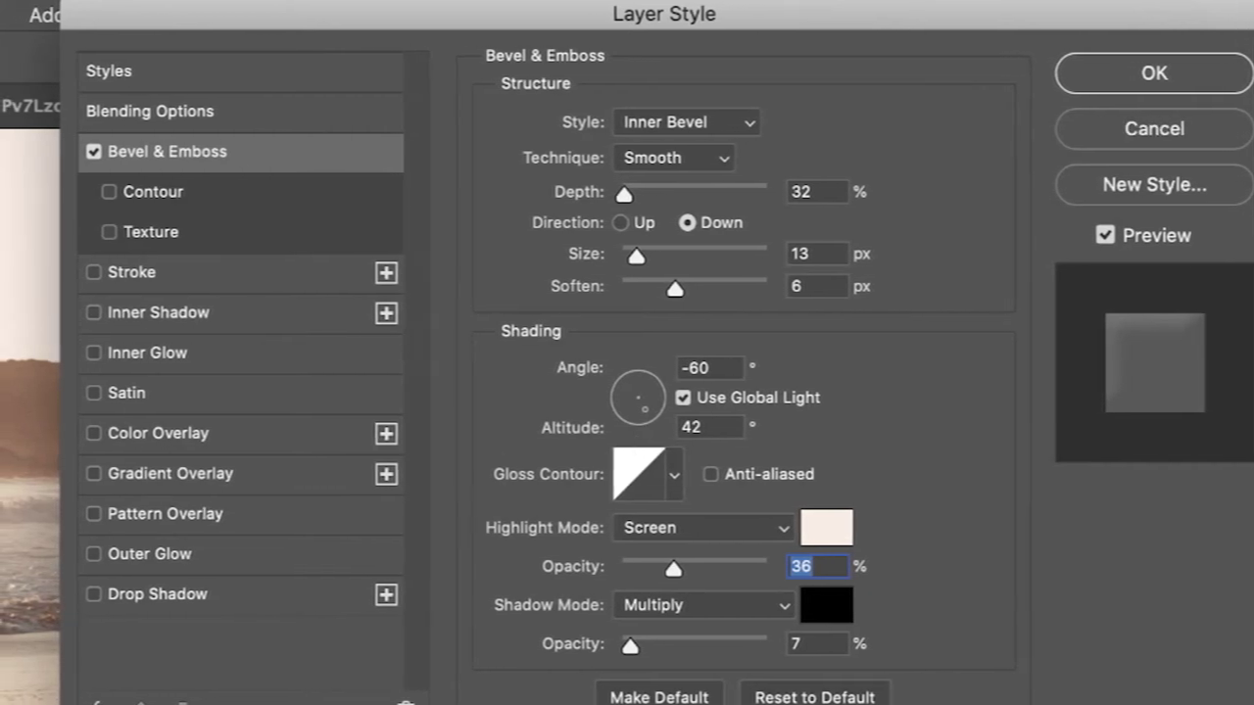
pyautogui.press('alt')
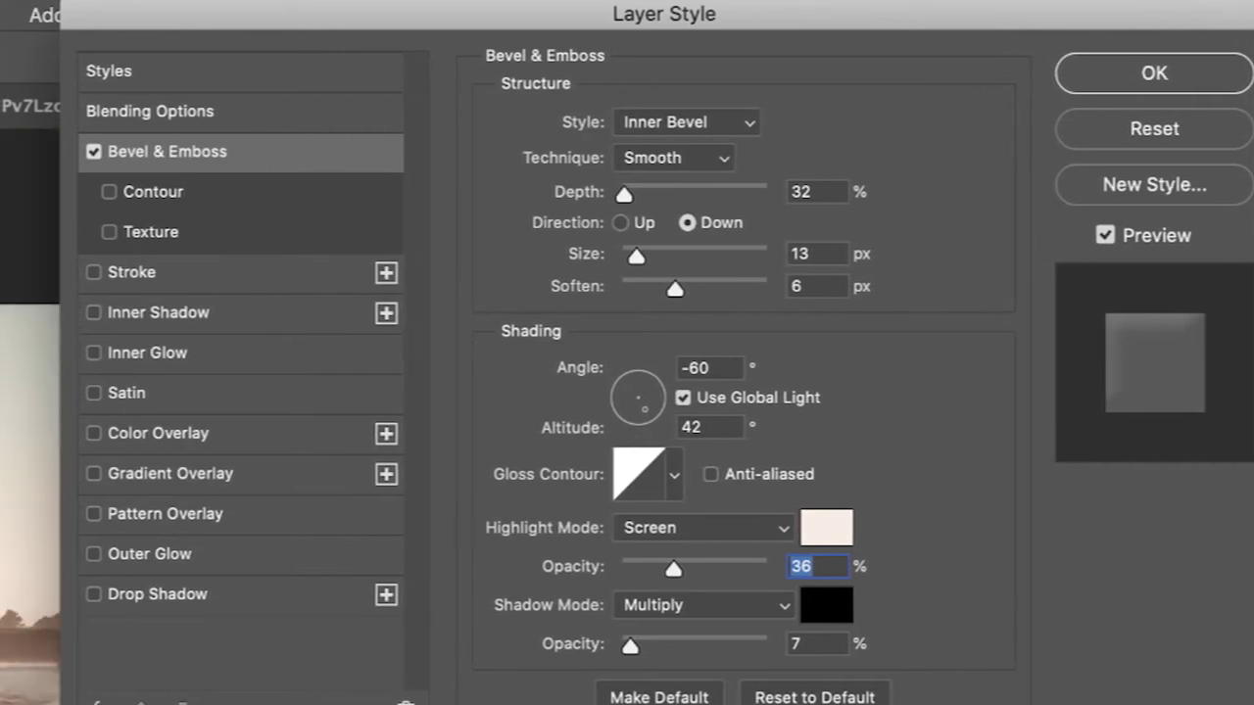
pyautogui.press('Return')
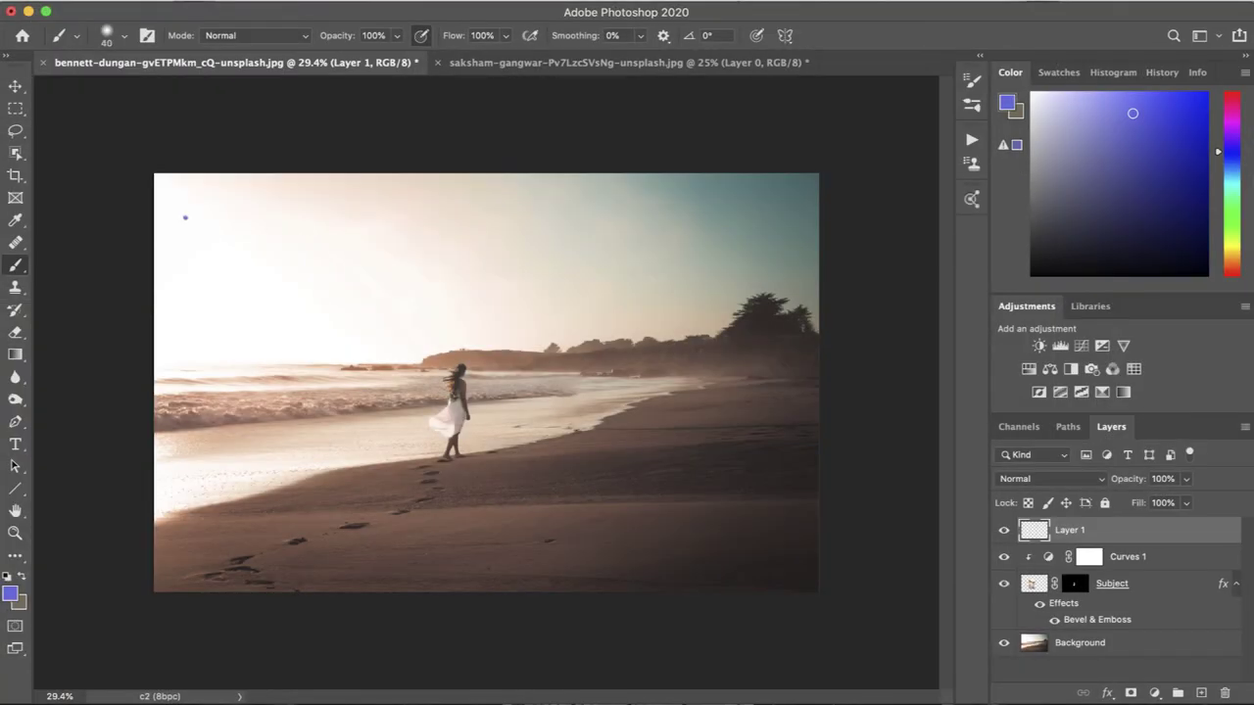
# - Paint two arrows on Layer 1 showing sunlight striking the woman and her head
pyautogui.moveTo(185, 218)
pyautogui.mouseDown()
pyautogui.moveTo(385, 346)
pyautogui.moveTo(280, 327)
pyautogui.mouseUp()
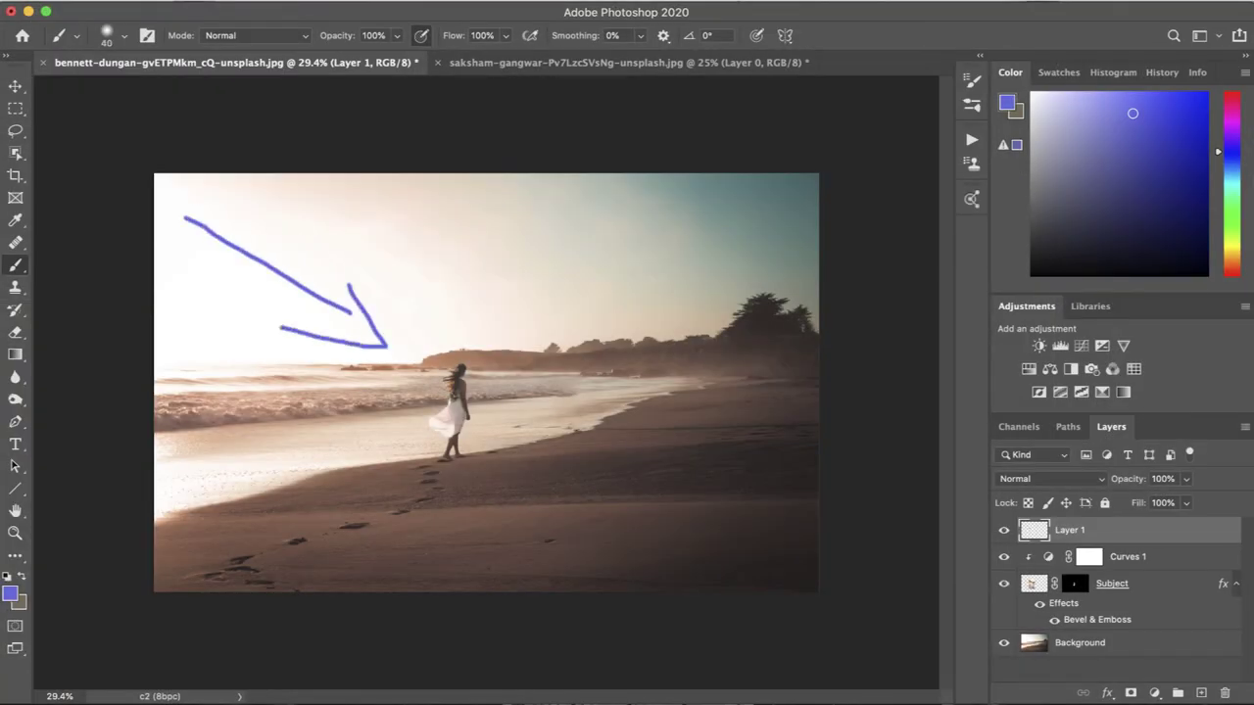
pyautogui.scroll(5, 287, 321)
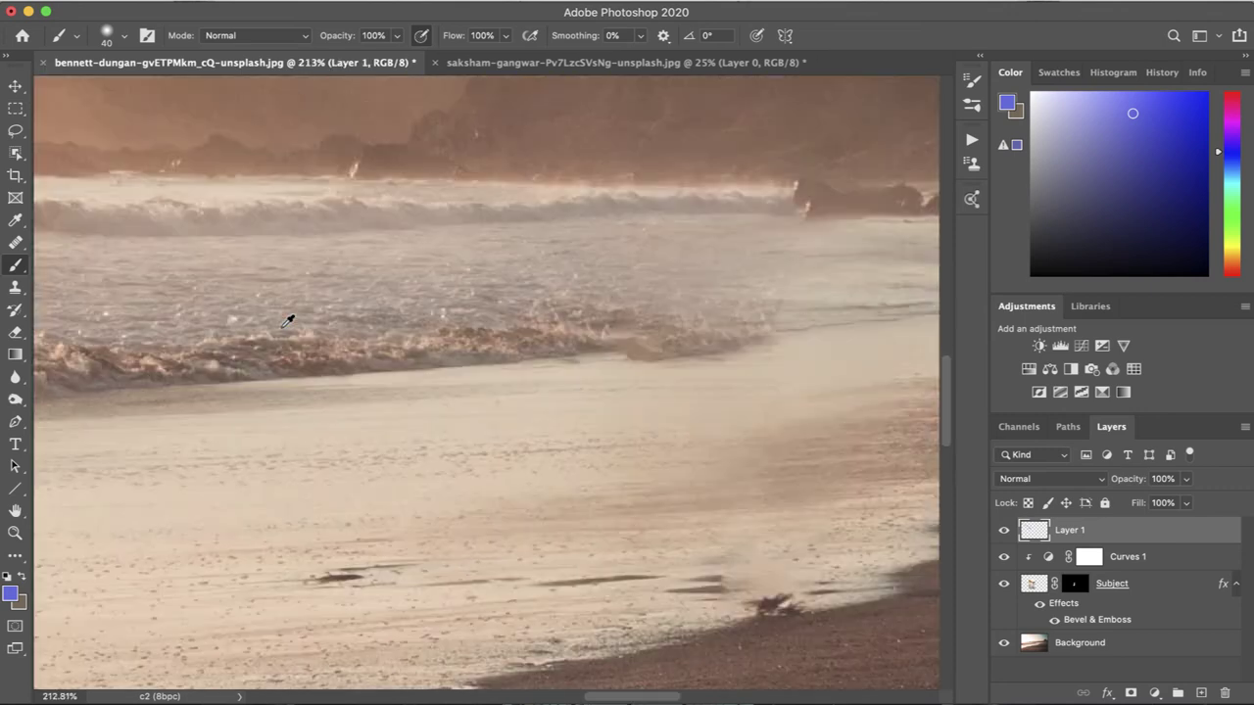
pyautogui.moveTo(197, 170)
pyautogui.mouseDown()
pyautogui.moveTo(289, 235)
pyautogui.moveTo(280, 266)
pyautogui.mouseUp()
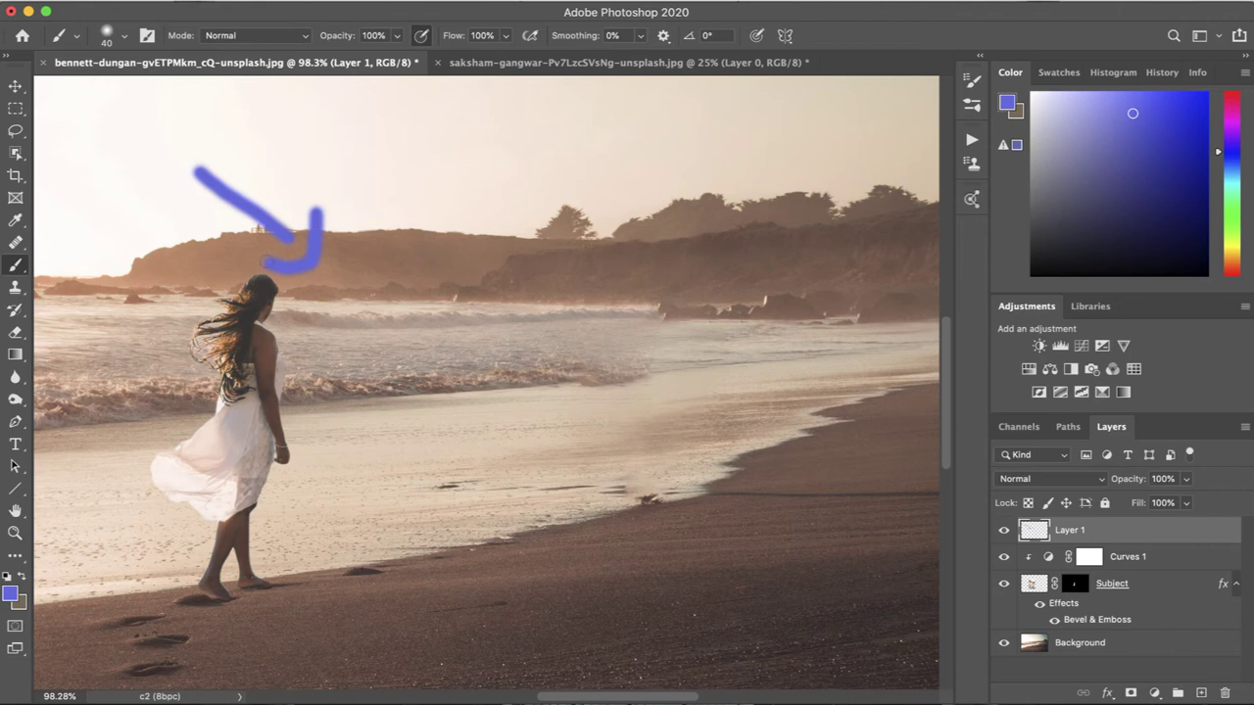
pyautogui.scroll(-5, 274, 321)
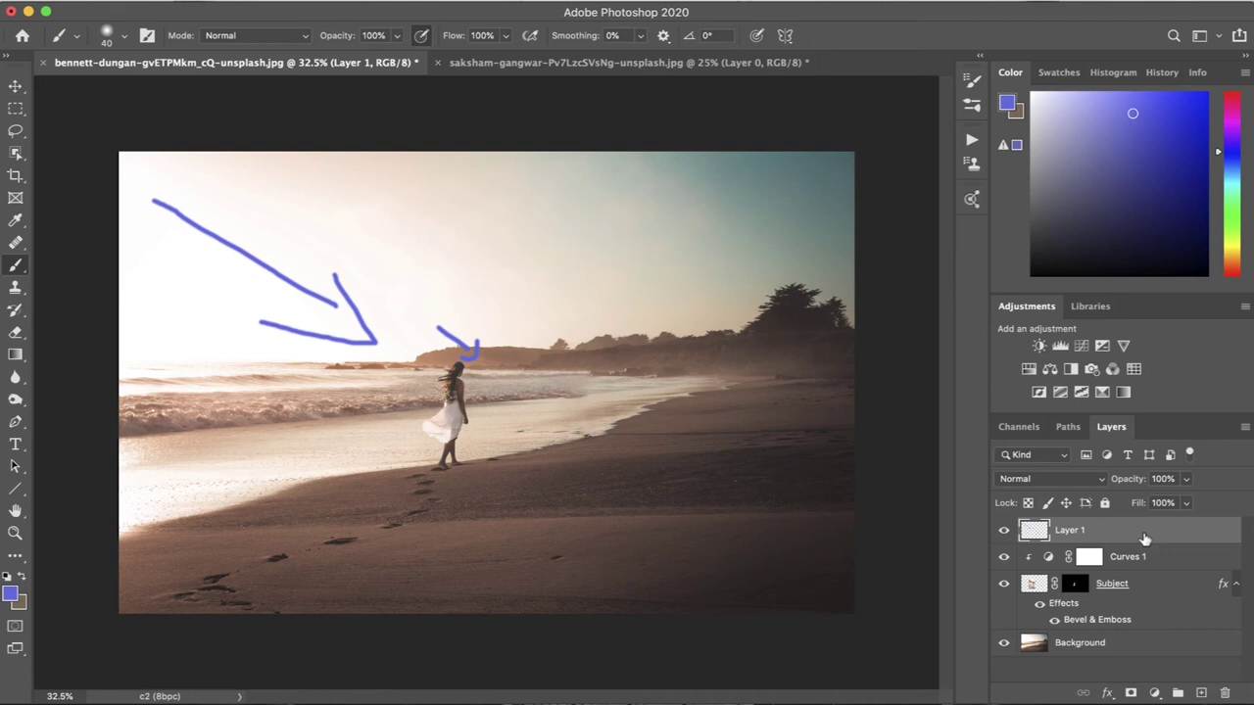
# - Delete the arrow layer, select Subject and fit the image to the window
pyautogui.press('Delete')
pyautogui.click(1189, 556)
pyautogui.hotkey('ctrl', '0')
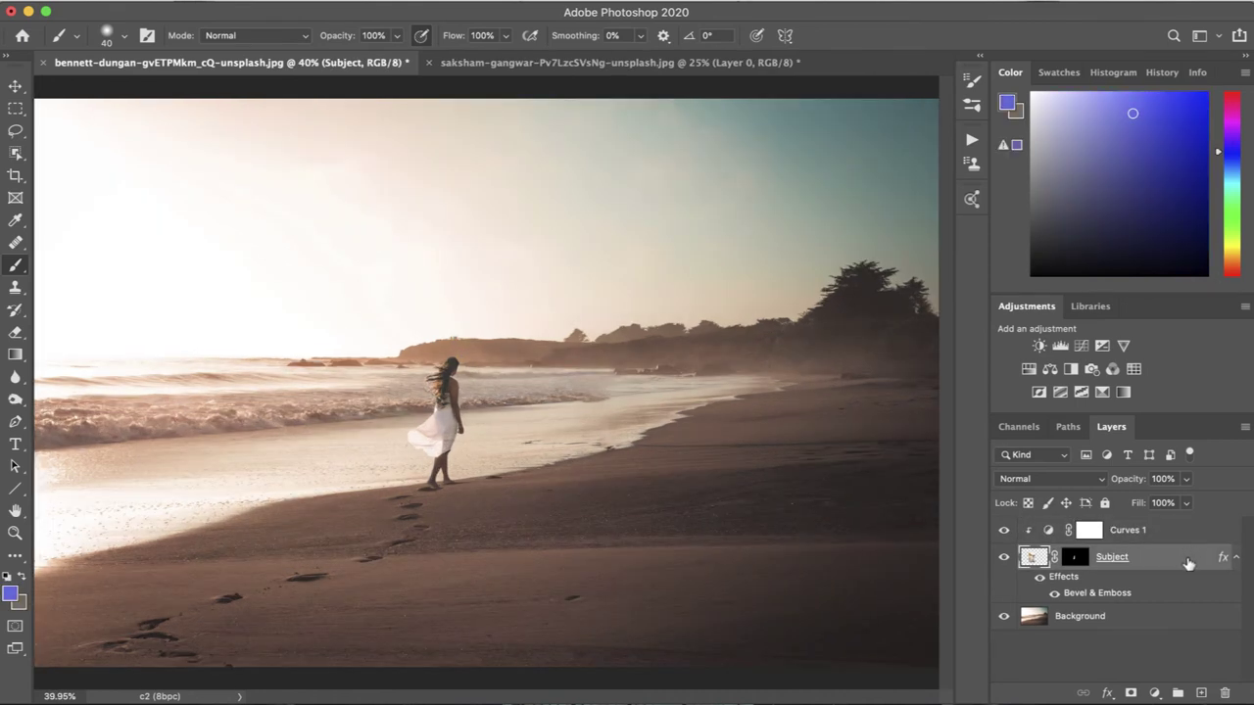
# - Reopen Subject's Bevel & Emboss settings and lower the light to -42° angle, 32° altitude
pyautogui.rightClick(1184, 560)
pyautogui.click(1017, 21)
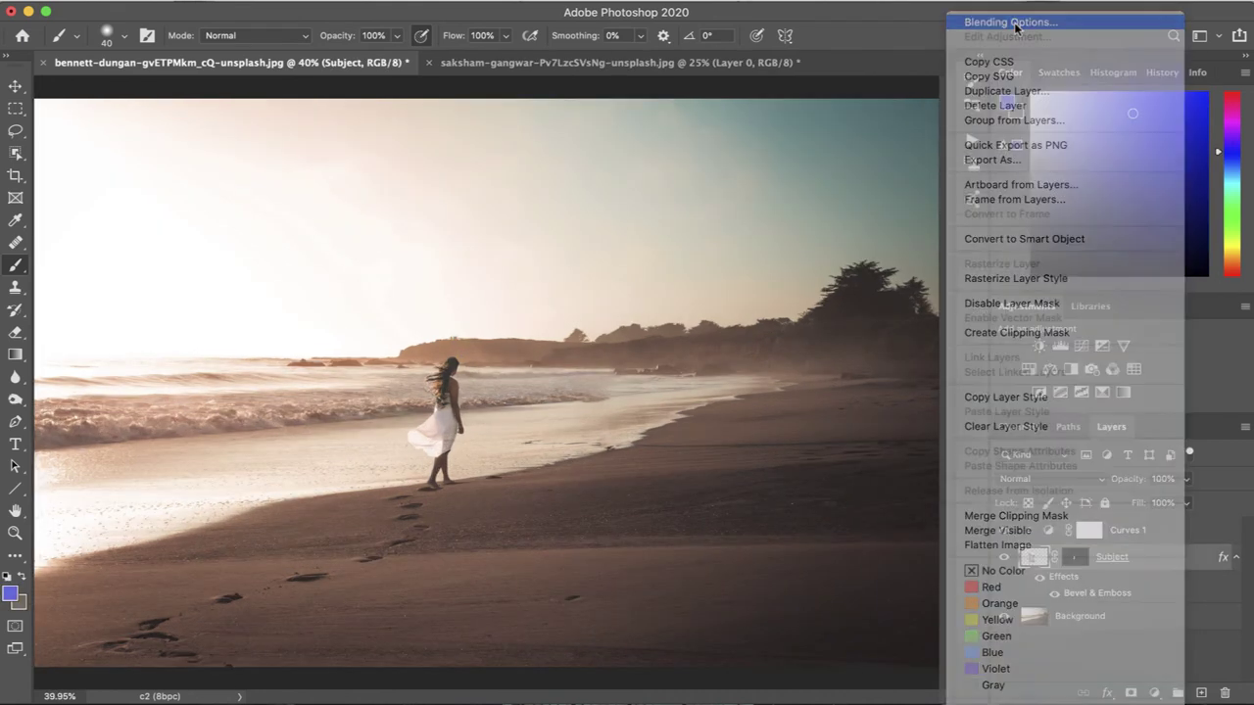
pyautogui.scroll(8, 507, 366)
pyautogui.click(662, 89)
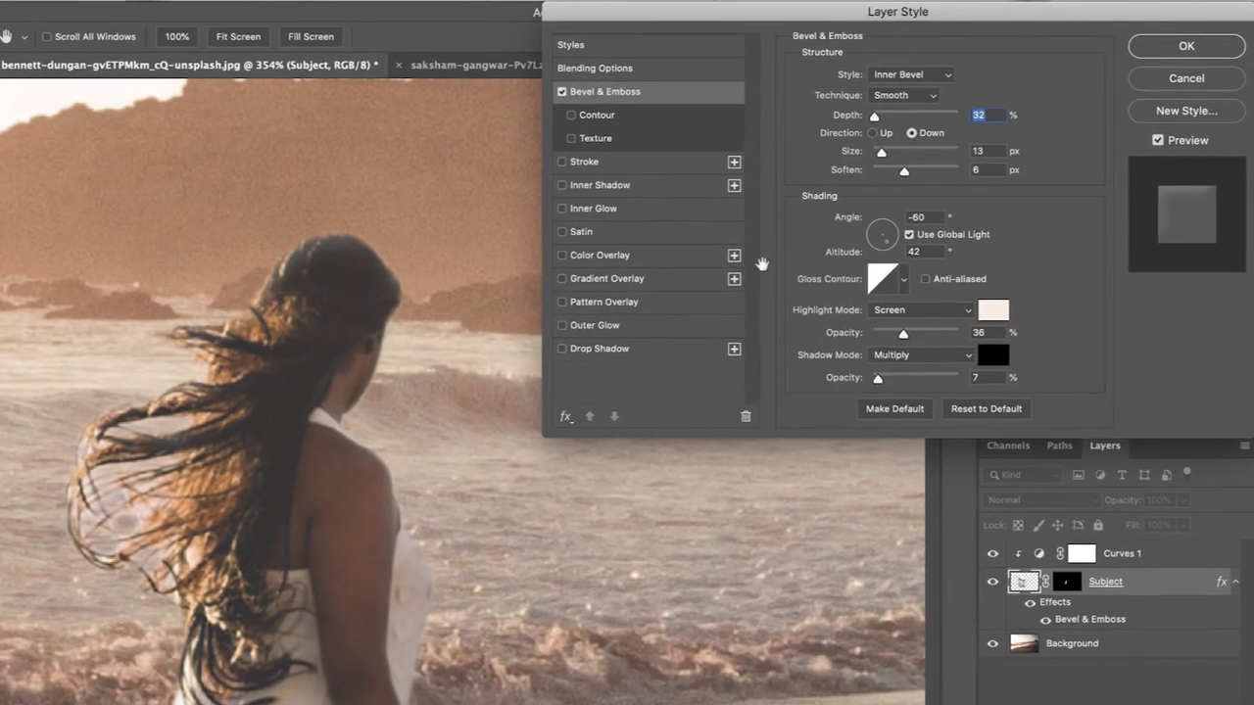
pyautogui.scroll(-4, 359, 334)
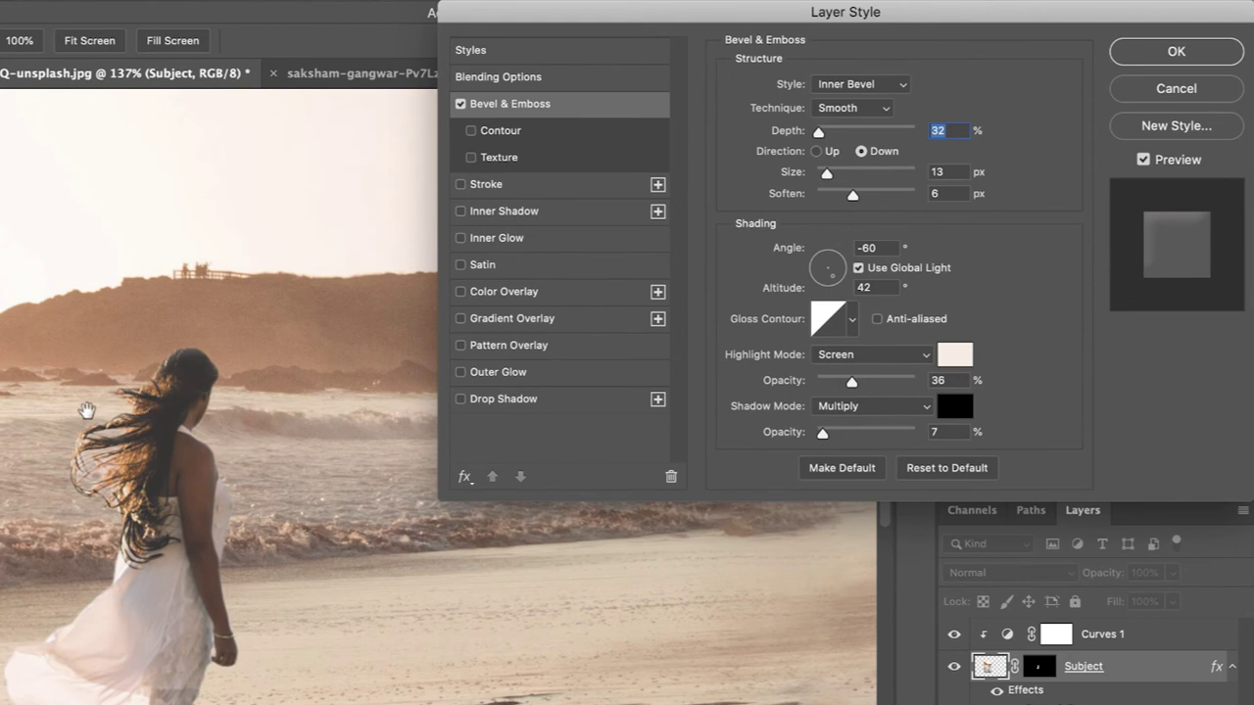
pyautogui.scroll(4, 124, 400)
pyautogui.moveTo(833, 284); pyautogui.dragTo(835, 274)
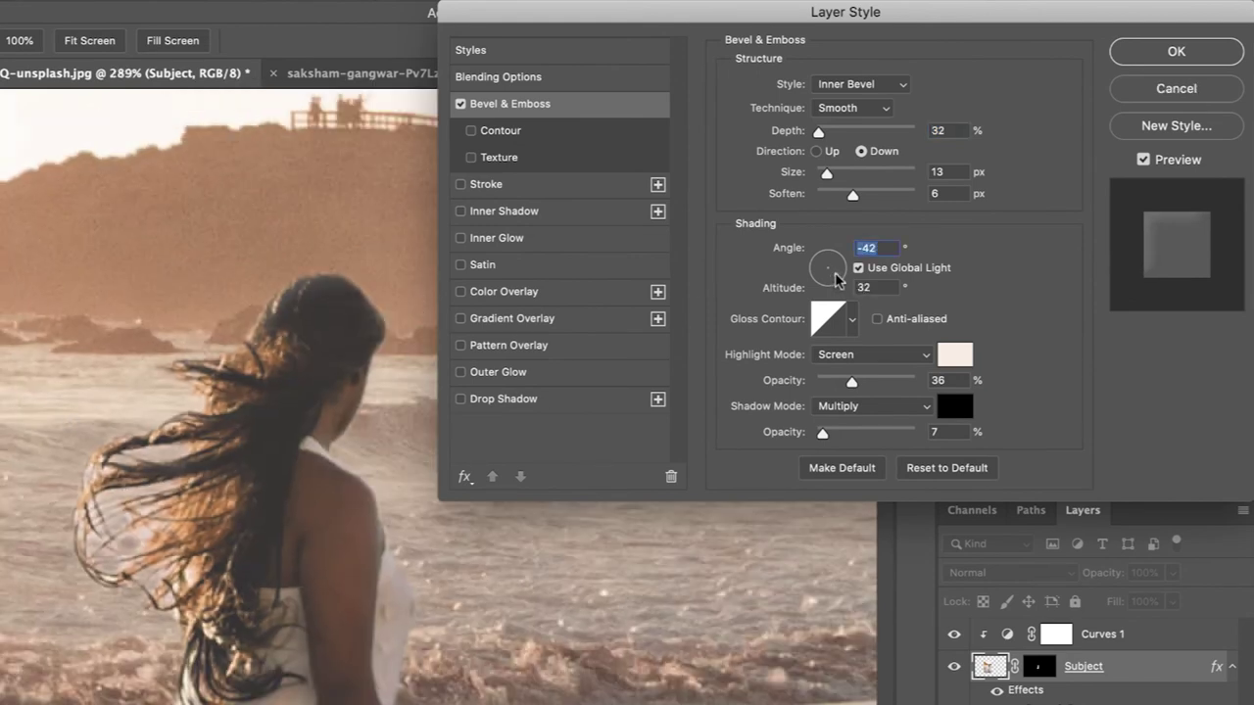
pyautogui.scroll(2, 836, 280)
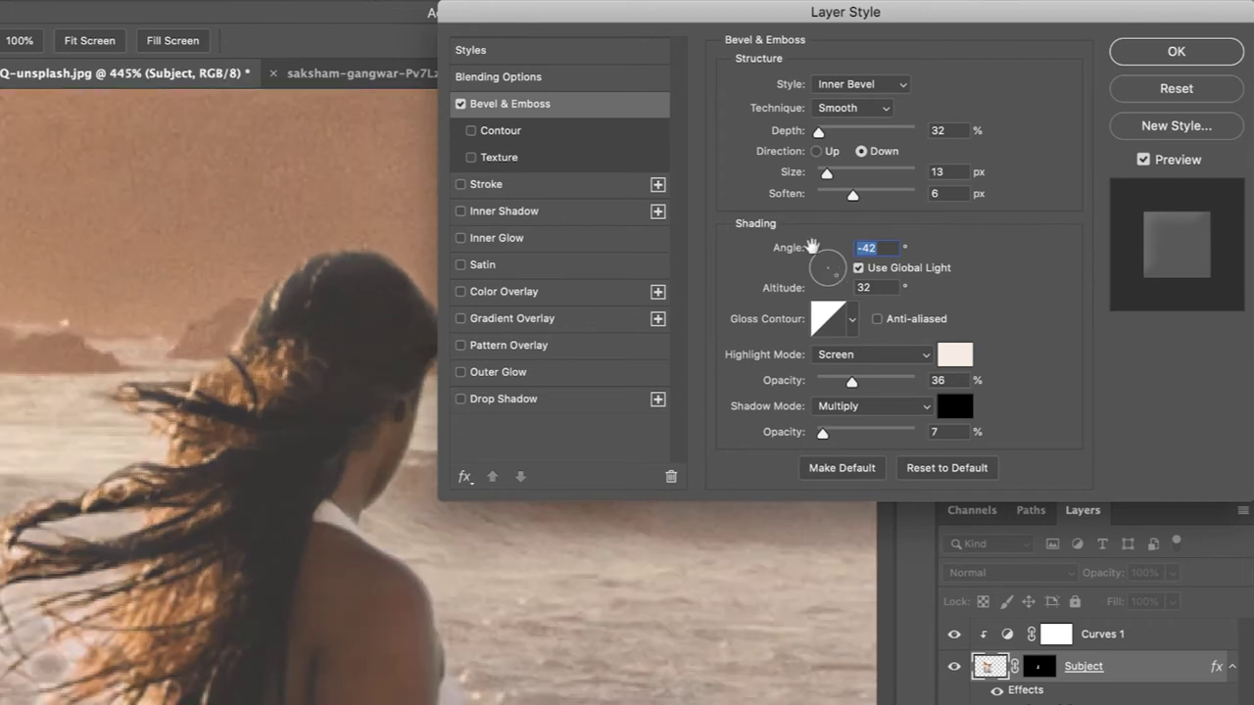
pyautogui.moveTo(620, 22); pyautogui.dragTo(620, 33)
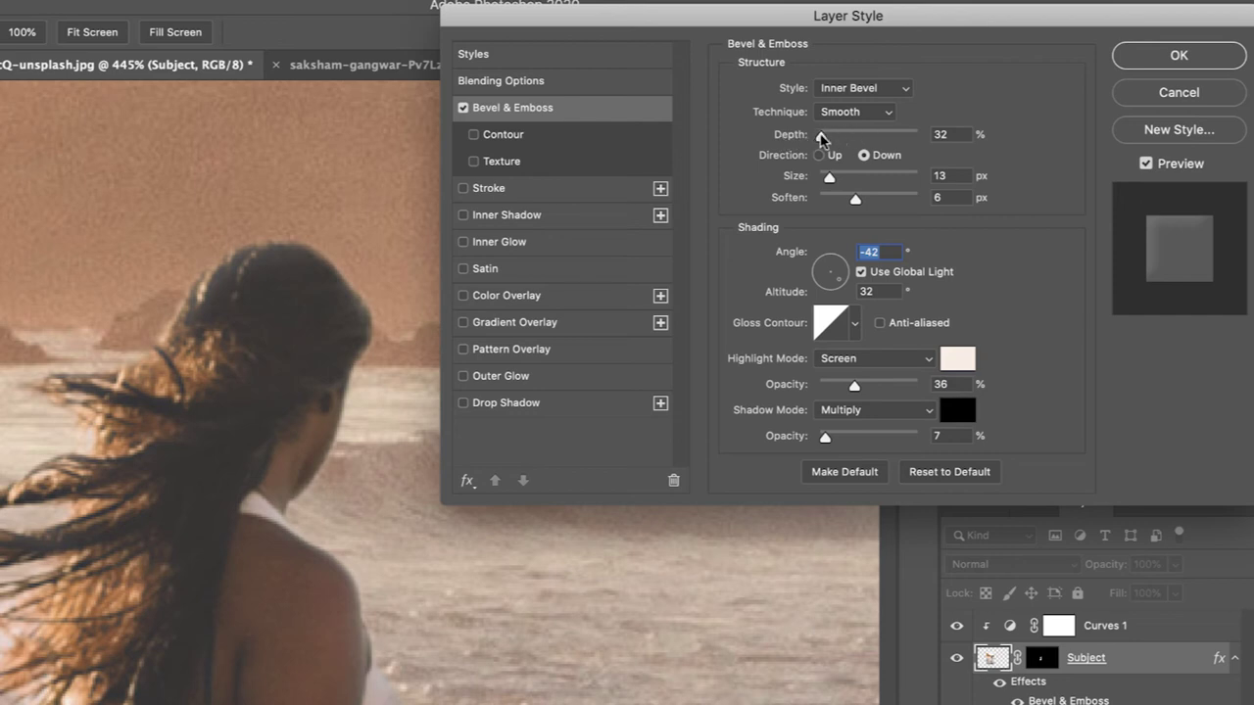
# - Set bevel Depth 84%, Size 9 px, Soften 11 px, and sample a sunset highlight colour
pyautogui.moveTo(821, 137); pyautogui.dragTo(834, 138)
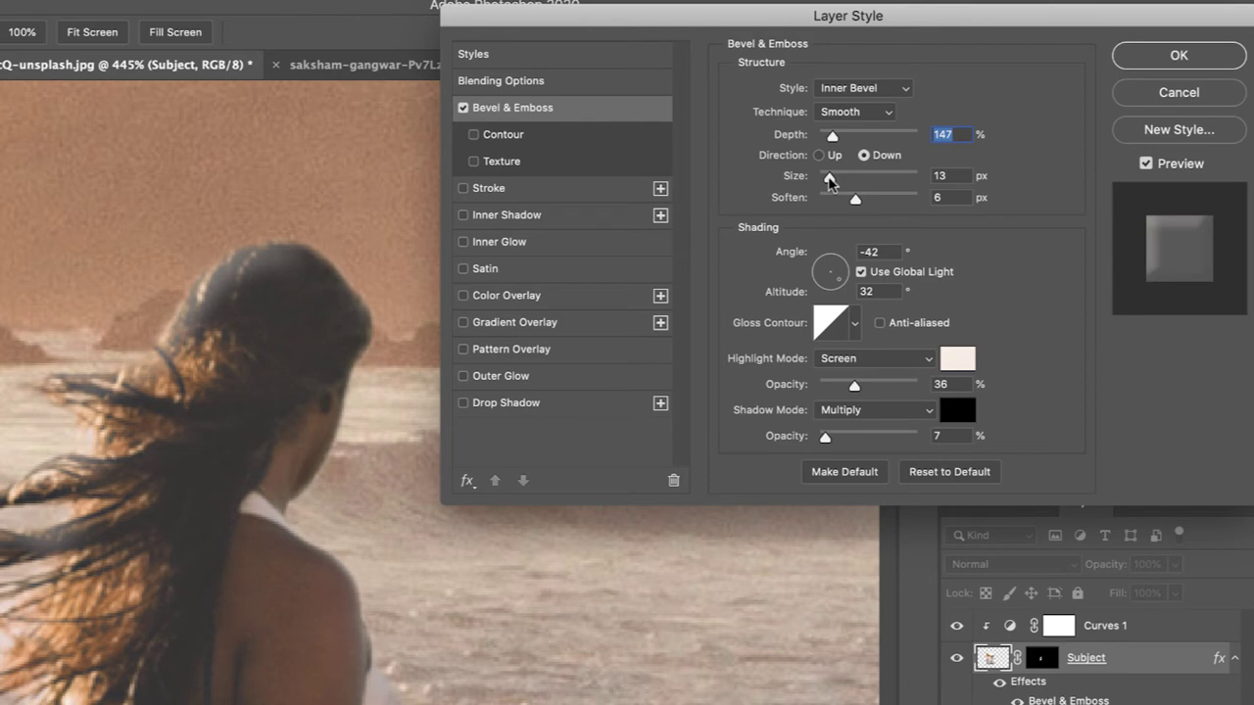
pyautogui.moveTo(829, 182); pyautogui.dragTo(825, 181)
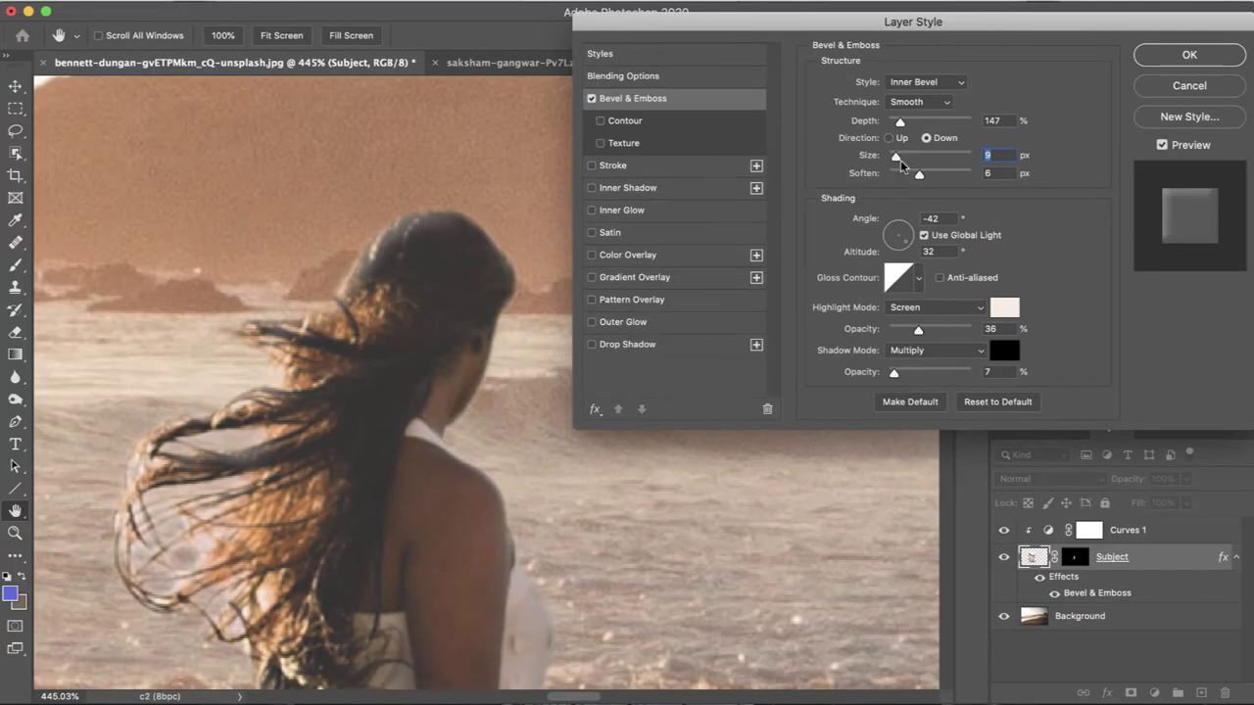
pyautogui.moveTo(919, 173); pyautogui.dragTo(946, 174)
pyautogui.moveTo(899, 120); pyautogui.dragTo(893, 122)
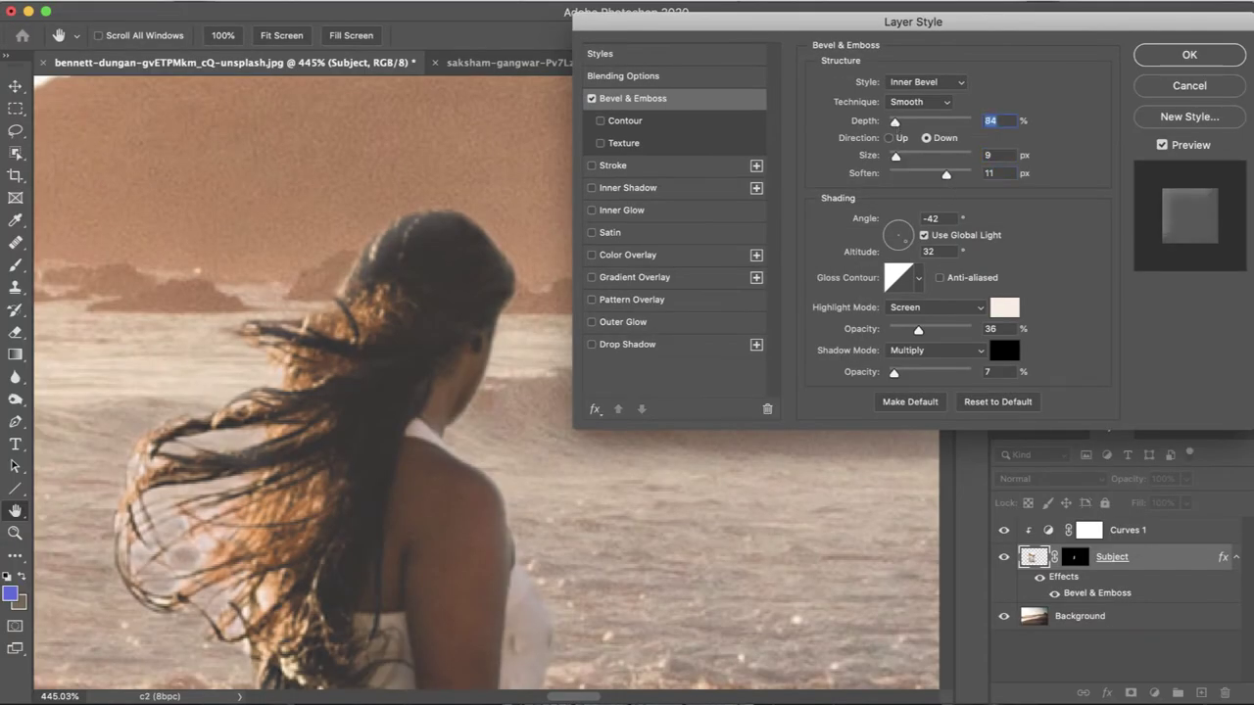
pyautogui.click(1002, 311)
pyautogui.click(297, 196)
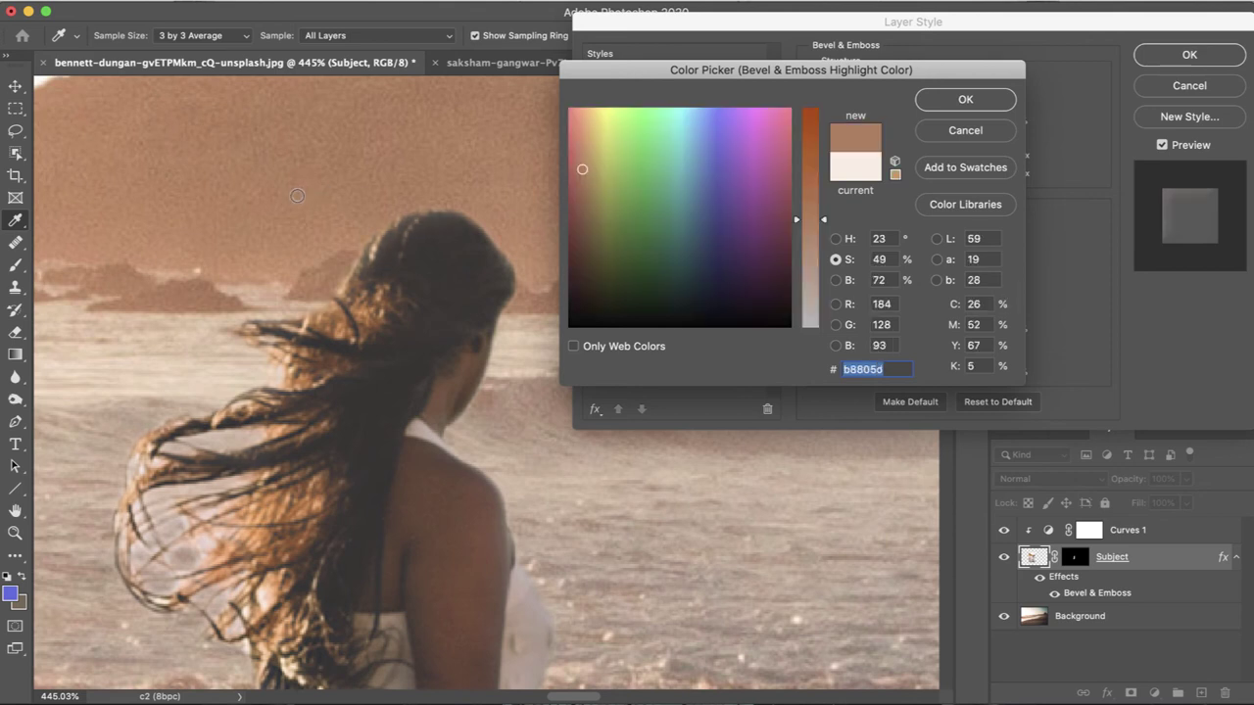
# - Boost the sampled highlight's saturation and brightness into a warm peach orange and confirm it
pyautogui.moveTo(798, 222); pyautogui.dragTo(795, 135)
pyautogui.click(835, 280)
pyautogui.press('Return')
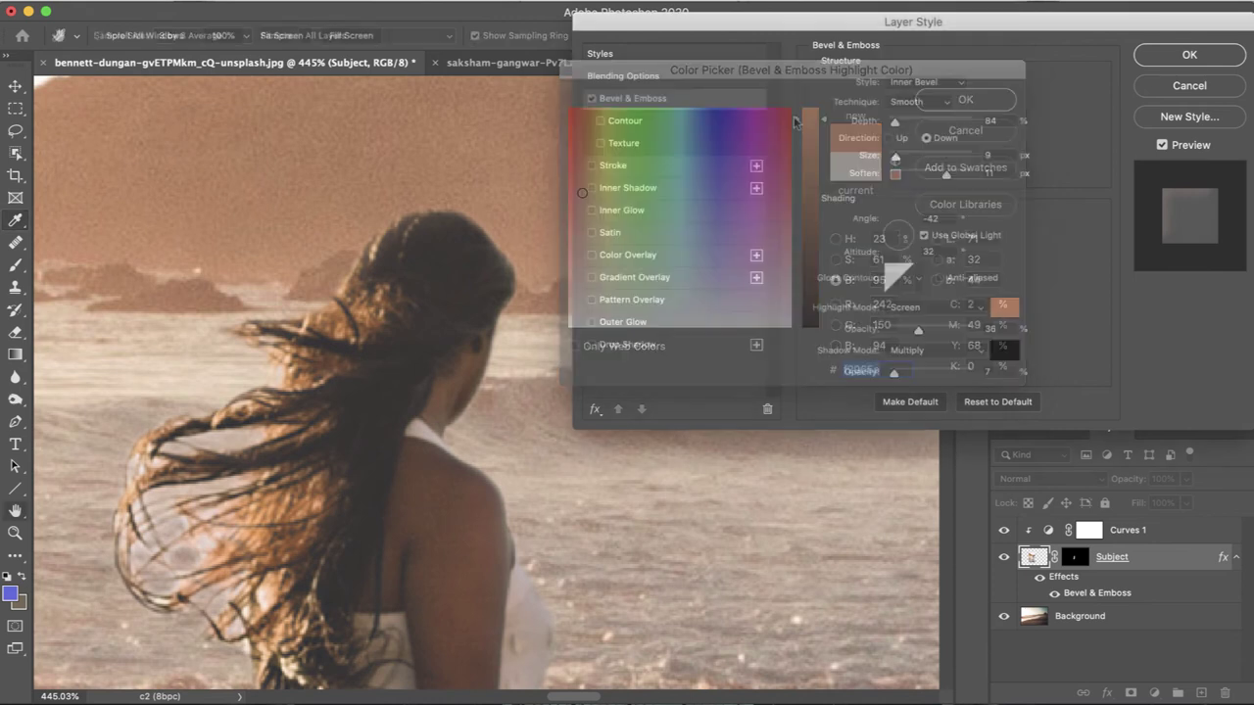
# - Set the bevel Shadow Mode opacity to 11% and toggle the bevel off to compare
pyautogui.moveTo(893, 374); pyautogui.dragTo(898, 378)
pyautogui.scroll(-3, 375, 484)
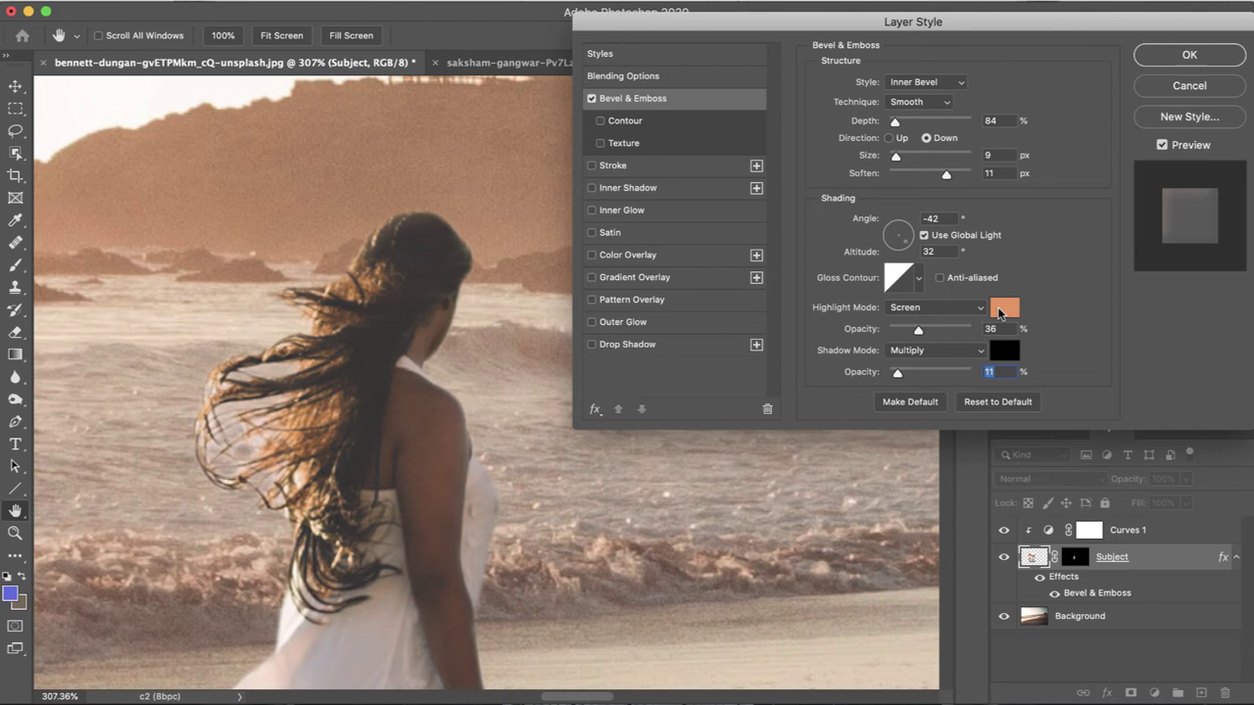
pyautogui.click(591, 98)
pyautogui.scroll(-1, 420, 322)
pyautogui.scroll(-6, 420, 329)
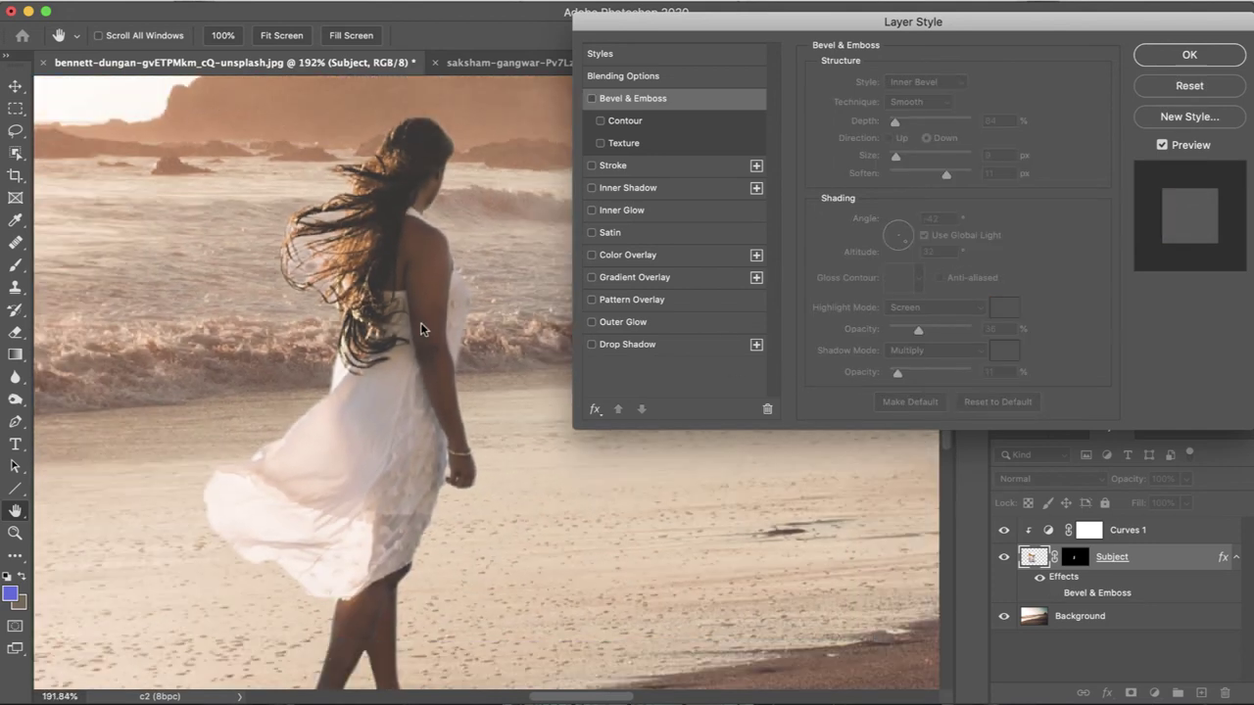
pyautogui.press('super+z')
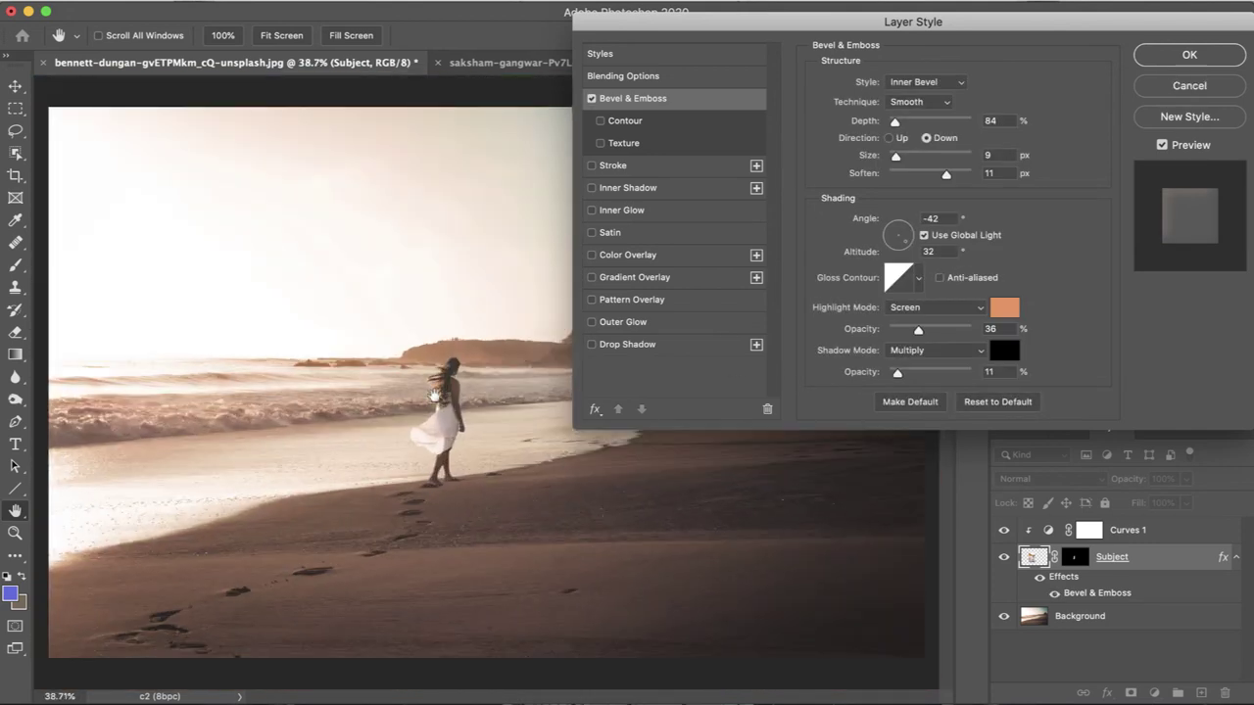
# - Compare Subject with Bevel & Emboss off and on, then add a Satin effect
pyautogui.scroll(7, 435, 392)
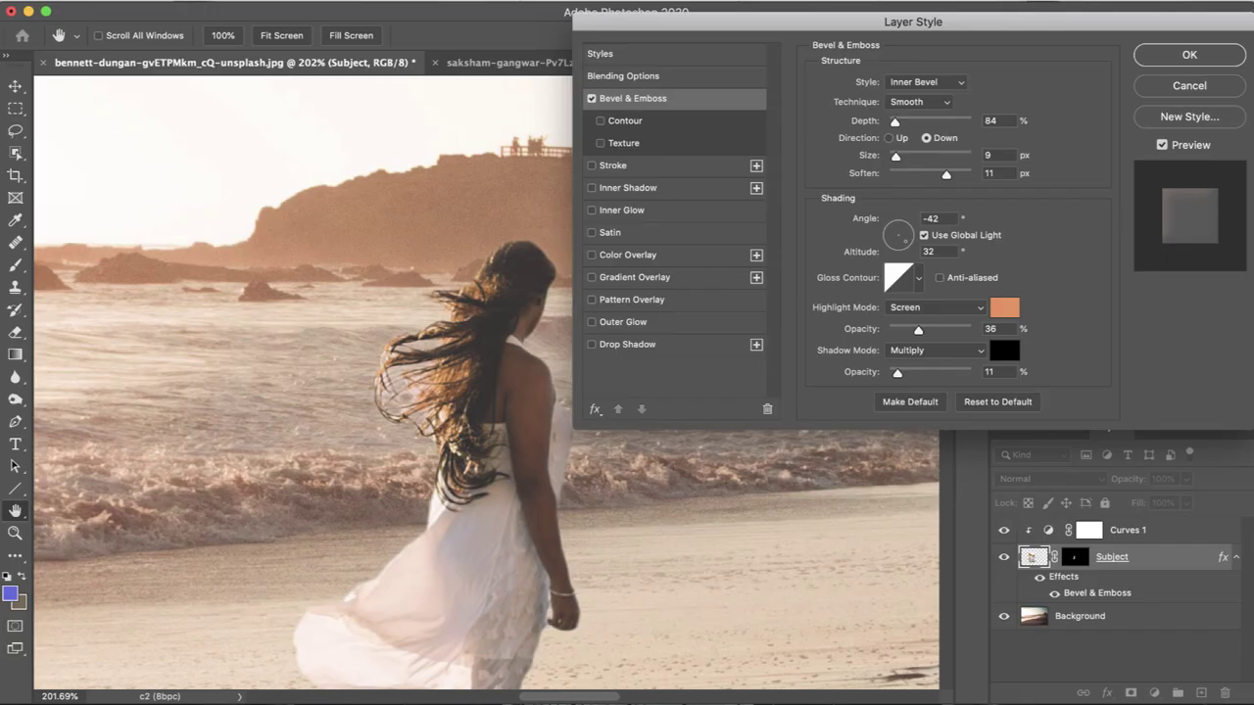
pyautogui.click(591, 99)
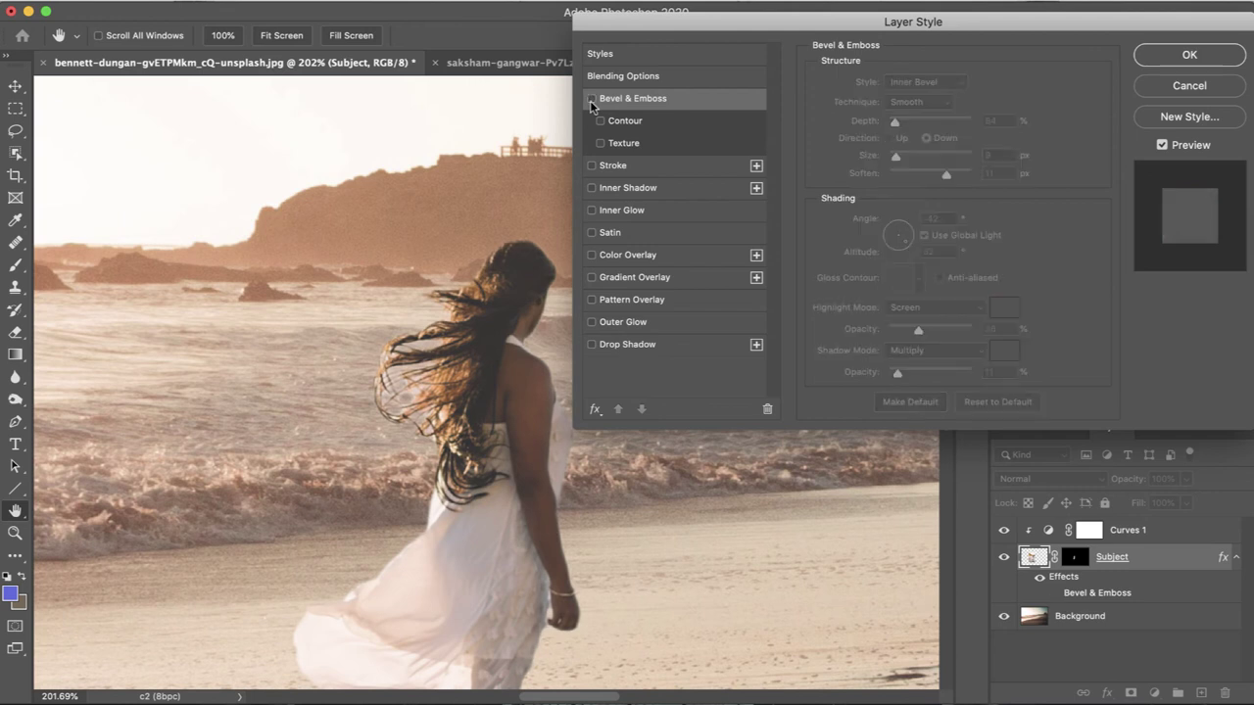
pyautogui.click(591, 99)
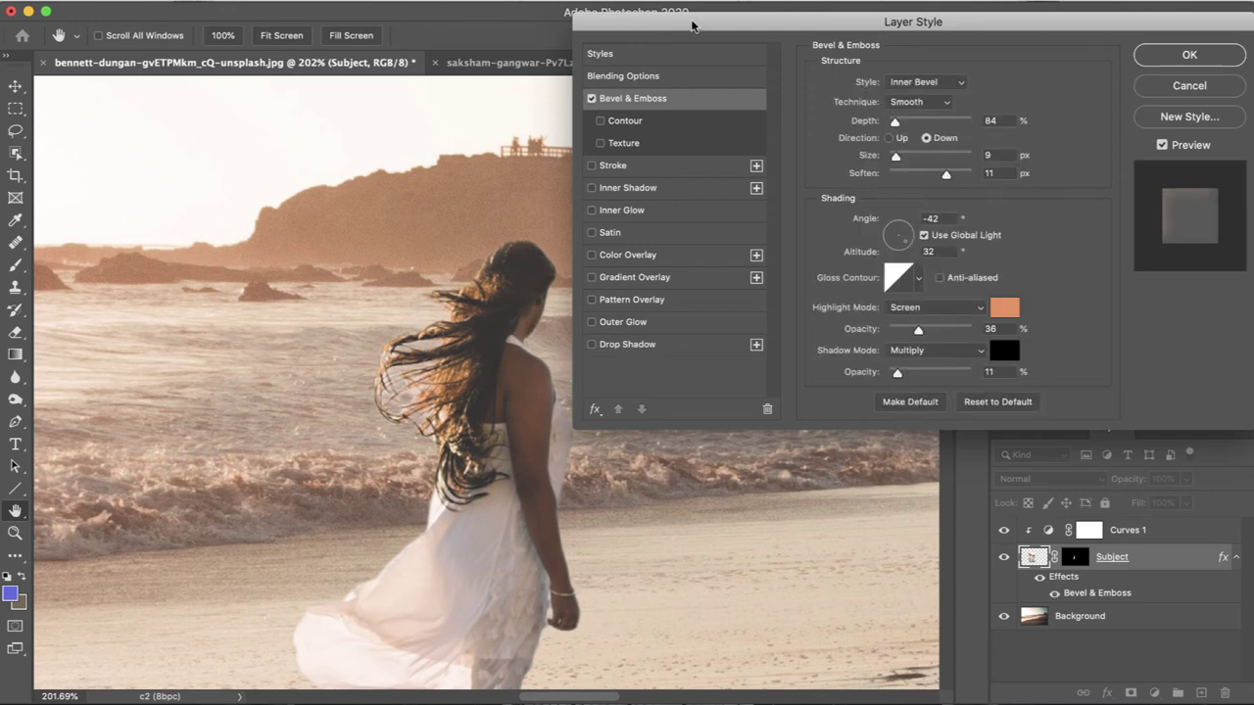
pyautogui.moveTo(698, 23)
pyautogui.mouseDown()
pyautogui.moveTo(710, 35)
pyautogui.moveTo(692, 21)
pyautogui.mouseUp()
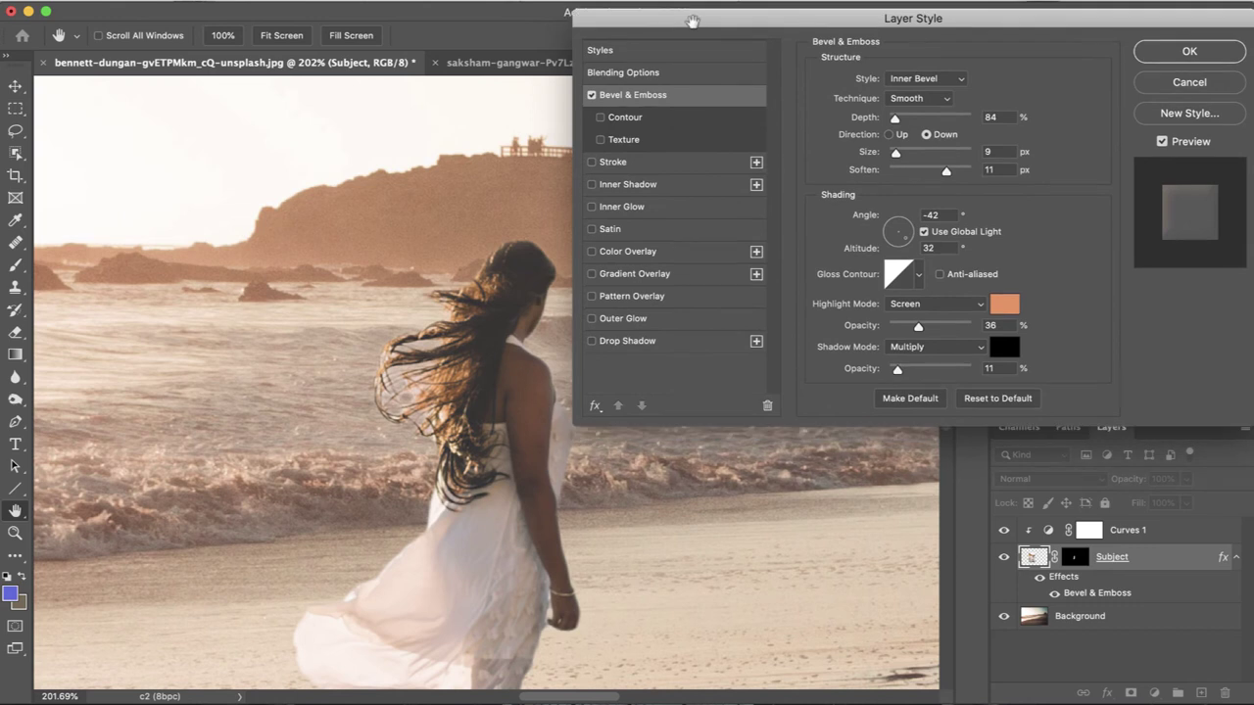
pyautogui.scroll(-3, 475, 438)
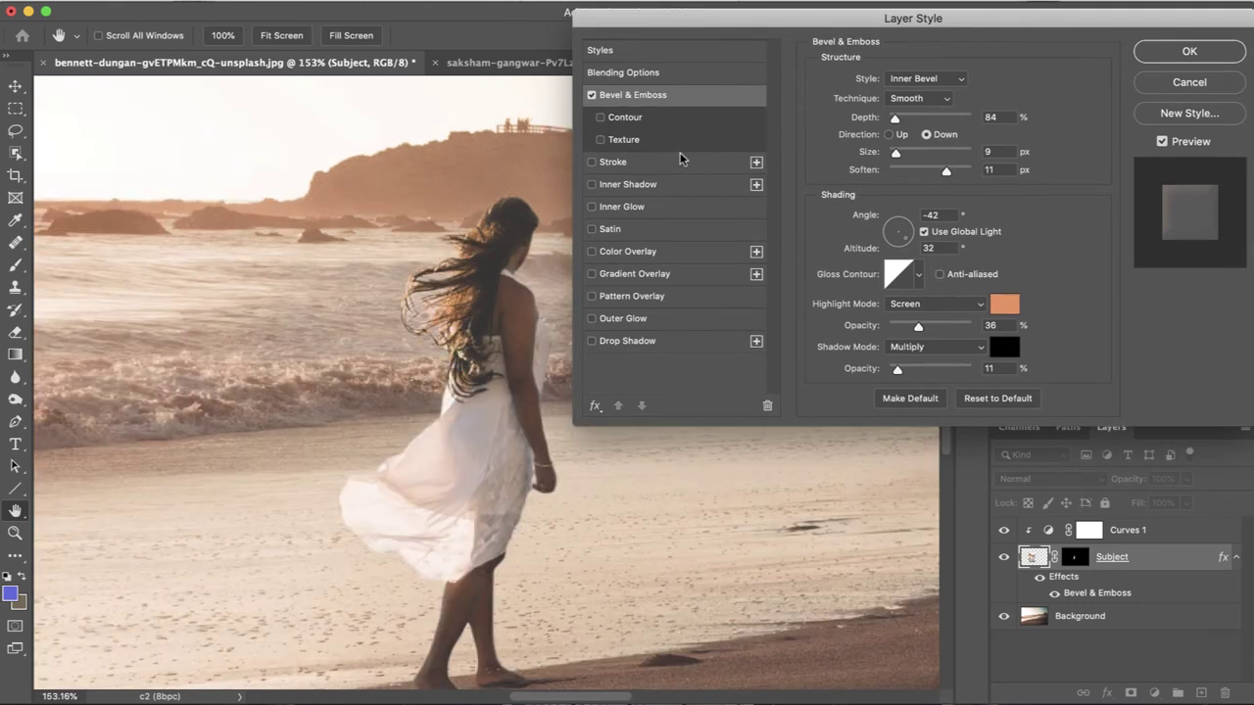
pyautogui.moveTo(775, 28); pyautogui.dragTo(786, 11)
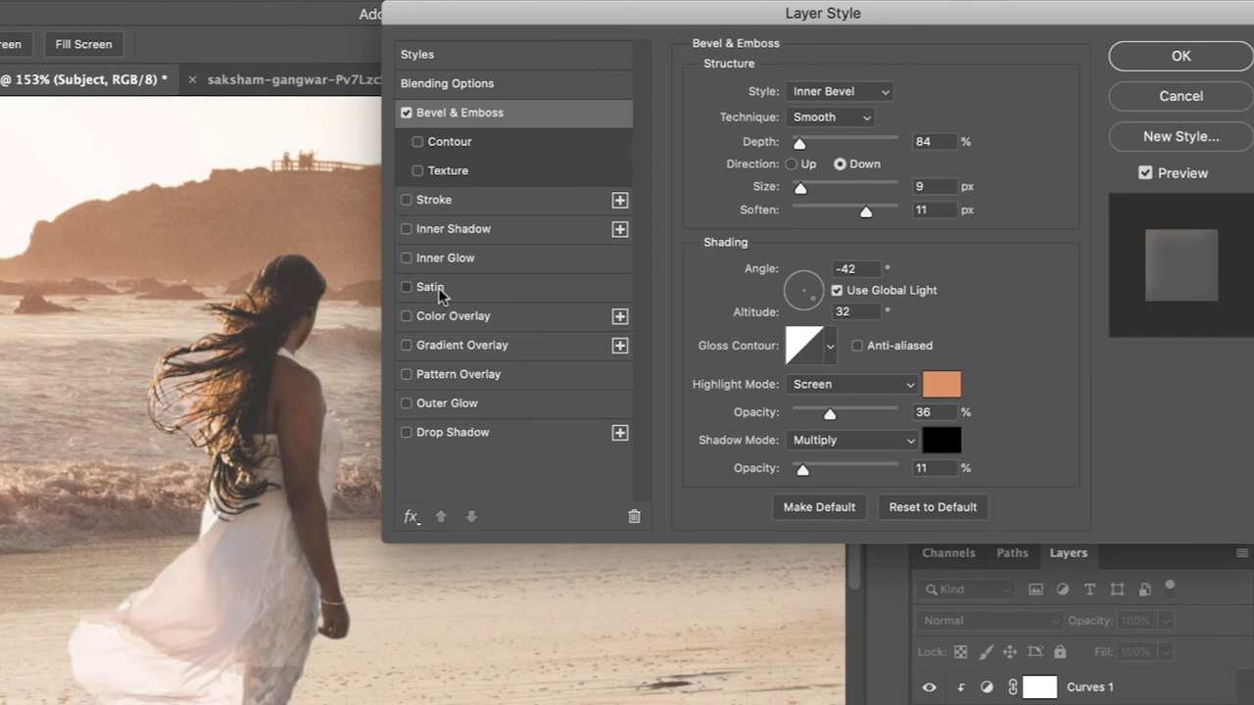
pyautogui.click(431, 287)
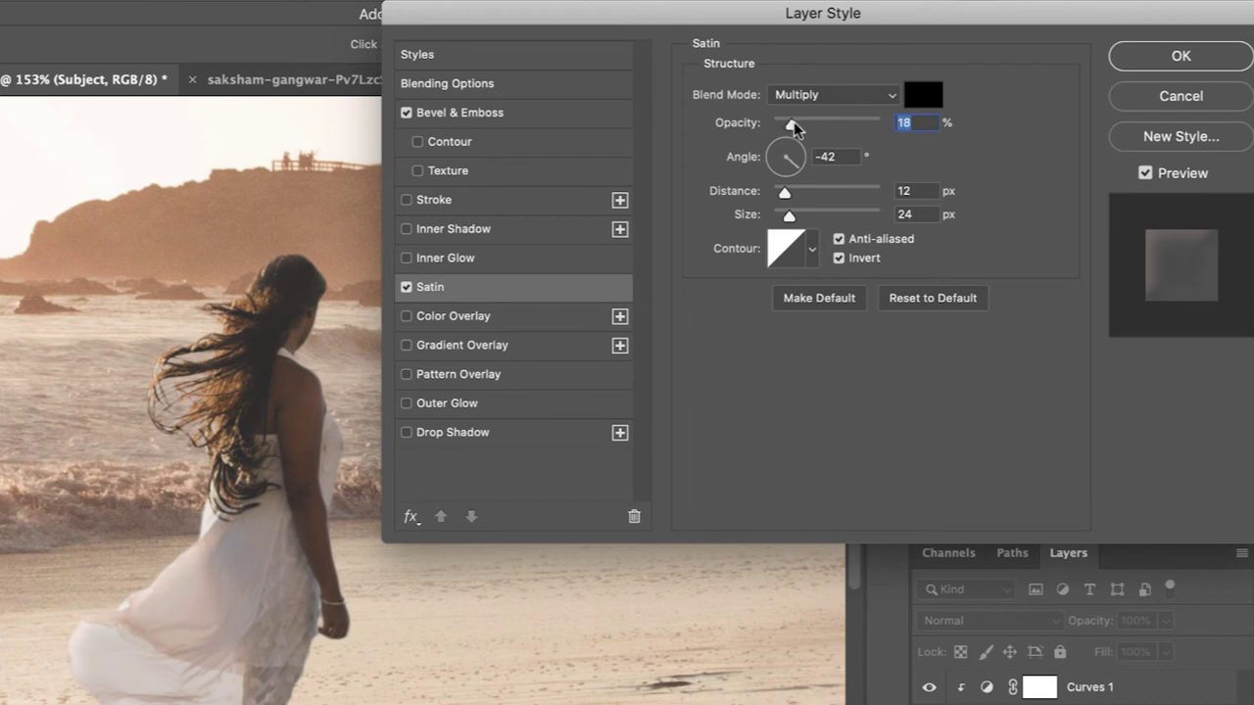
# - Set the black Satin to 17% opacity, -45° angle, 18 px distance and 35 px size
pyautogui.moveTo(794, 121)
pyautogui.mouseDown()
pyautogui.moveTo(858, 126)
pyautogui.moveTo(783, 124)
pyautogui.mouseUp()
pyautogui.click(915, 102)
pyautogui.click(916, 125)
pyautogui.scroll(-4, 347, 562)
pyautogui.click(406, 288)
pyautogui.click(792, 164)
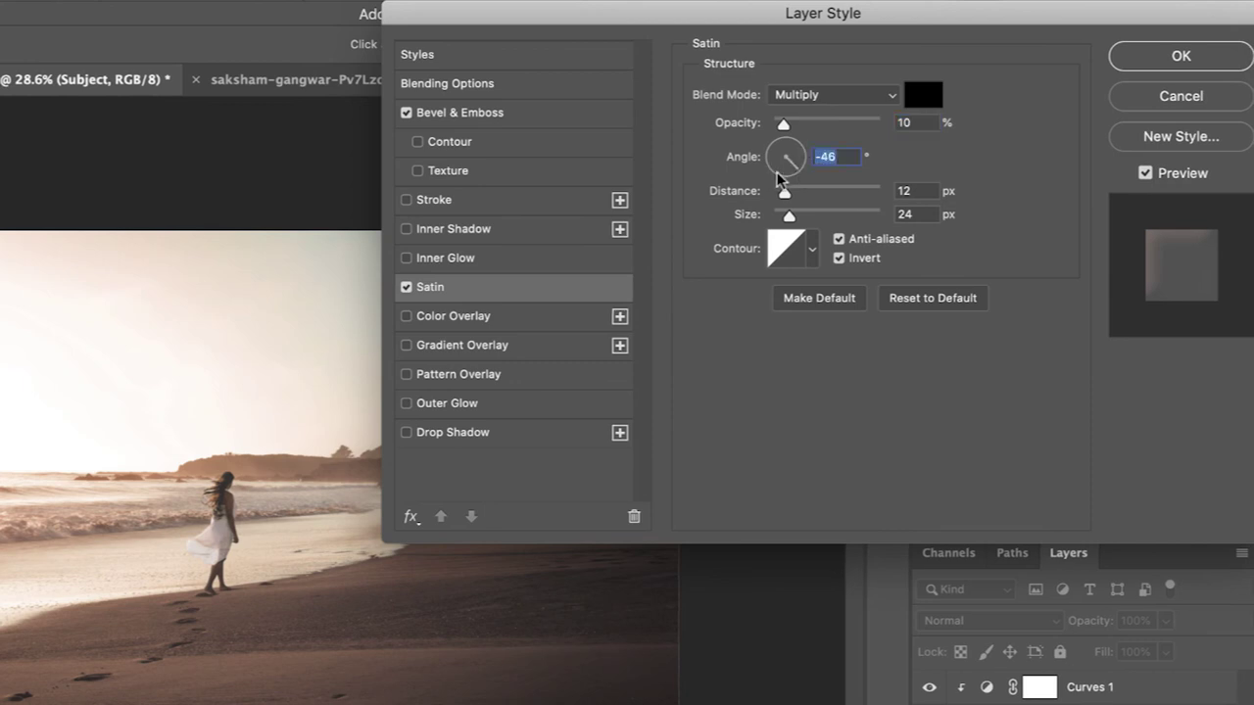
pyautogui.moveTo(796, 174); pyautogui.dragTo(798, 176)
pyautogui.scroll(5, 229, 549)
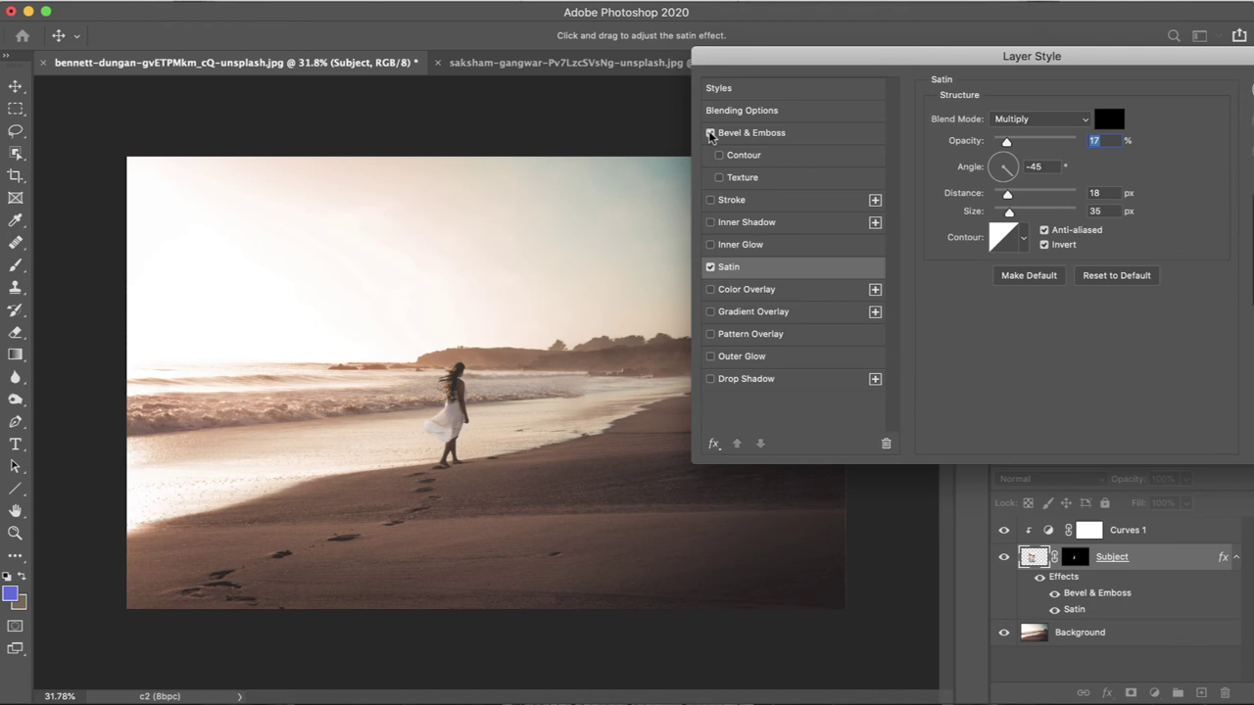
# - Compare Subject with Satin and Bevel & Emboss toggled, then accept the layer style with OK
pyautogui.click(710, 266)
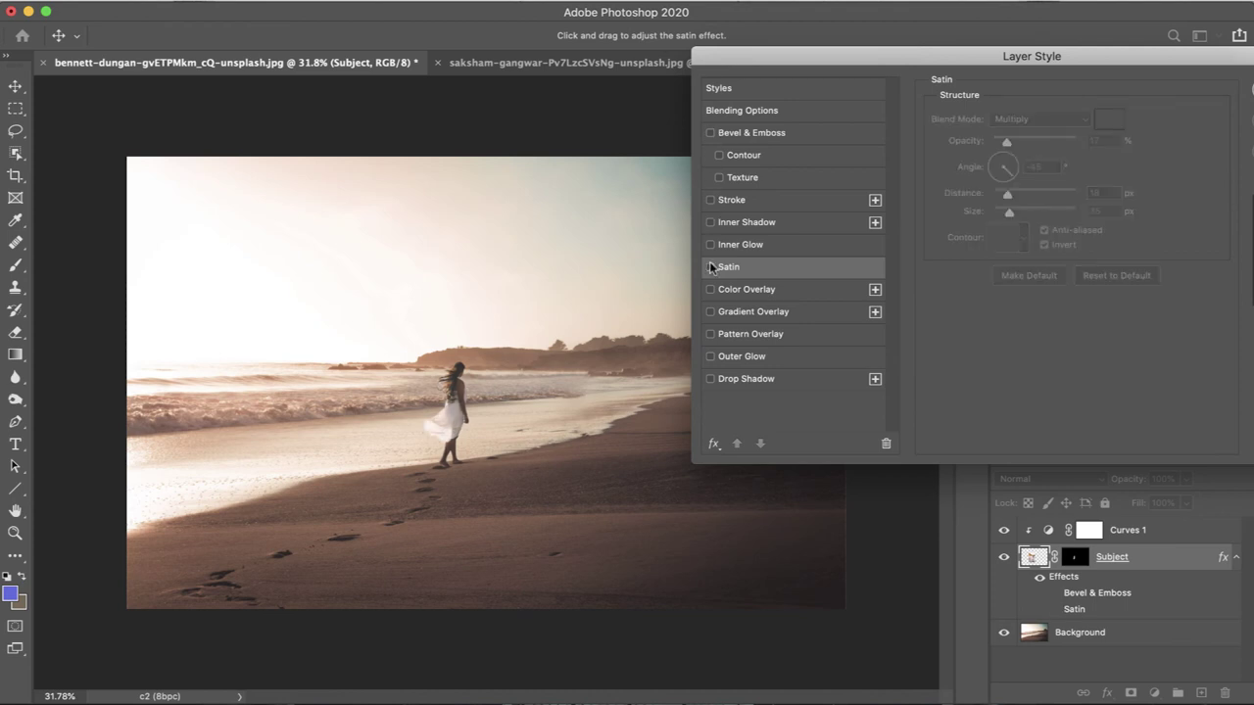
pyautogui.click(710, 132)
pyautogui.scroll(5, 462, 402)
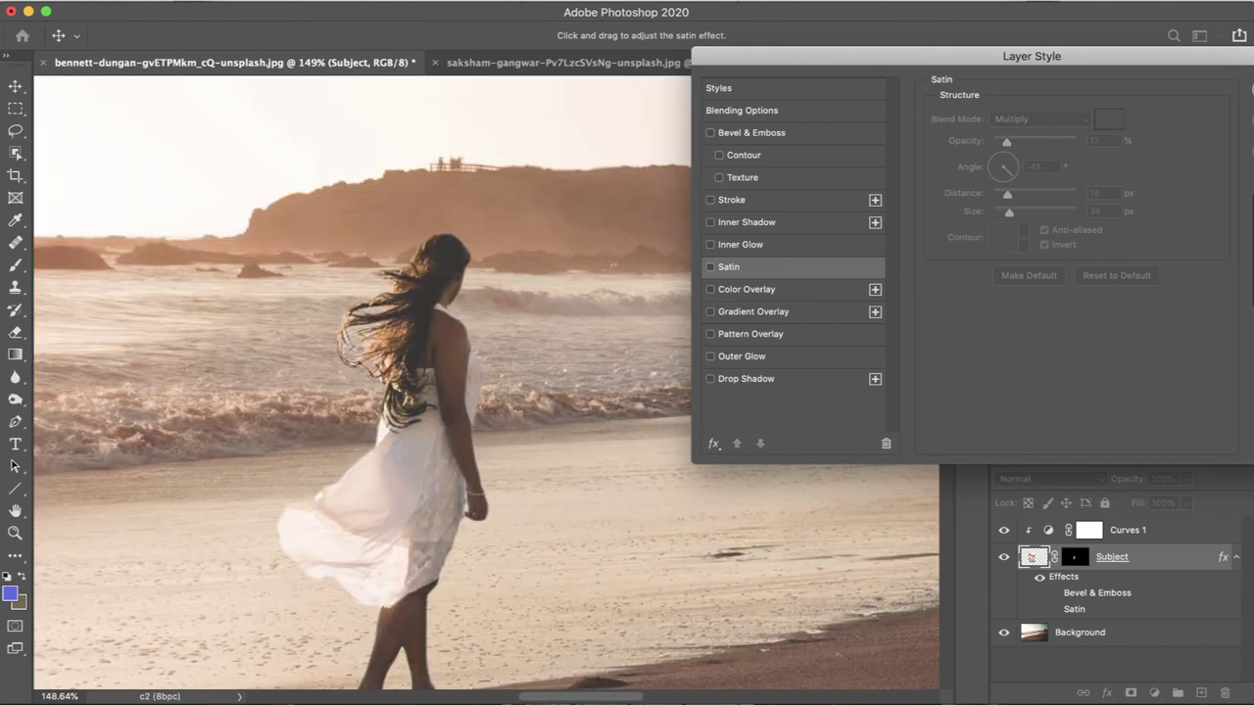
pyautogui.click(710, 266)
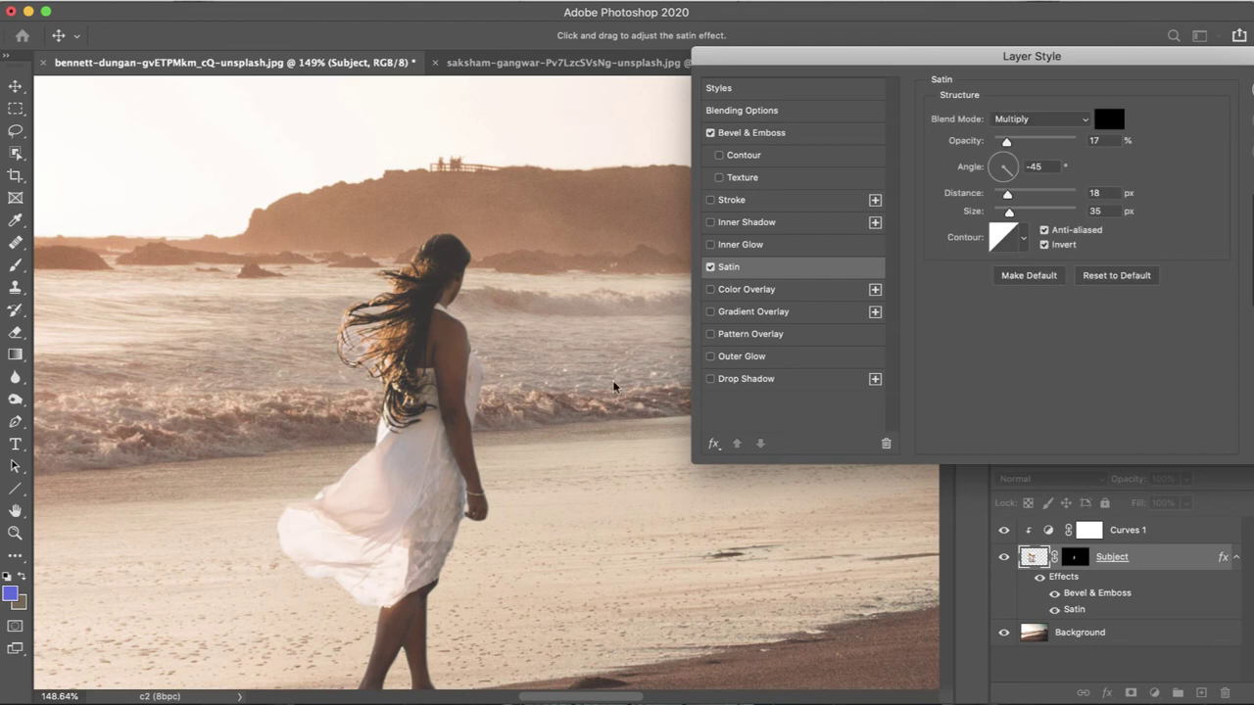
pyautogui.scroll(-5, 588, 416)
pyautogui.scroll(1, 587, 419)
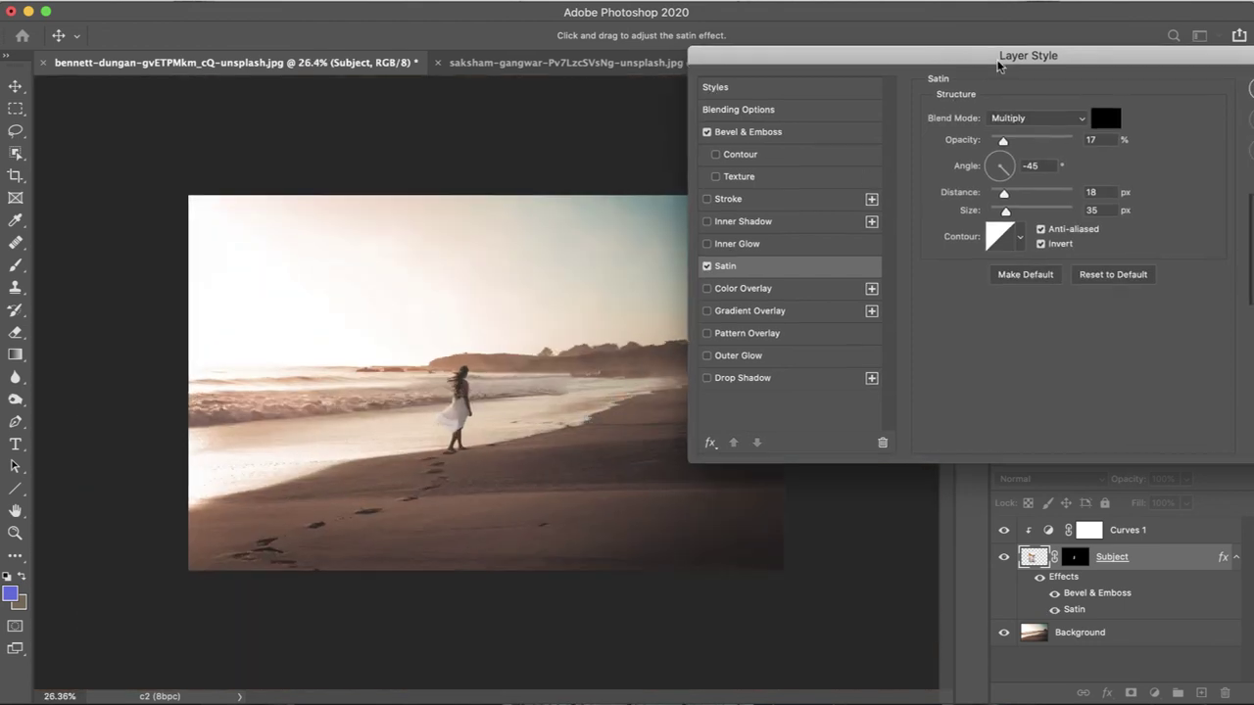
pyautogui.moveTo(999, 57); pyautogui.dragTo(760, 71)
pyautogui.click(1069, 104)
# - Switch to the Brush tool, then open and dismiss the Subject layer's context menu
pyautogui.press('b')
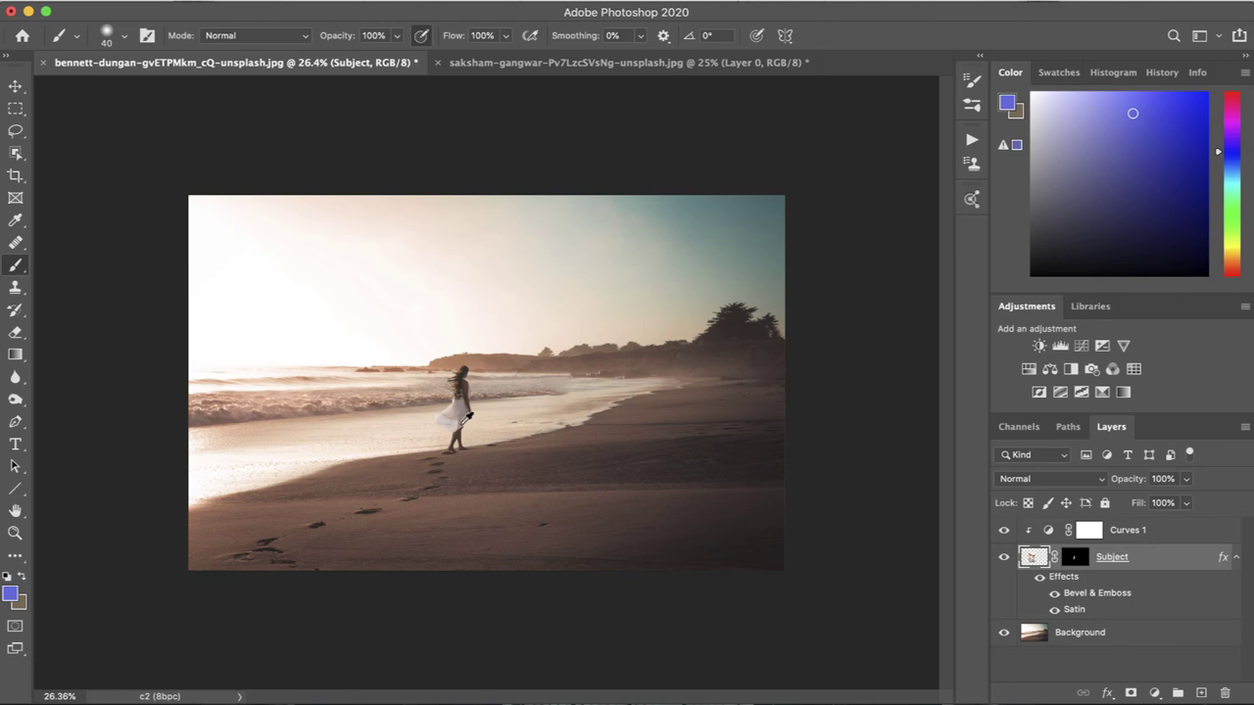
pyautogui.scroll(1, 468, 416)
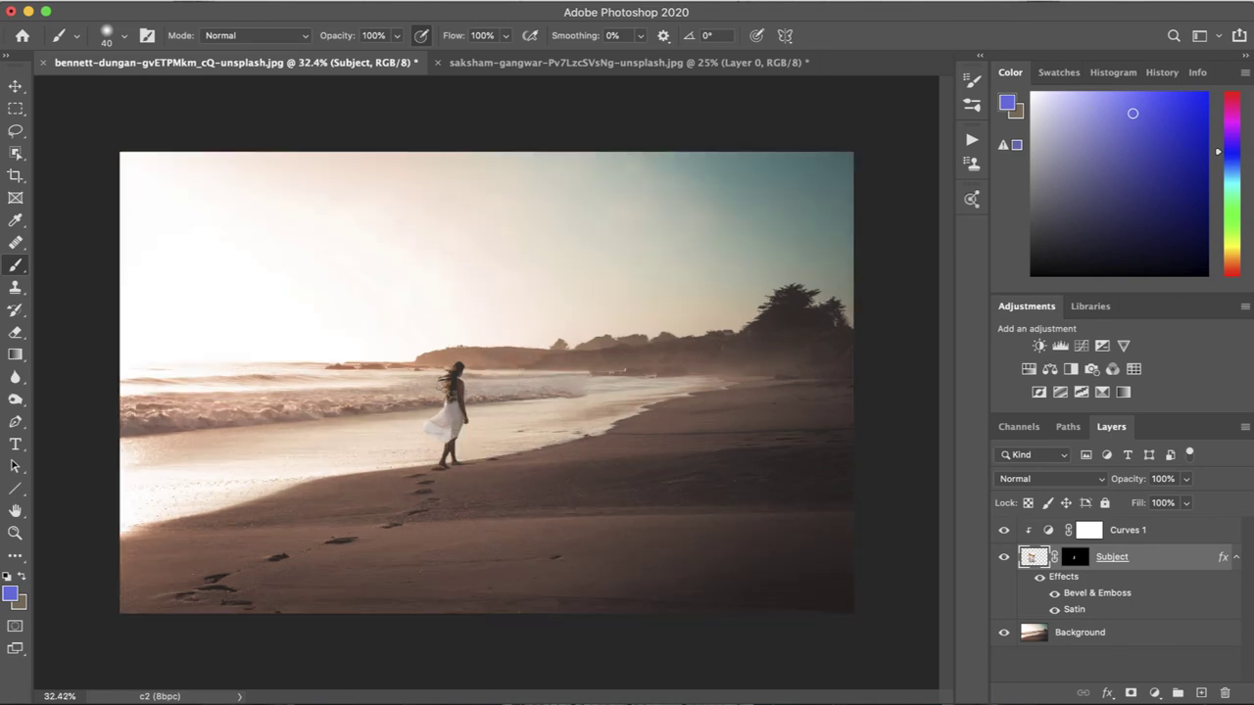
pyautogui.scroll(2, 480, 413)
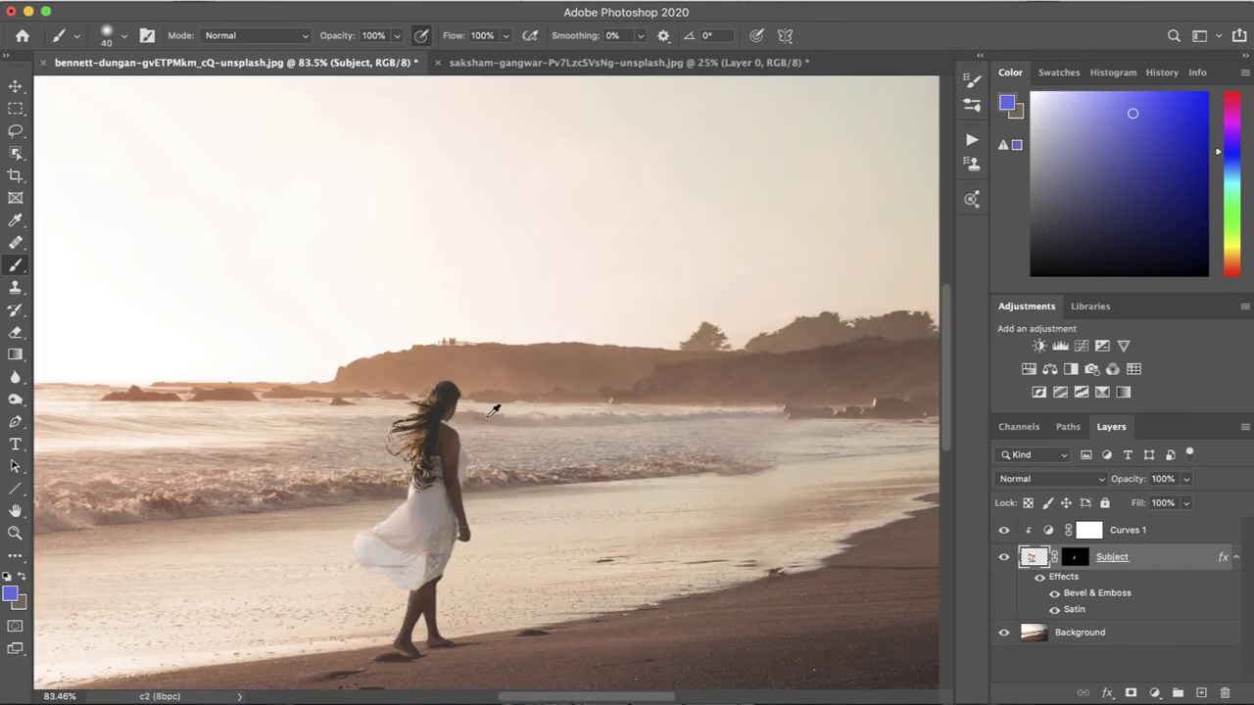
pyautogui.scroll(-2, 493, 410)
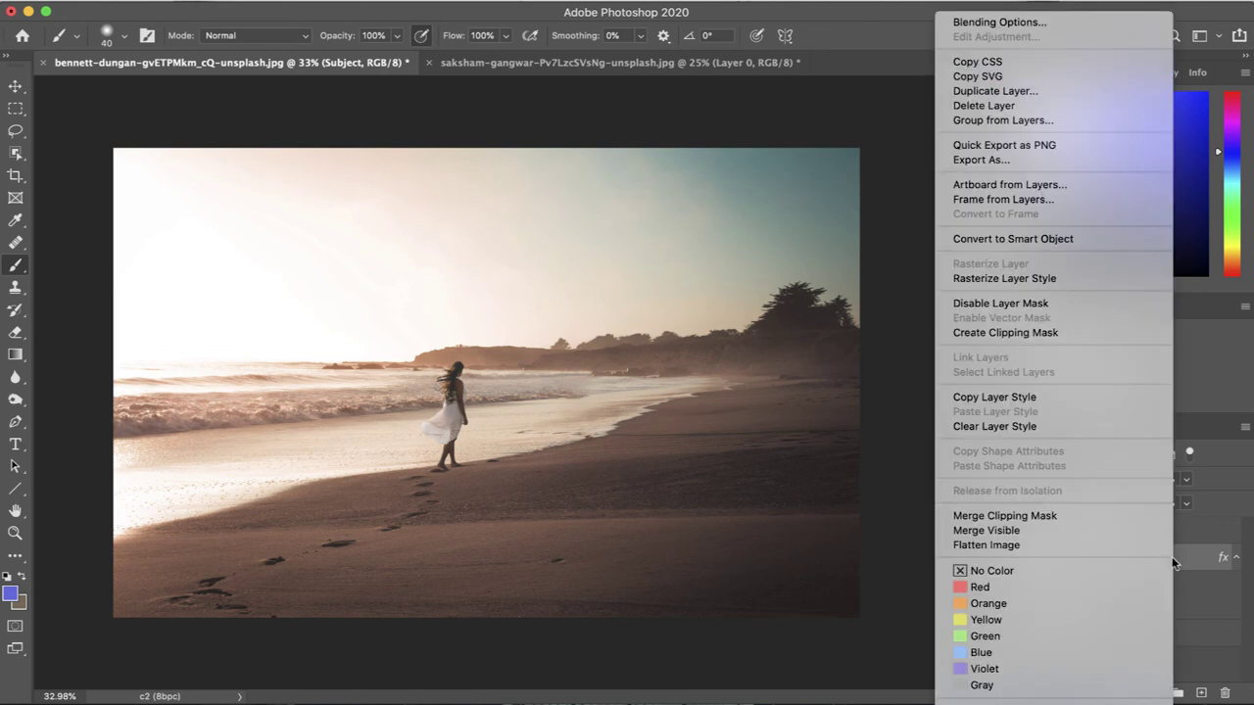
pyautogui.rightClick(1173, 558)
pyautogui.click(878, 532)
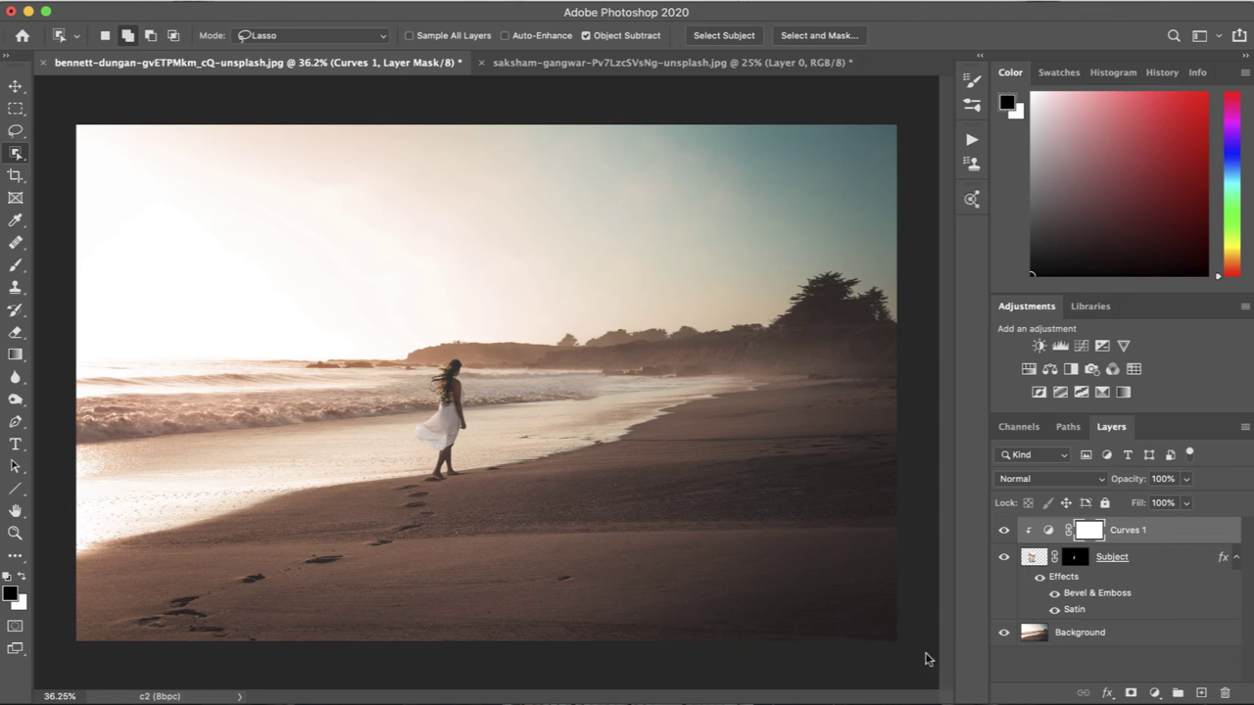
# - Add a new empty Layer 1 above Curves 1 and set brush opacity to 7%
pyautogui.click(1201, 693)
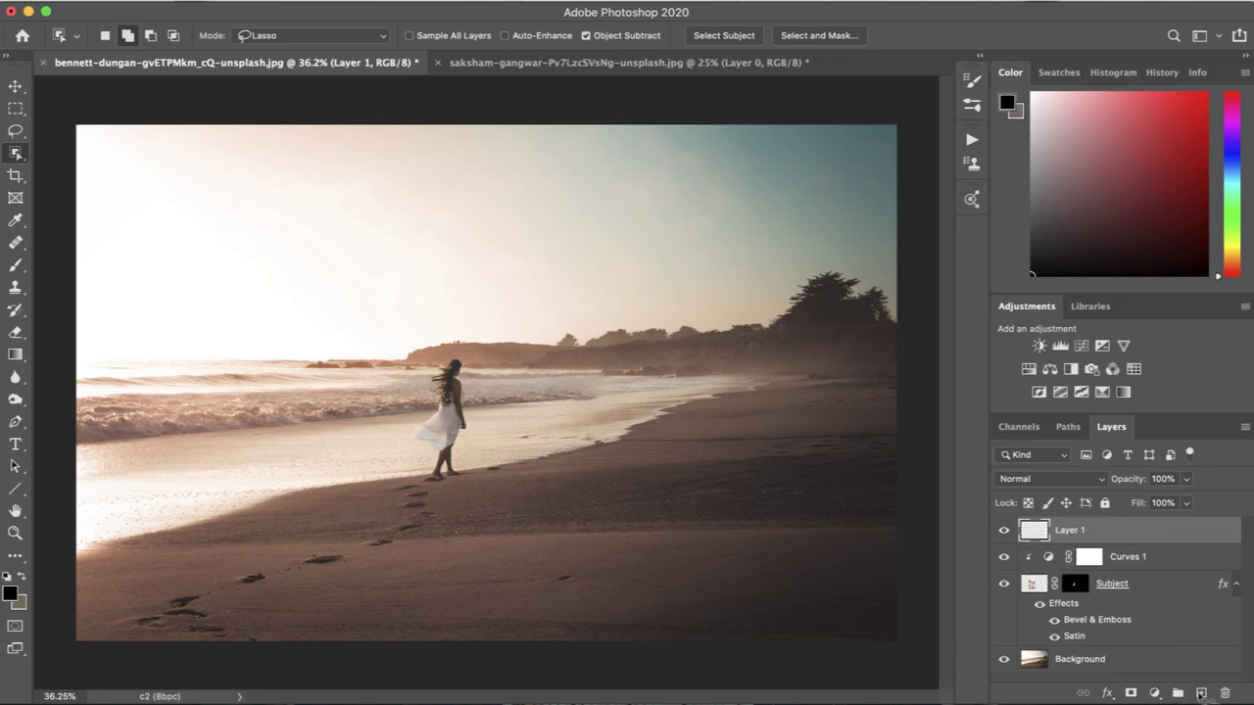
pyautogui.press('b')
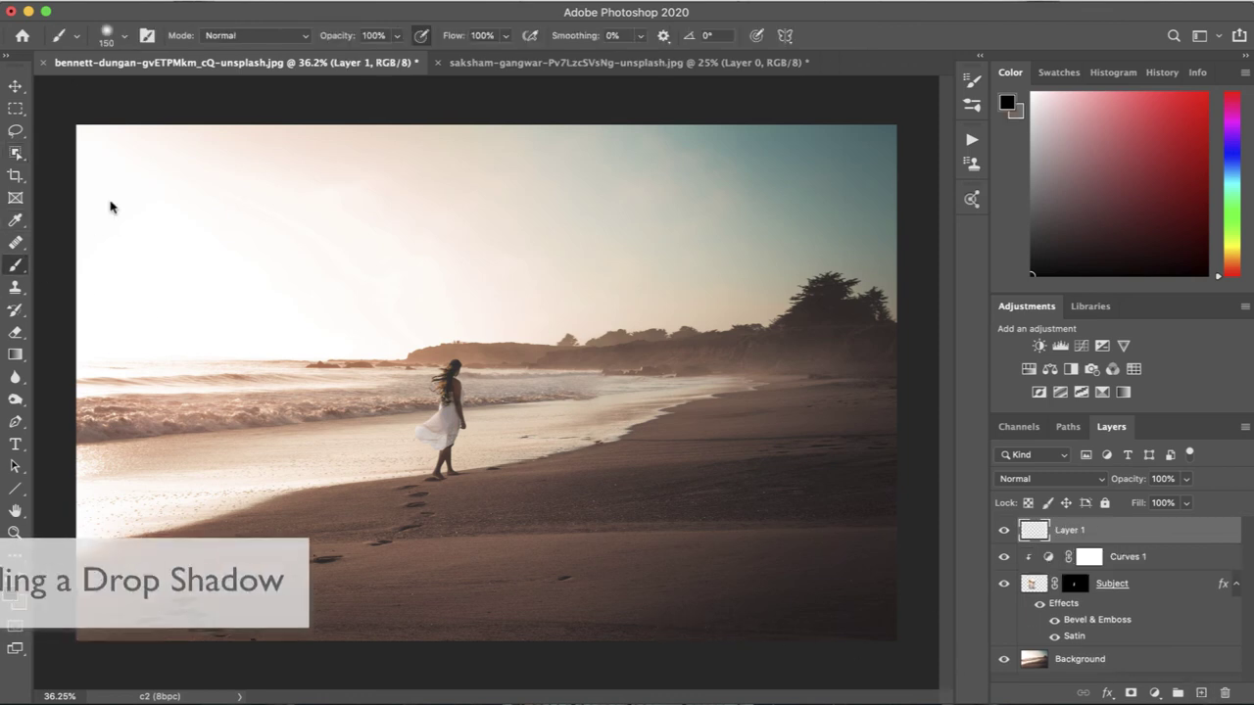
pyautogui.press('Return')
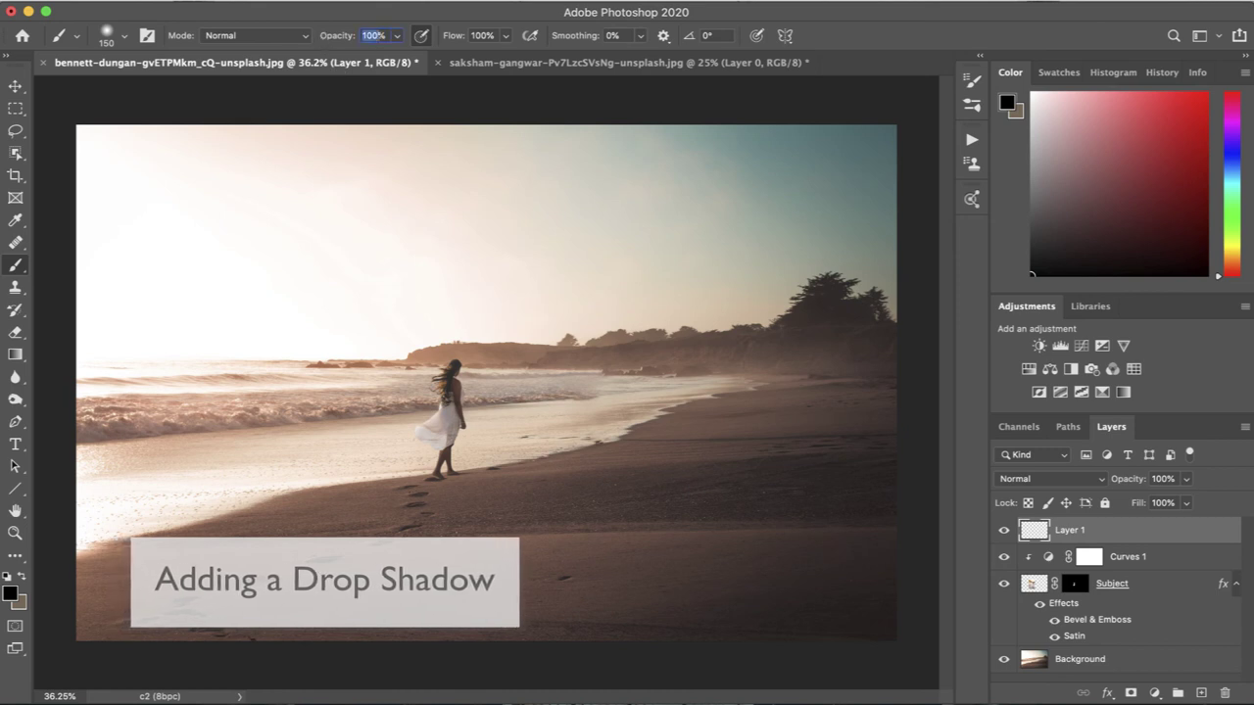
pyautogui.write('0')
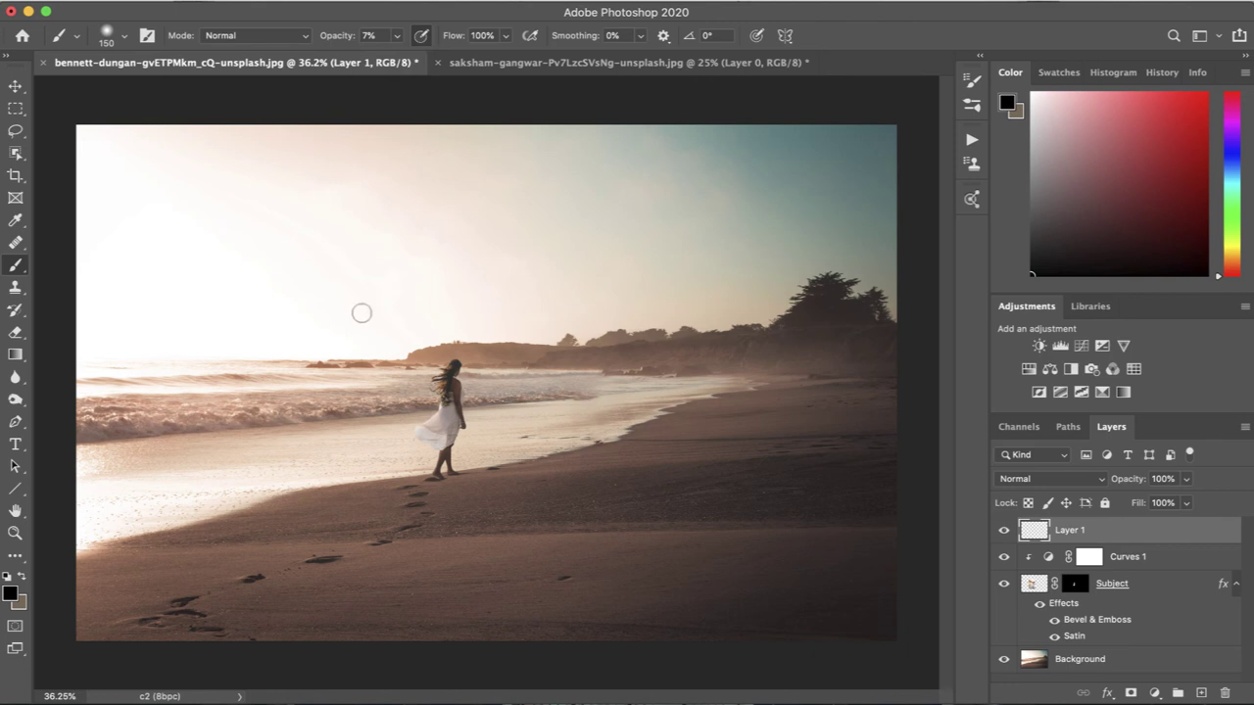
pyautogui.scroll(5, 459, 471)
# - Set Layer 1's blend mode to Soft Light and shrink the brush to size 100
pyautogui.click(1051, 478)
pyautogui.click(1064, 675)
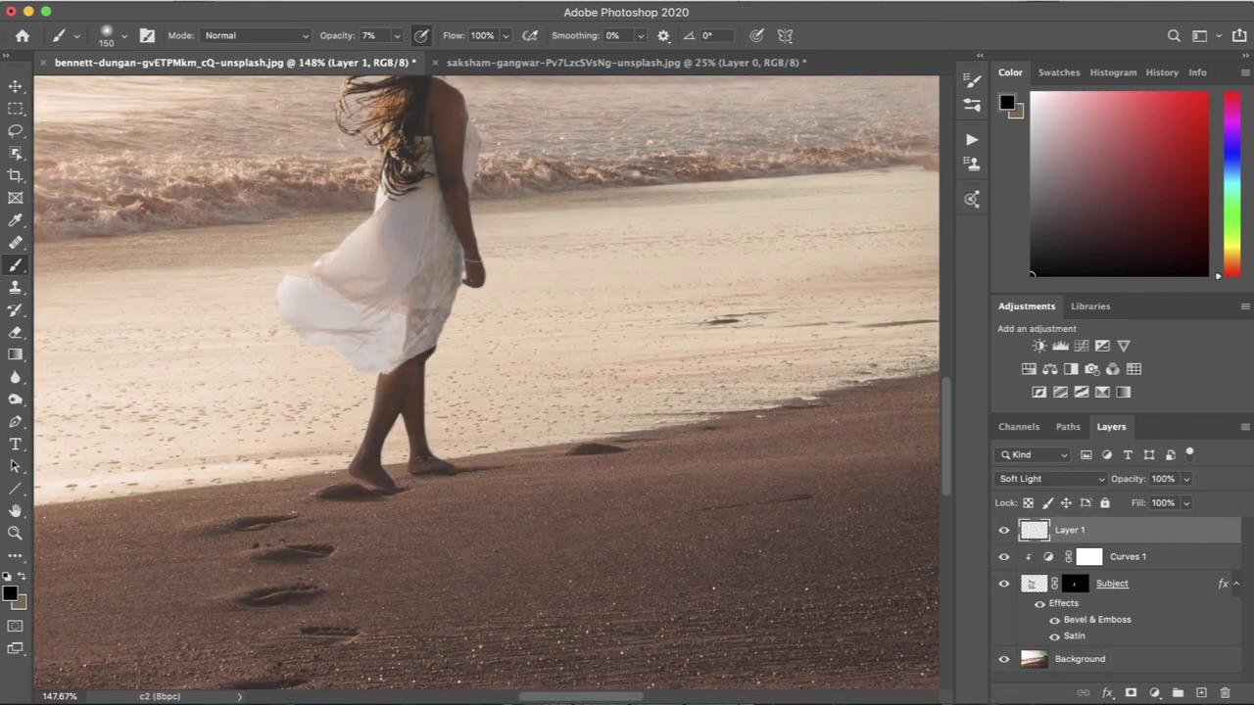
pyautogui.press('[')
pyautogui.press('[')
pyautogui.press('[')
pyautogui.press('[')
pyautogui.press('[')
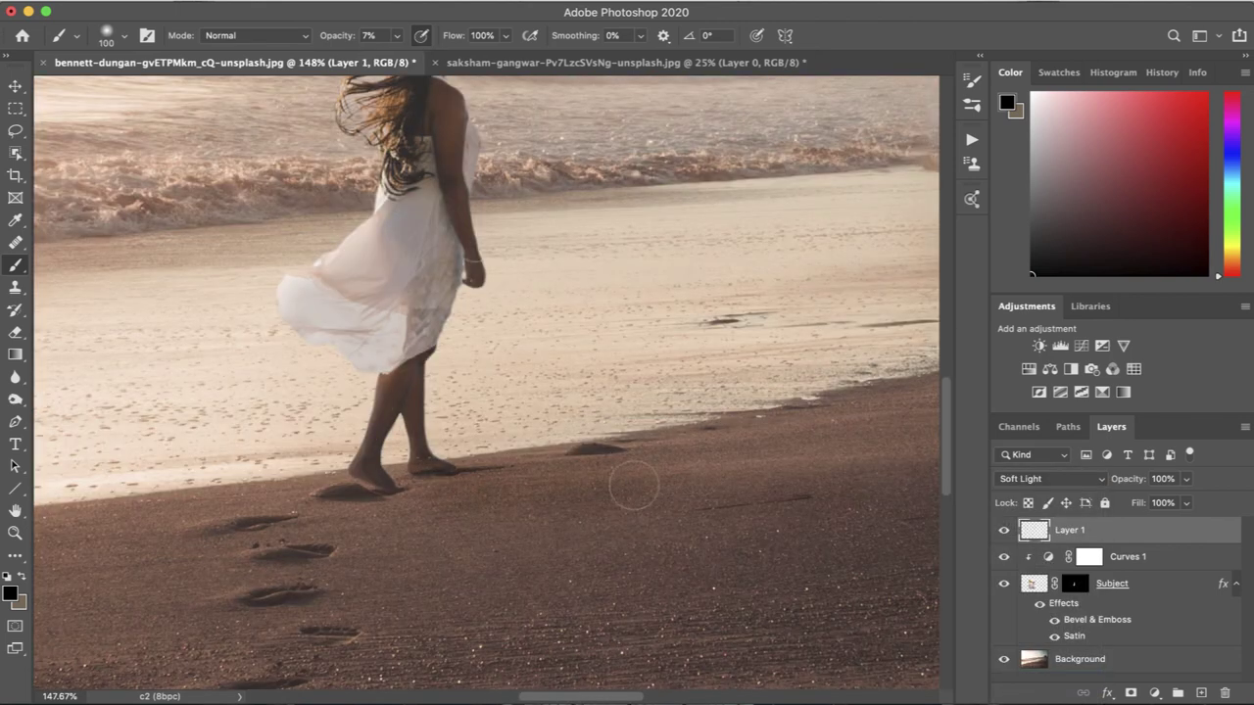
pyautogui.scroll(-6, 820, 476)
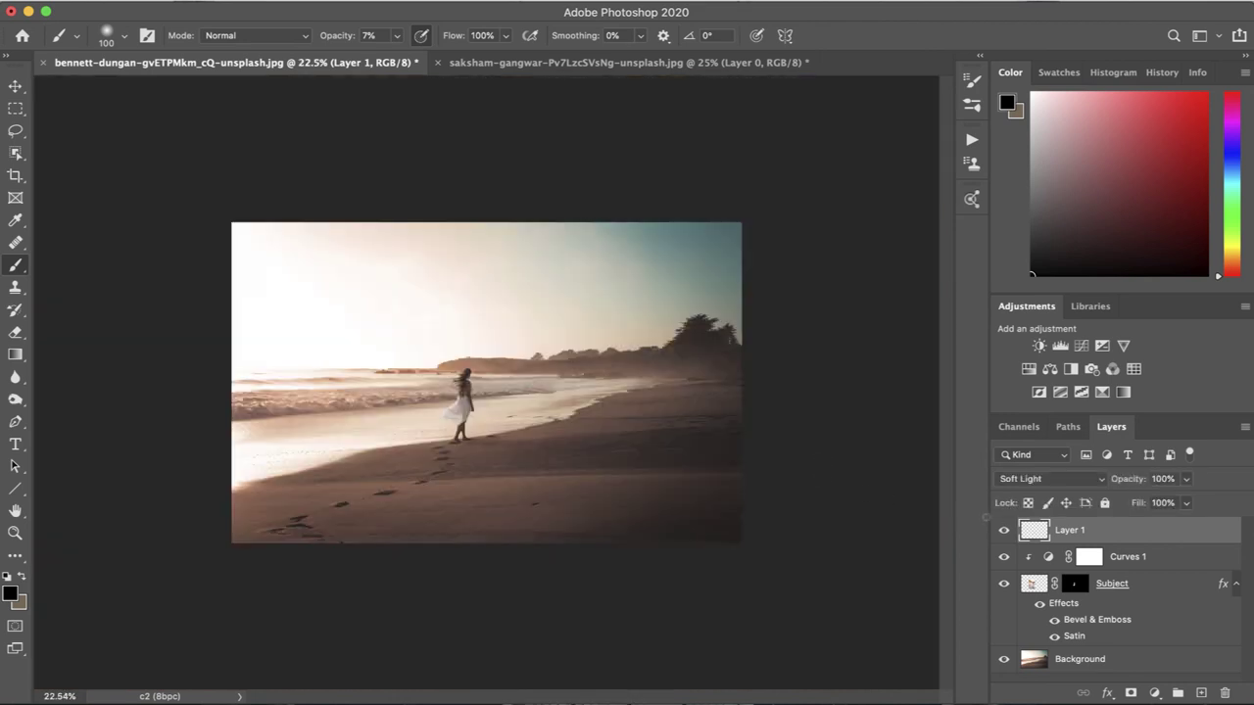
# - Crop the image inward slightly at the bottom-left and top-right corners, then dismiss the Subject layer menu
pyautogui.click(15, 175)
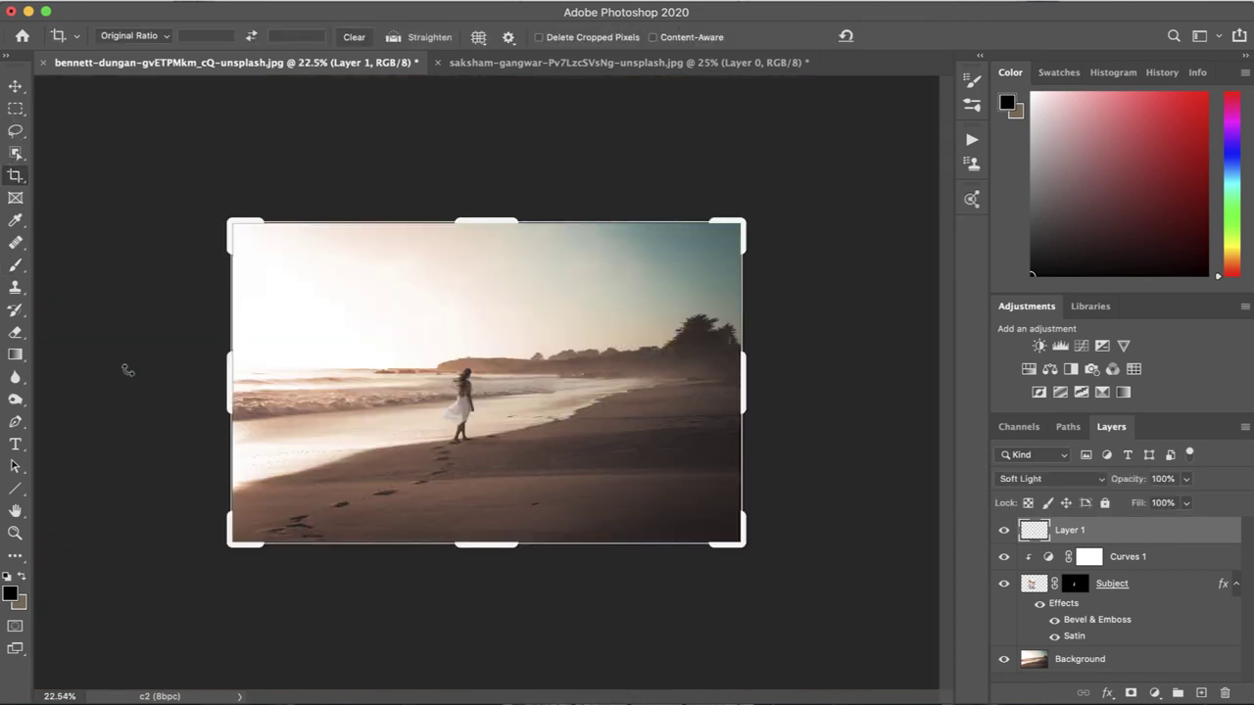
pyautogui.moveTo(225, 544); pyautogui.dragTo(240, 531)
pyautogui.moveTo(730, 229); pyautogui.dragTo(723, 235)
pyautogui.press('Return')
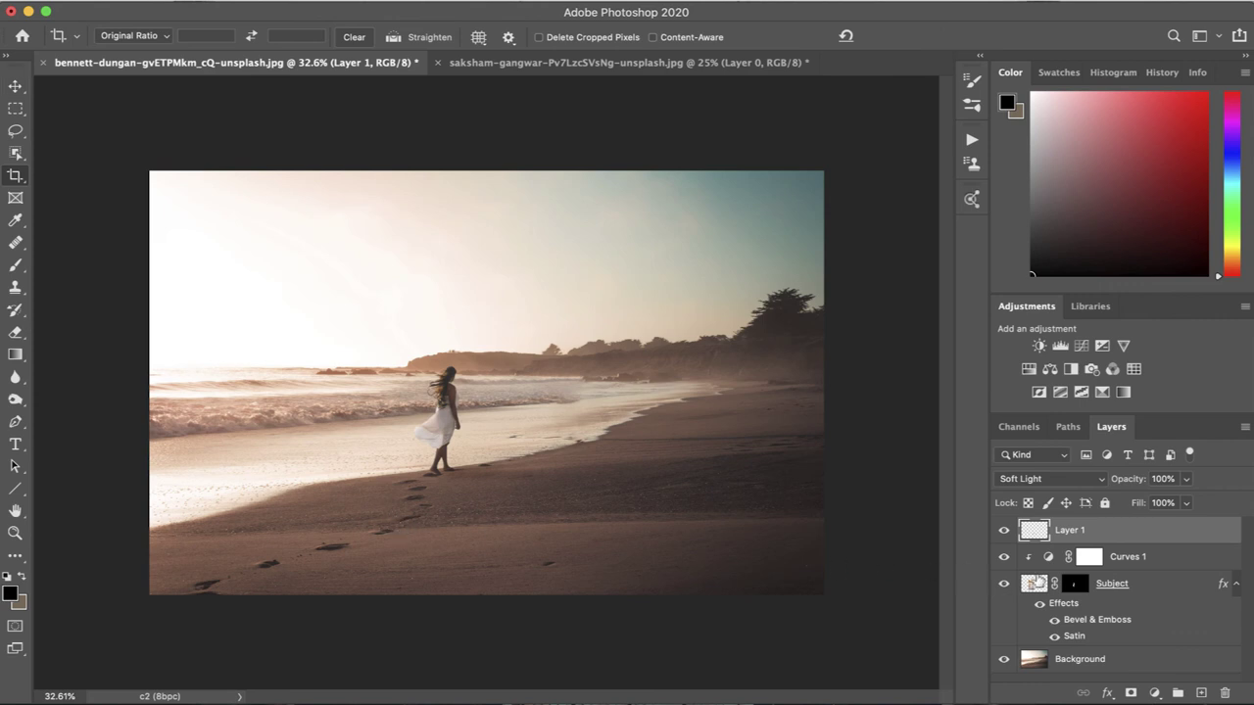
pyautogui.rightClick(1177, 584)
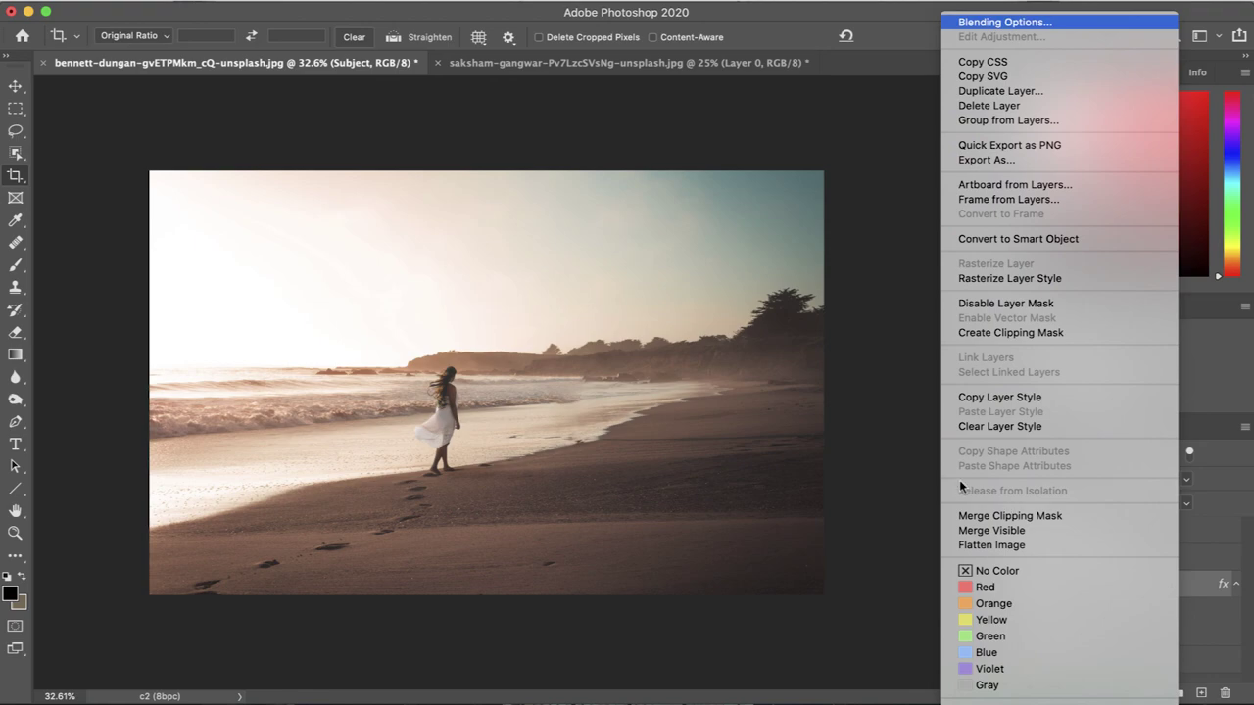
pyautogui.click(882, 445)
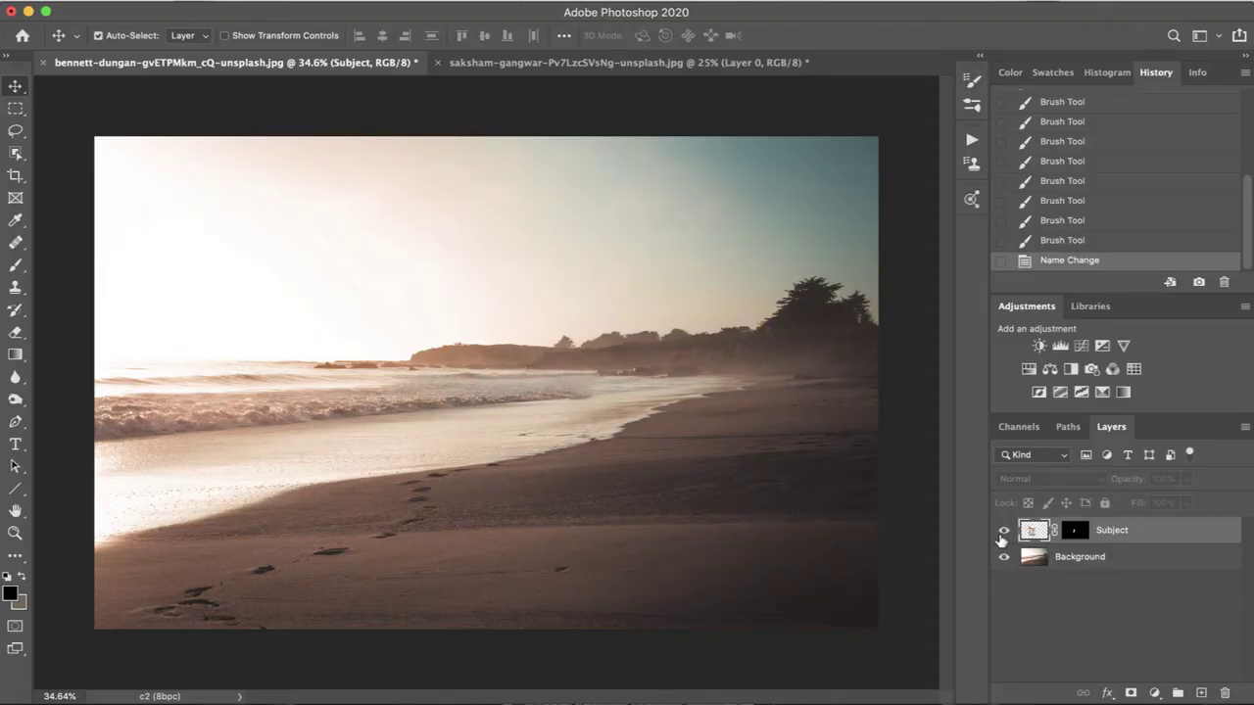
pyautogui.click(1003, 531)
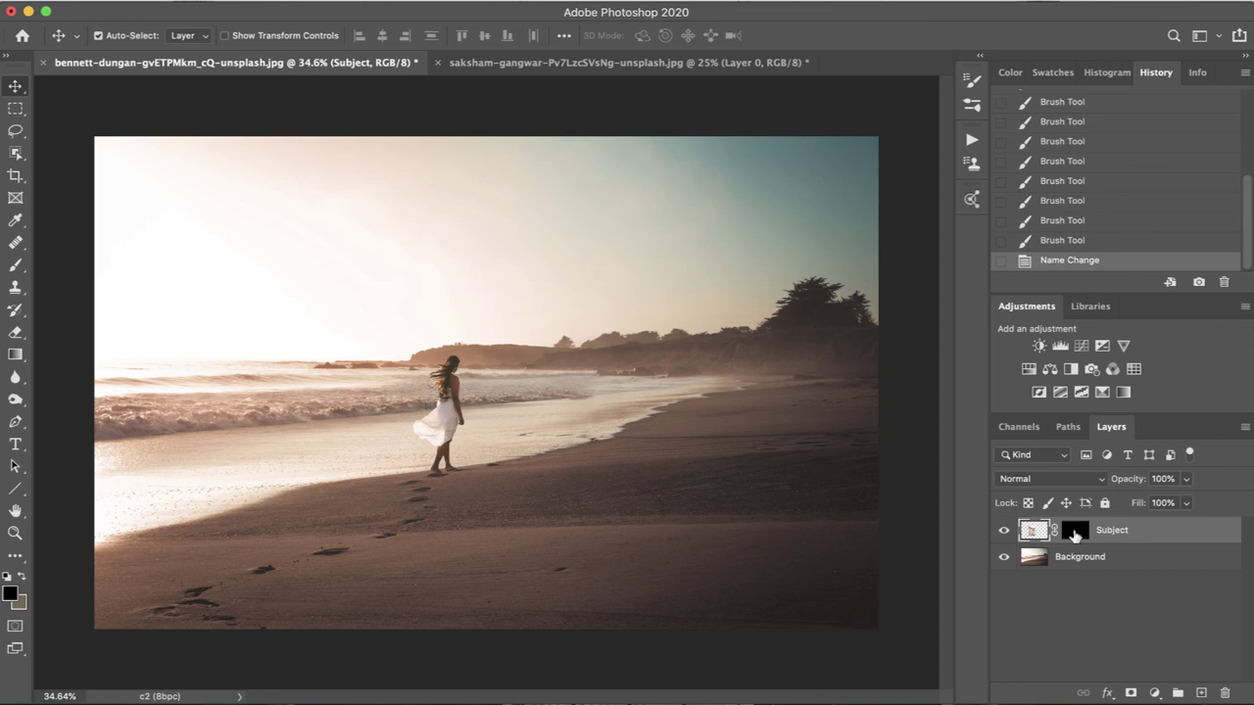
# - Preview the Subject layer mask on its own, then open the Select and Mask workspace
pyautogui.click(1075, 531)
pyautogui.keyDown('alt'); pyautogui.click(1075, 531); pyautogui.keyUp('alt')
pyautogui.keyDown('alt'); pyautogui.click(1074, 531); pyautogui.keyUp('alt')
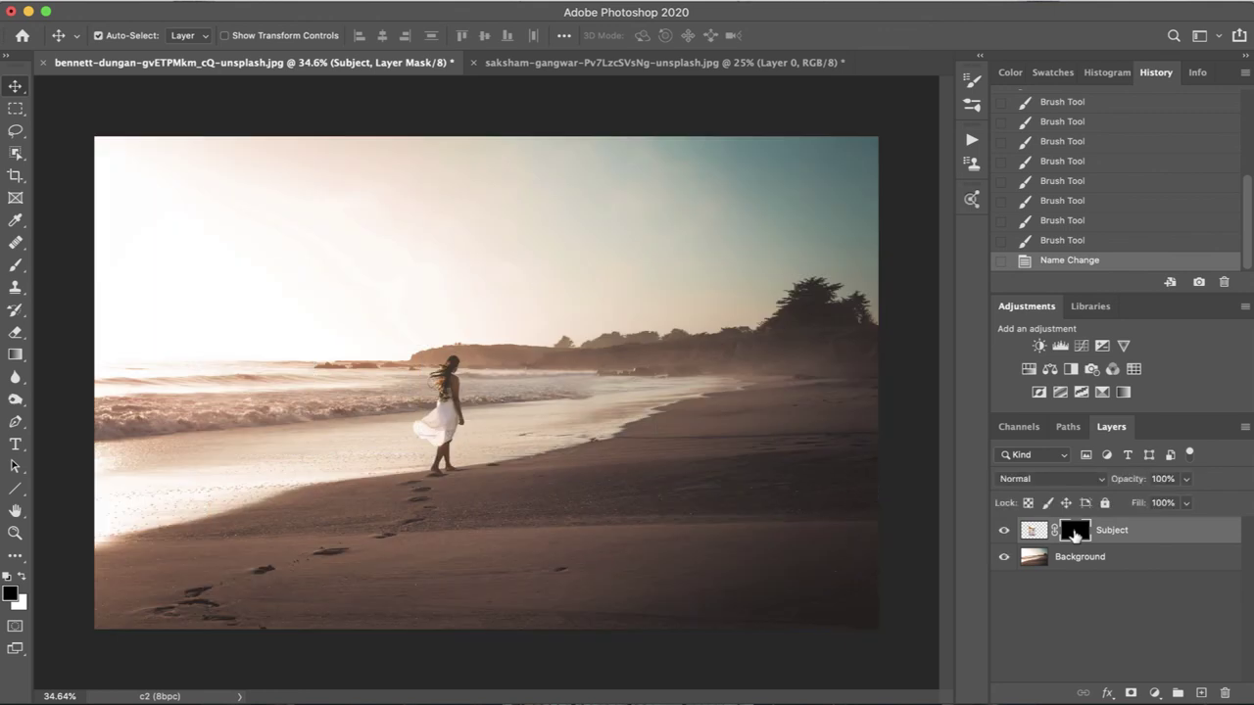
pyautogui.click(15, 265)
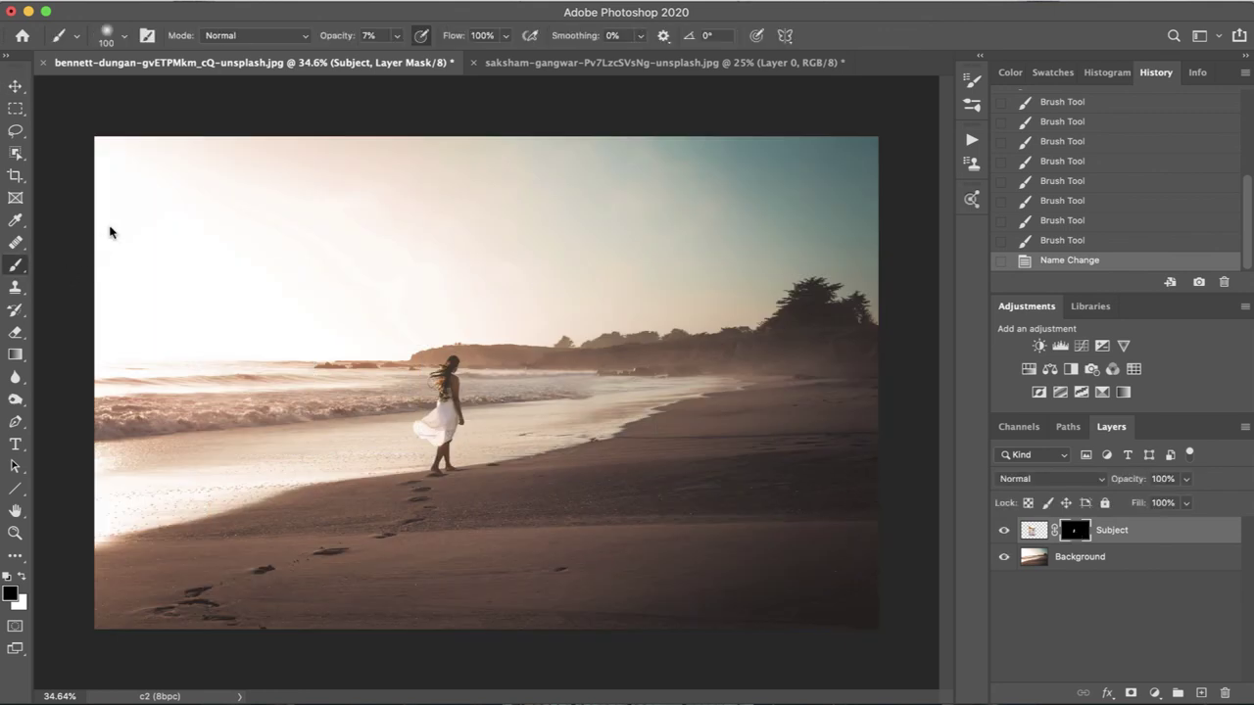
pyautogui.click(344, 3)
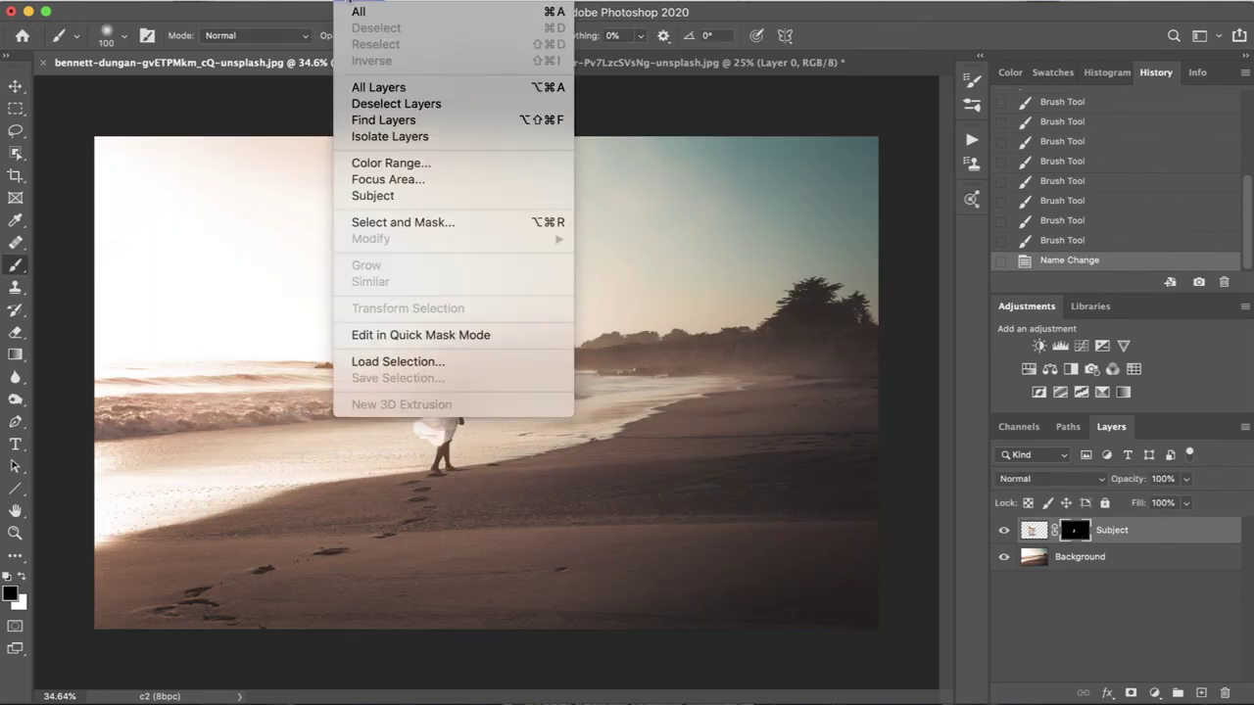
pyautogui.keyDown('shift'); pyautogui.click(416, 222); pyautogui.keyUp('shift')
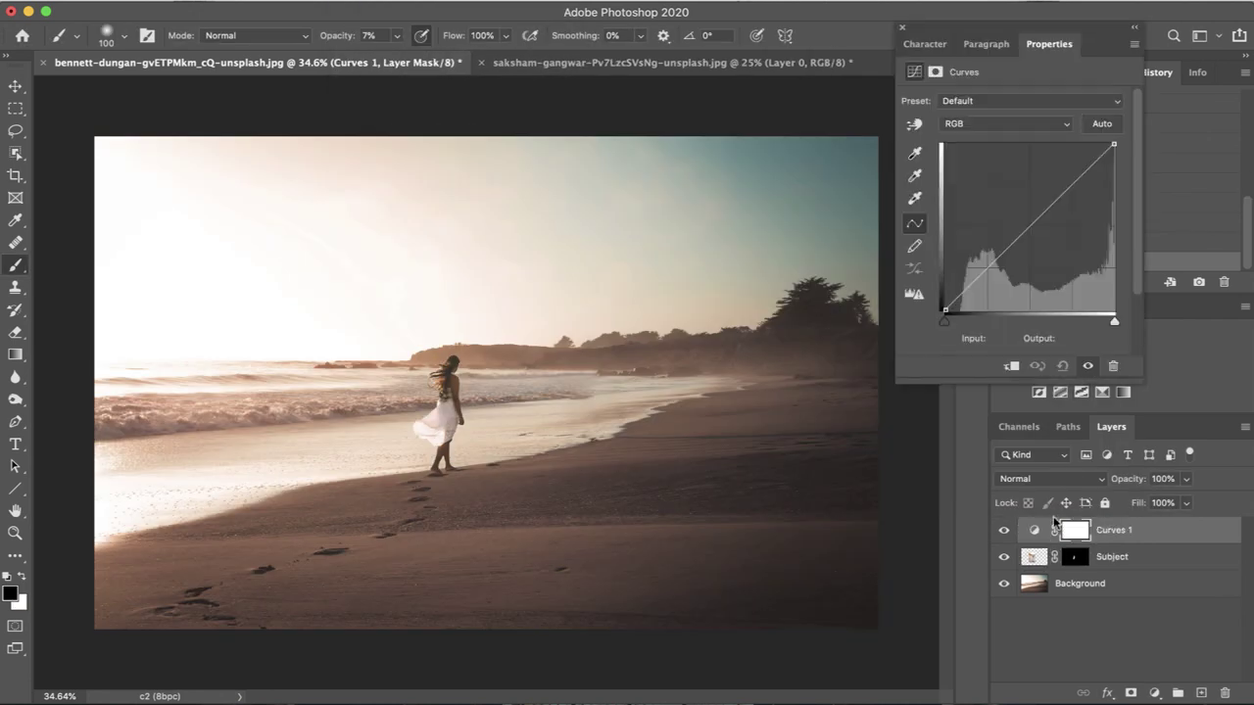
# - Set the Curves target shadow colour and save it as the default
pyautogui.doubleClick(914, 152)
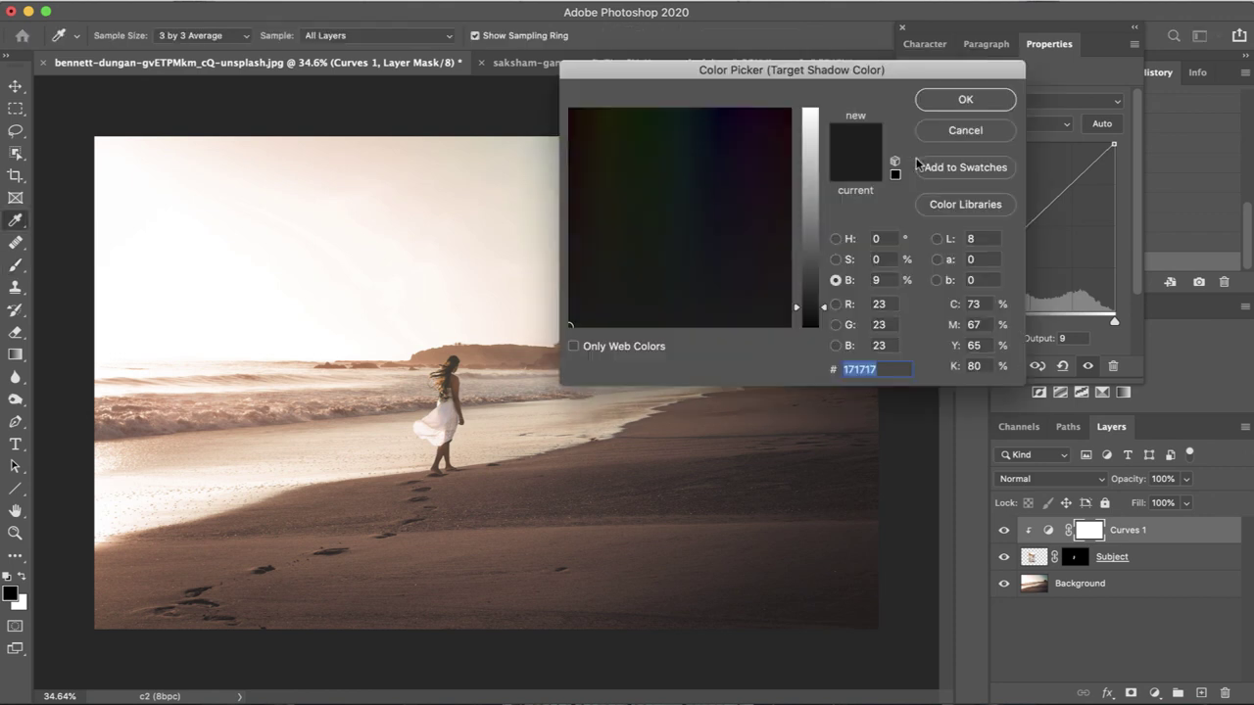
pyautogui.press('Return')
pyautogui.click(1046, 532)
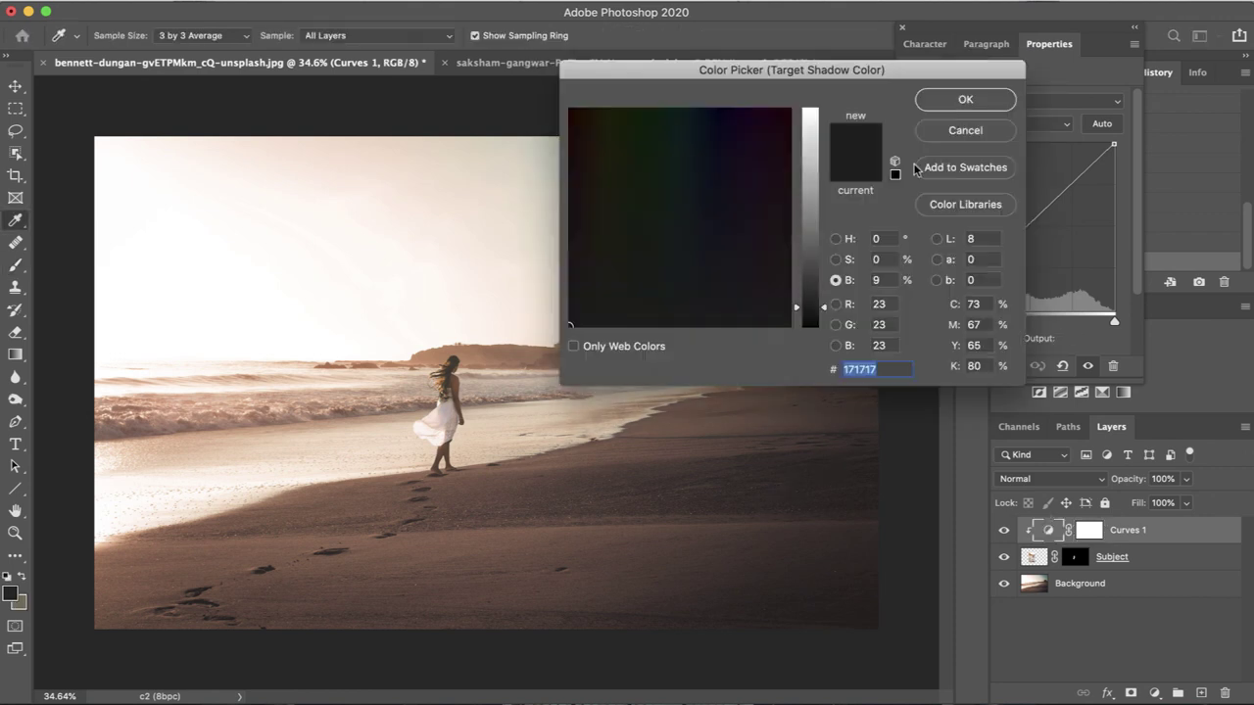
pyautogui.press('Return')
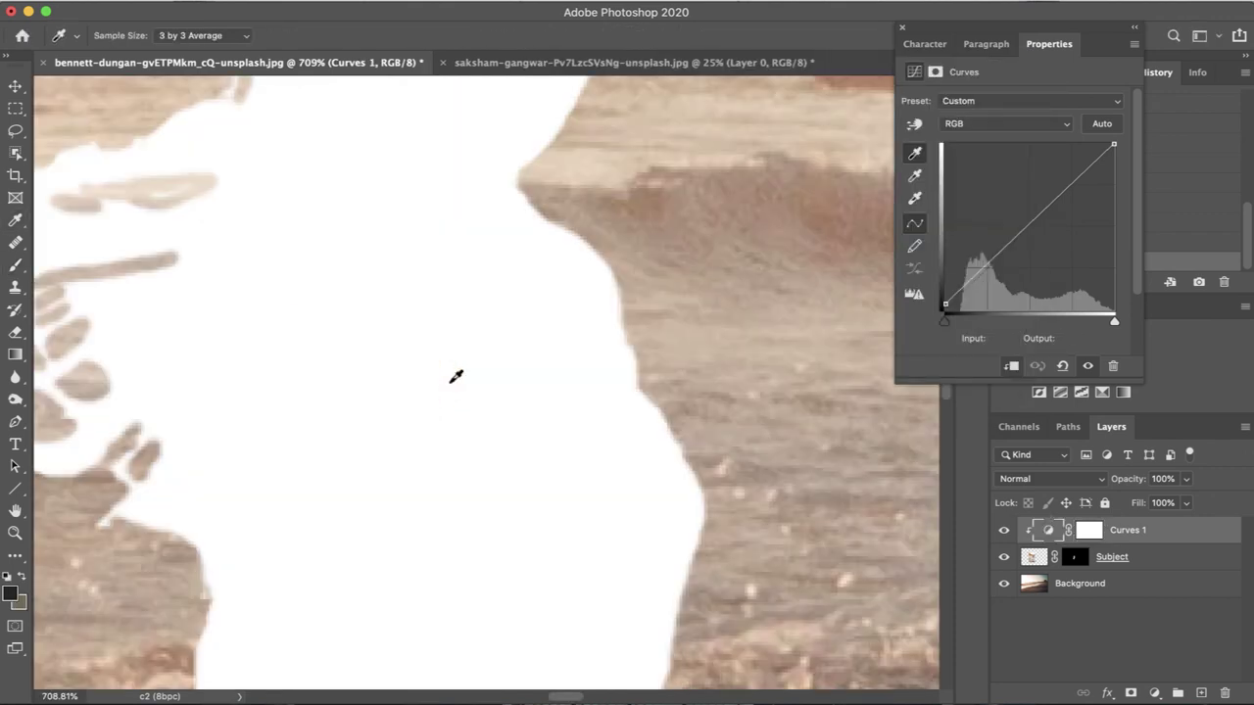
pyautogui.hotkey('ctrl', '0')
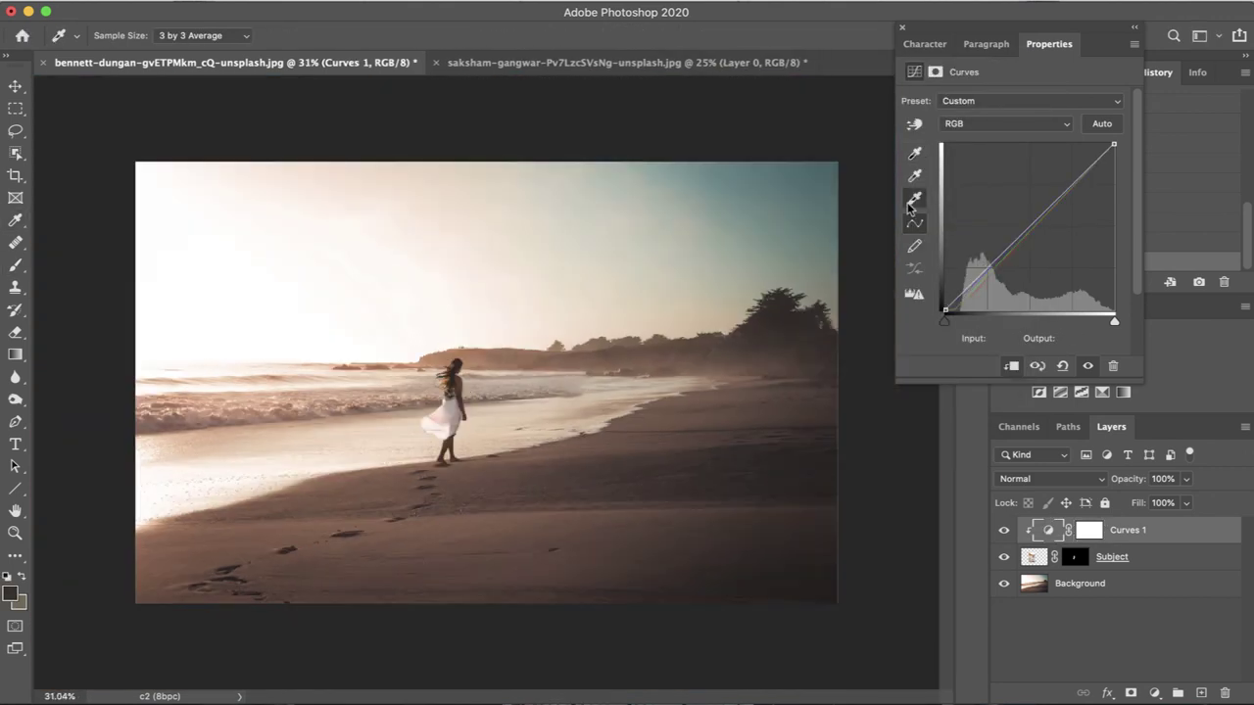
# - Set the highlight and midtone target colours by sampling the image, then close Curves properties
pyautogui.doubleClick(914, 198)
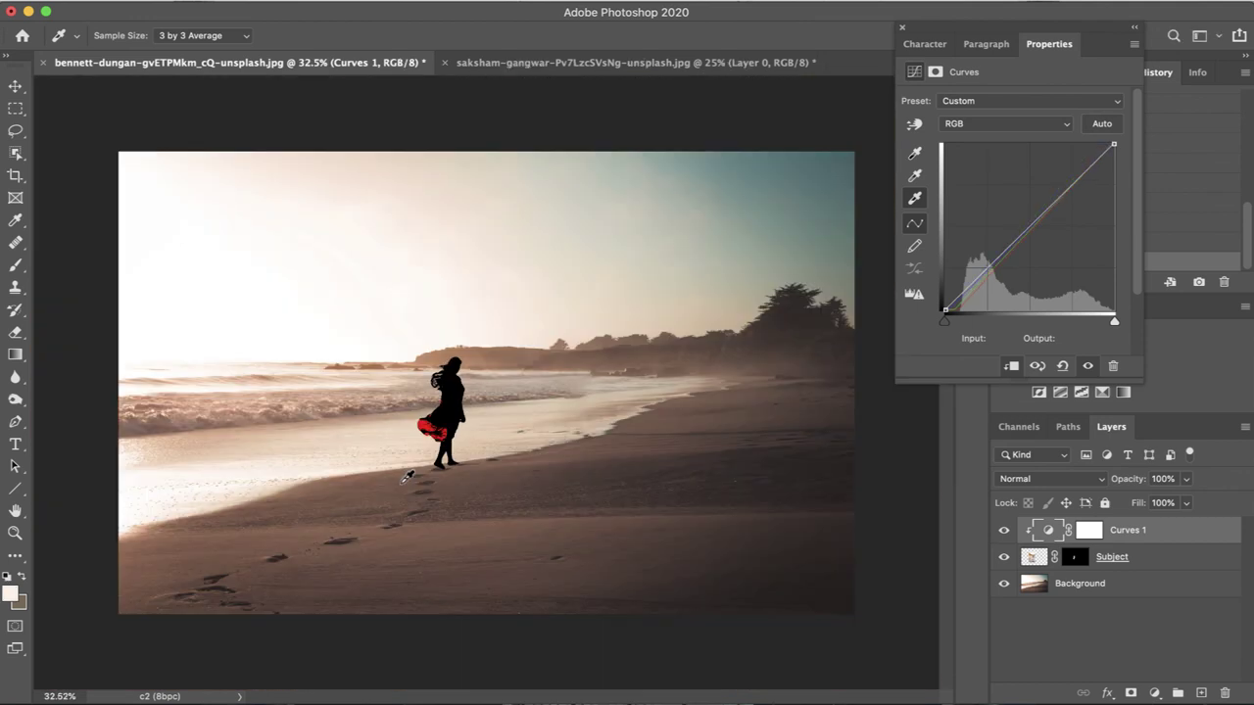
pyautogui.doubleClick(914, 223)
pyautogui.click(609, 338)
pyautogui.press('Return')
pyautogui.scroll(8, 466, 196)
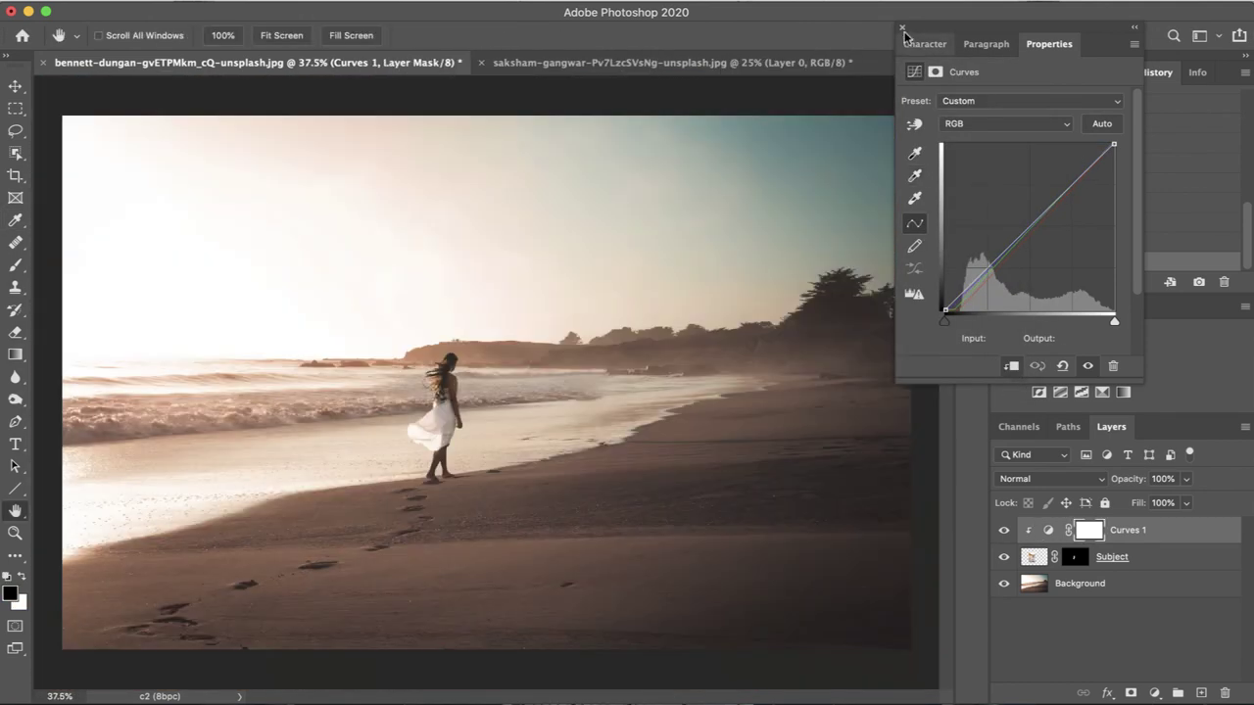
pyautogui.click(902, 27)
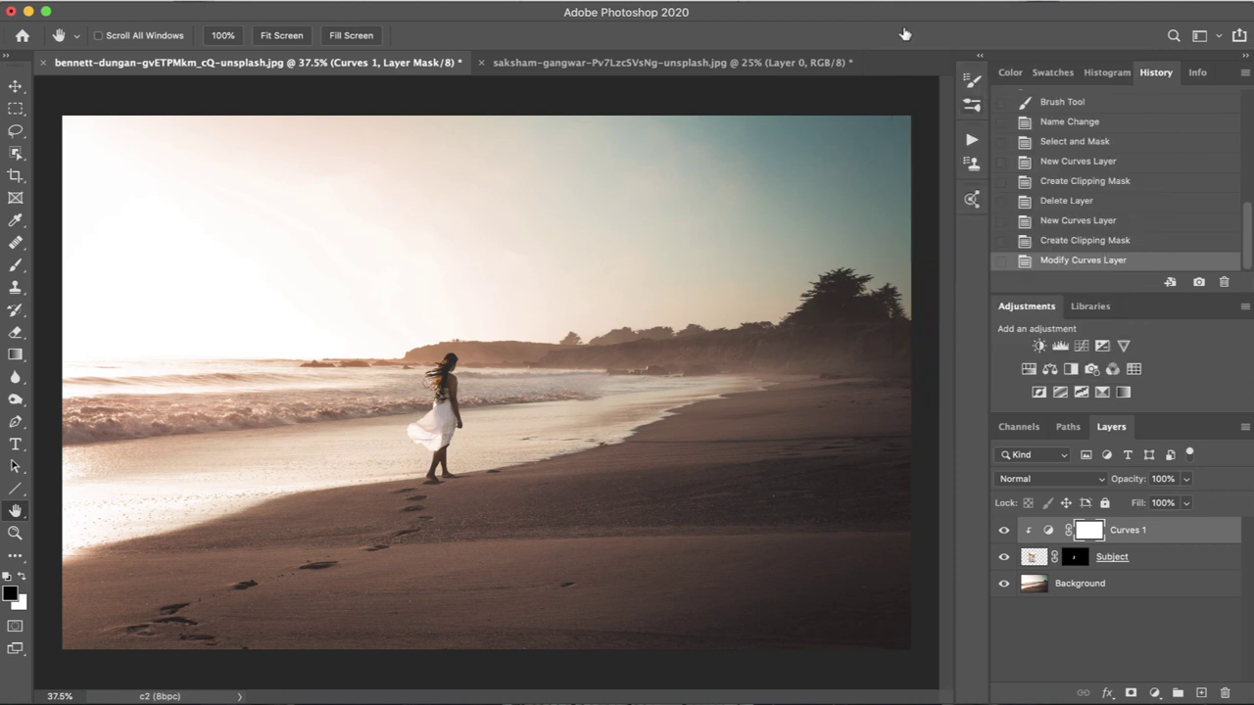
# - Add Bevel & Emboss and Satin effects to the Subject layer through Blending Options
pyautogui.click(1154, 564)
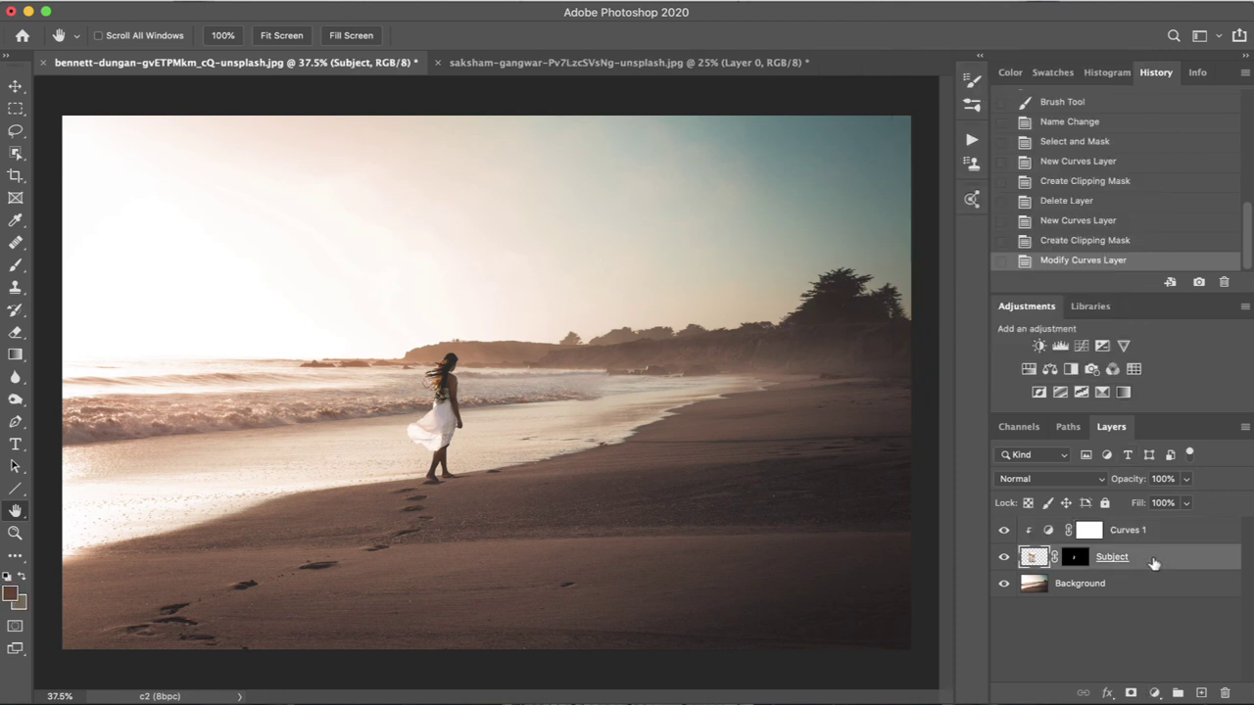
pyautogui.rightClick(1157, 559)
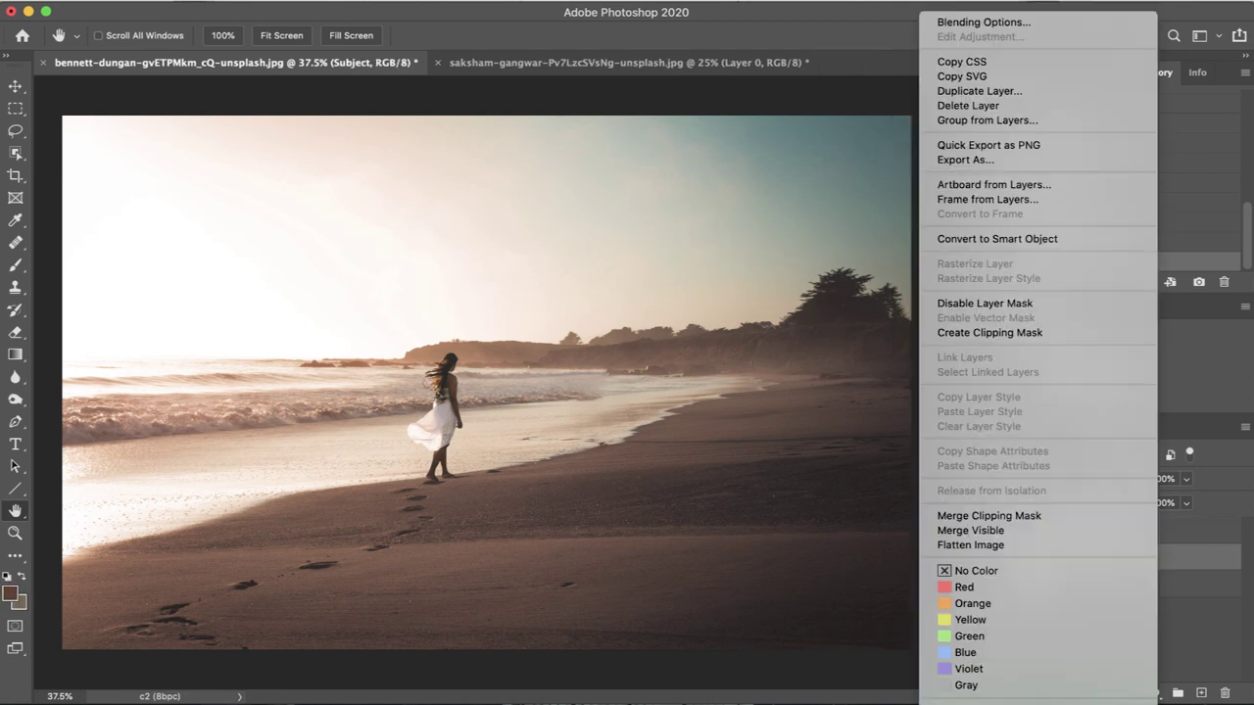
pyautogui.click(1014, 21)
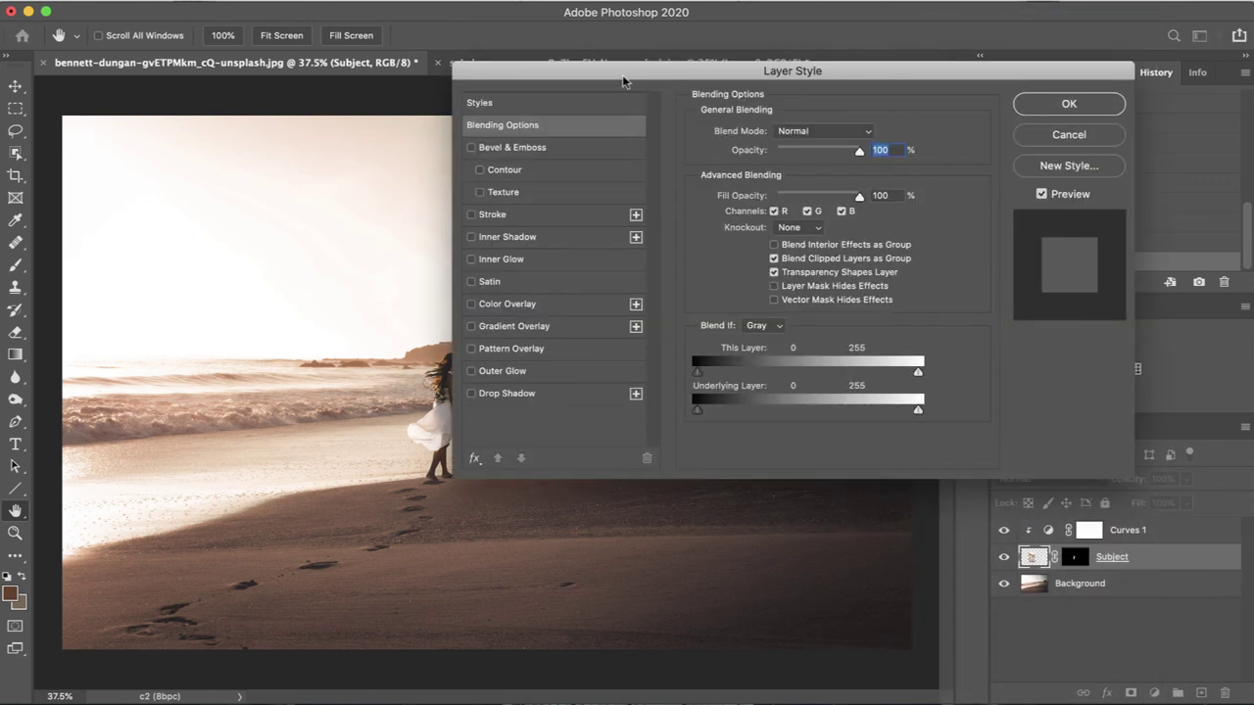
pyautogui.moveTo(628, 76); pyautogui.dragTo(724, 37)
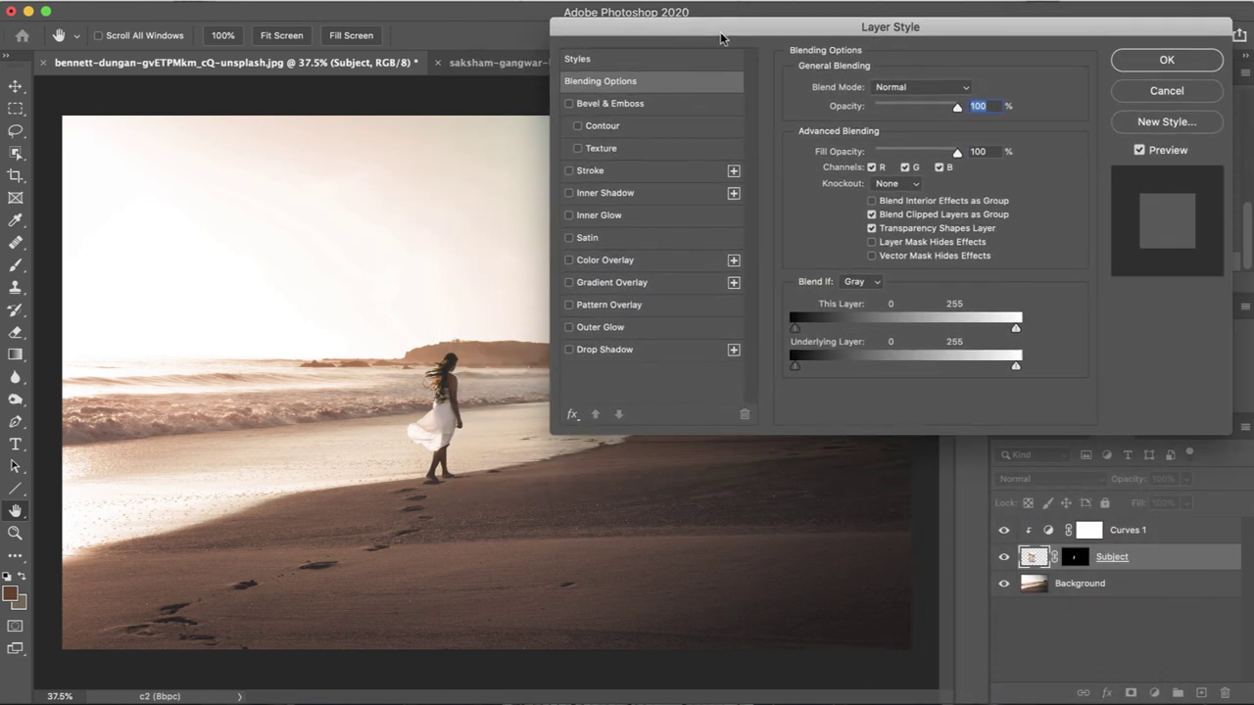
pyautogui.click(587, 106)
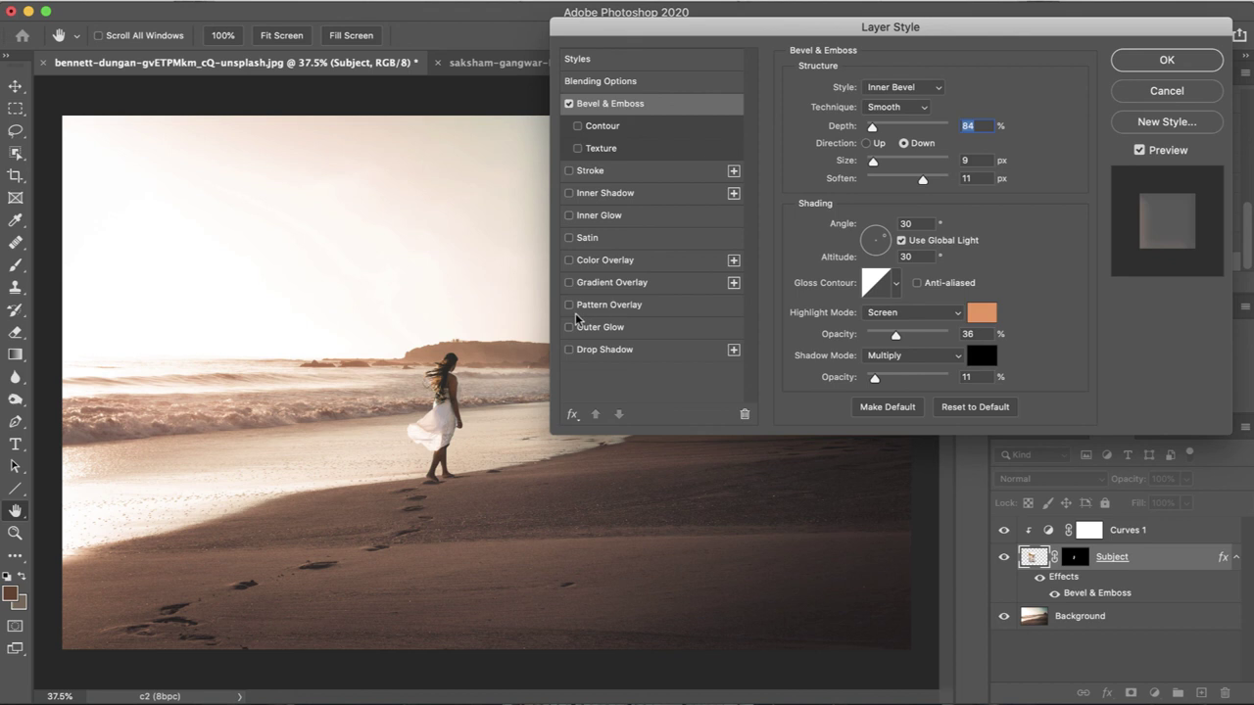
pyautogui.click(569, 238)
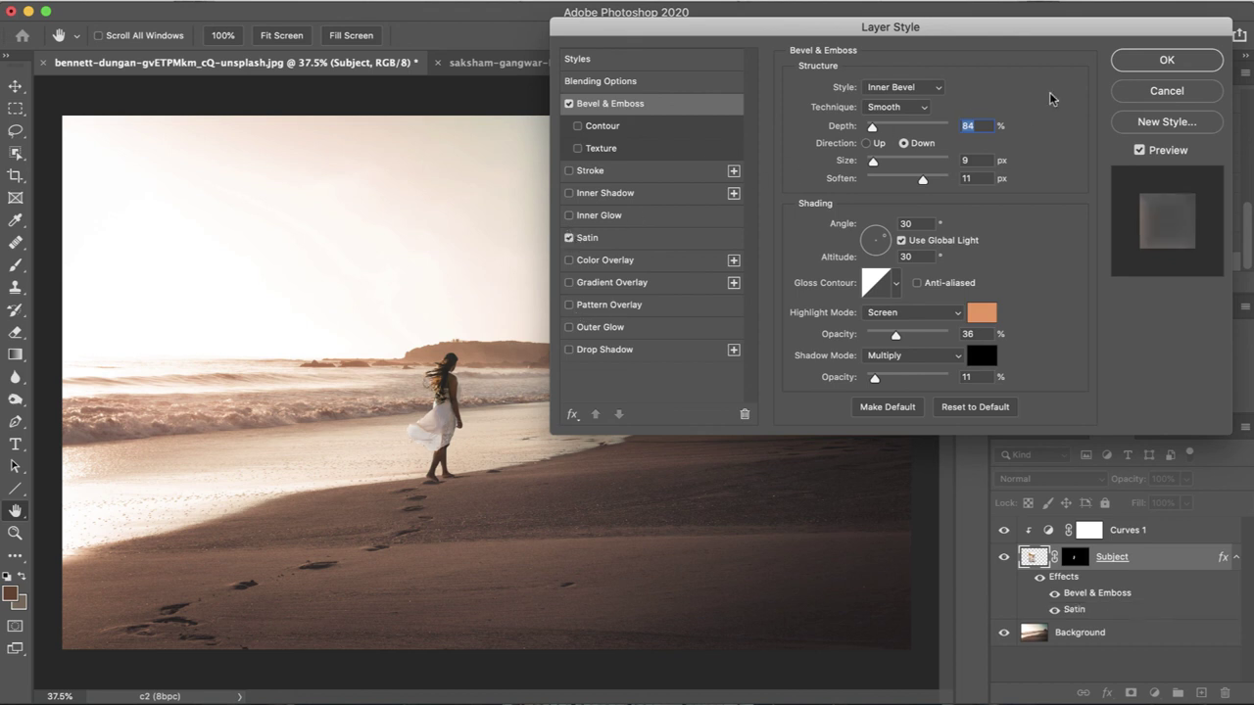
pyautogui.click(1159, 61)
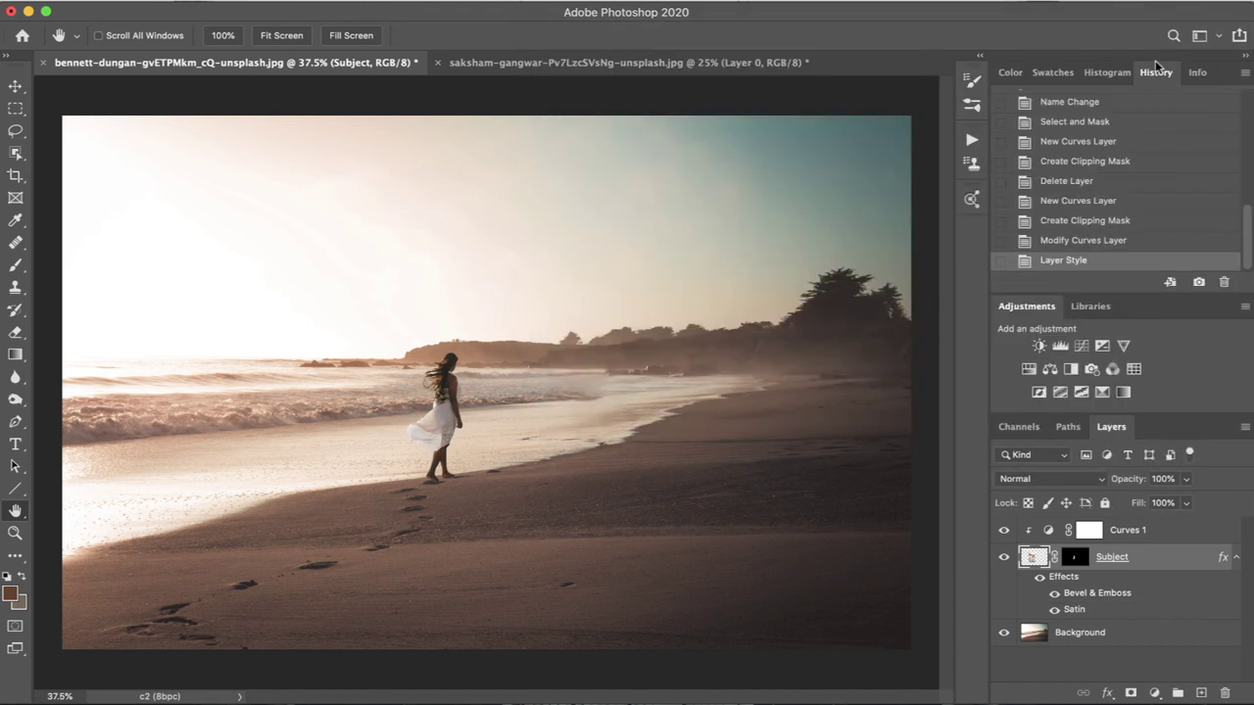
# - Add a new Layer 1 above Curves 1 and set it to Soft Light
pyautogui.click(1204, 693)
pyautogui.click(1051, 478)
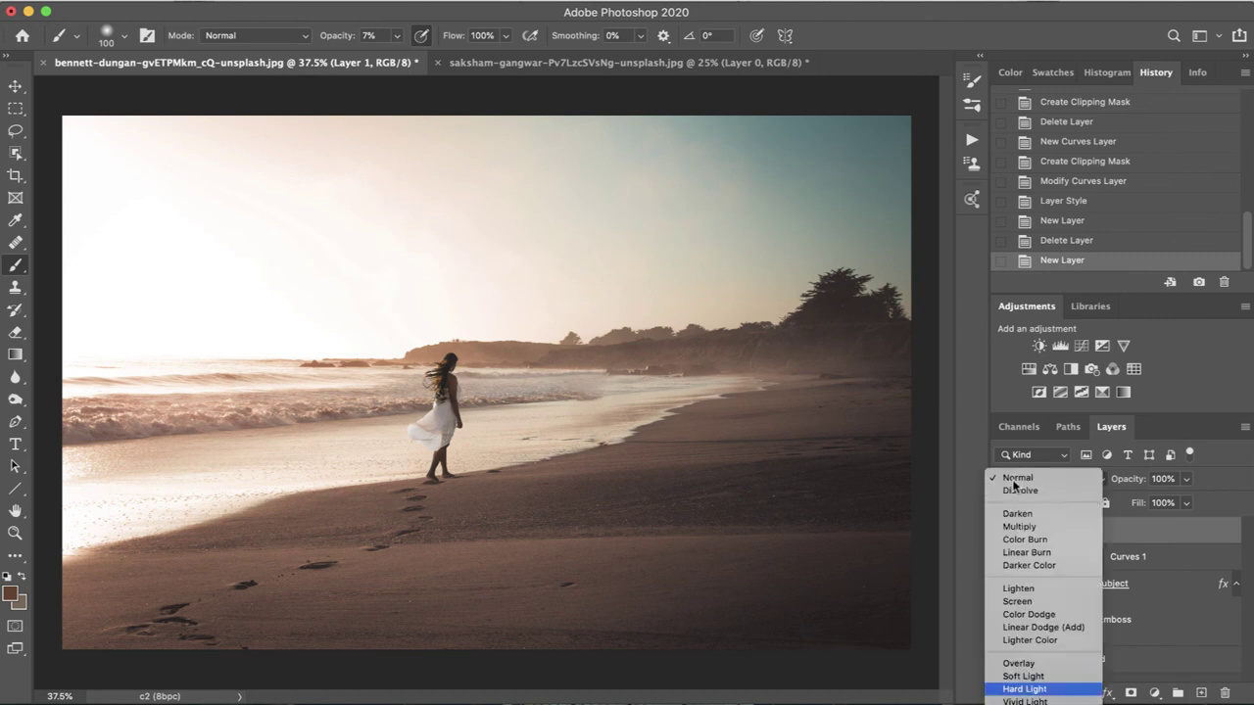
pyautogui.scroll(-2, 1047, 636)
pyautogui.press('Escape')
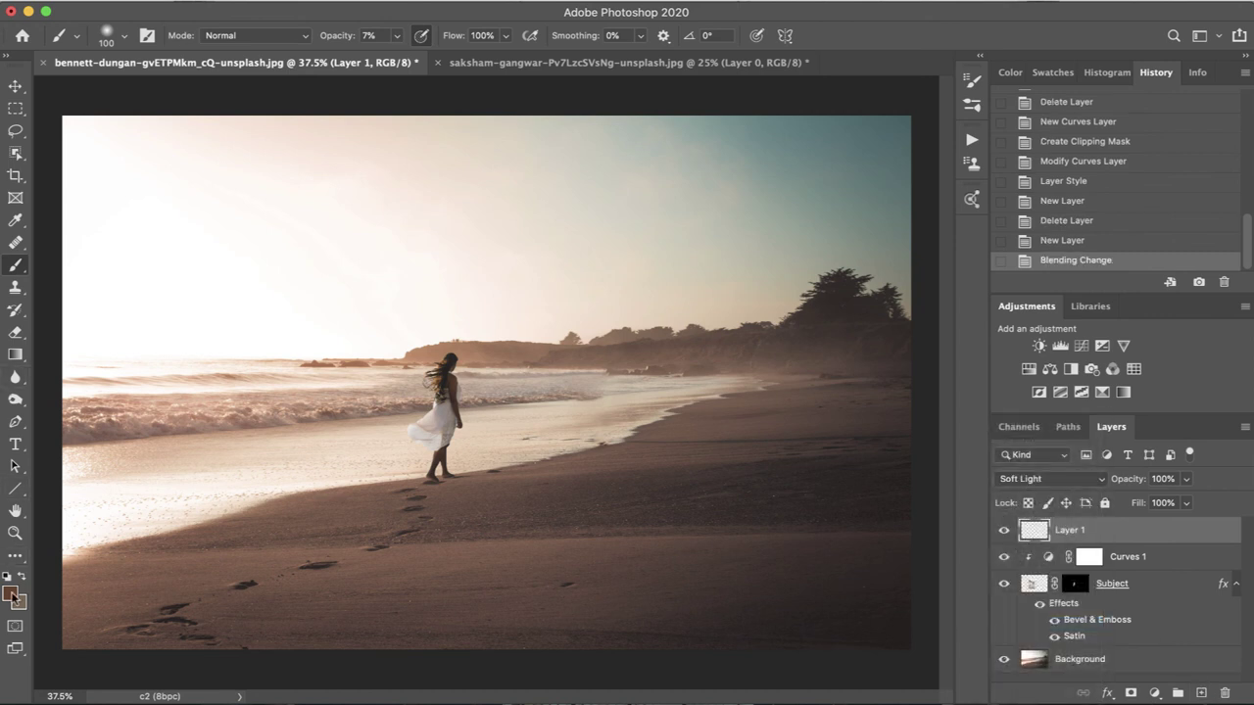
pyautogui.click(11, 593)
# - Pick black (000000) as the paint colour and brush a shadow onto the sand under her feet
pyautogui.moveTo(284, 327); pyautogui.dragTo(284, 395)
pyautogui.write('000000')
pyautogui.click(446, 187)
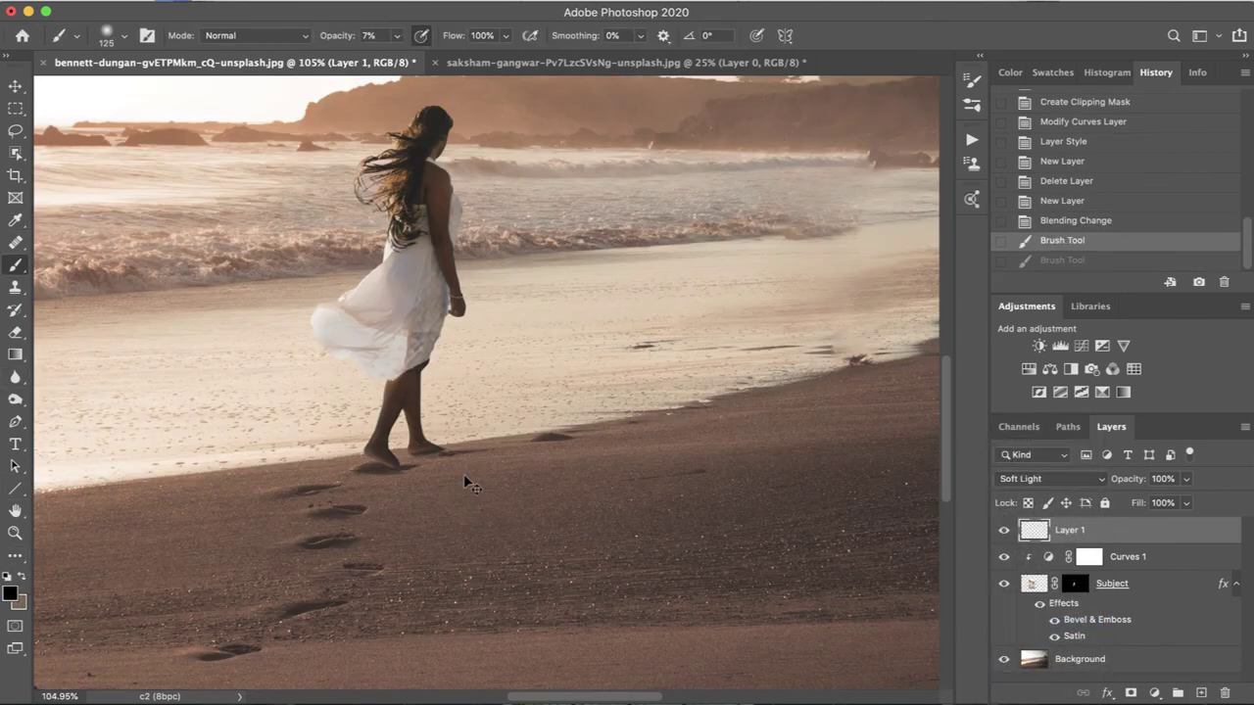
pyautogui.click(433, 465)
pyautogui.click(447, 469)
pyautogui.click(567, 463)
pyautogui.press('super+0')
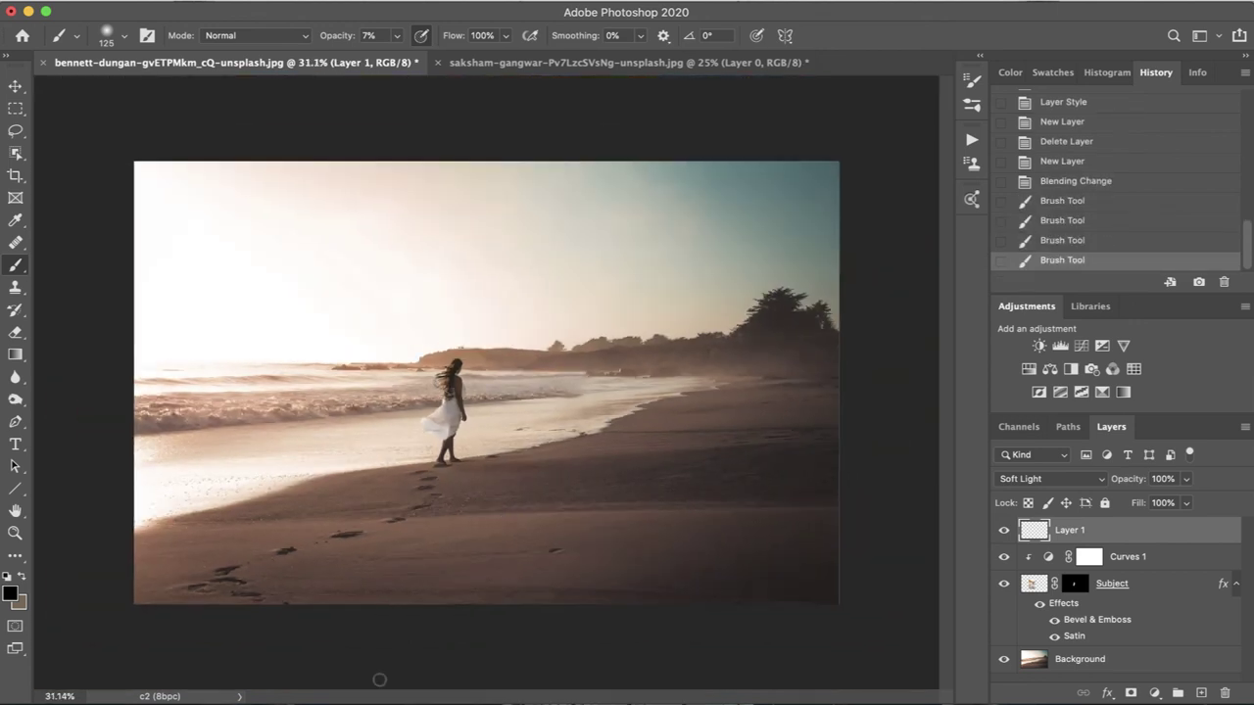